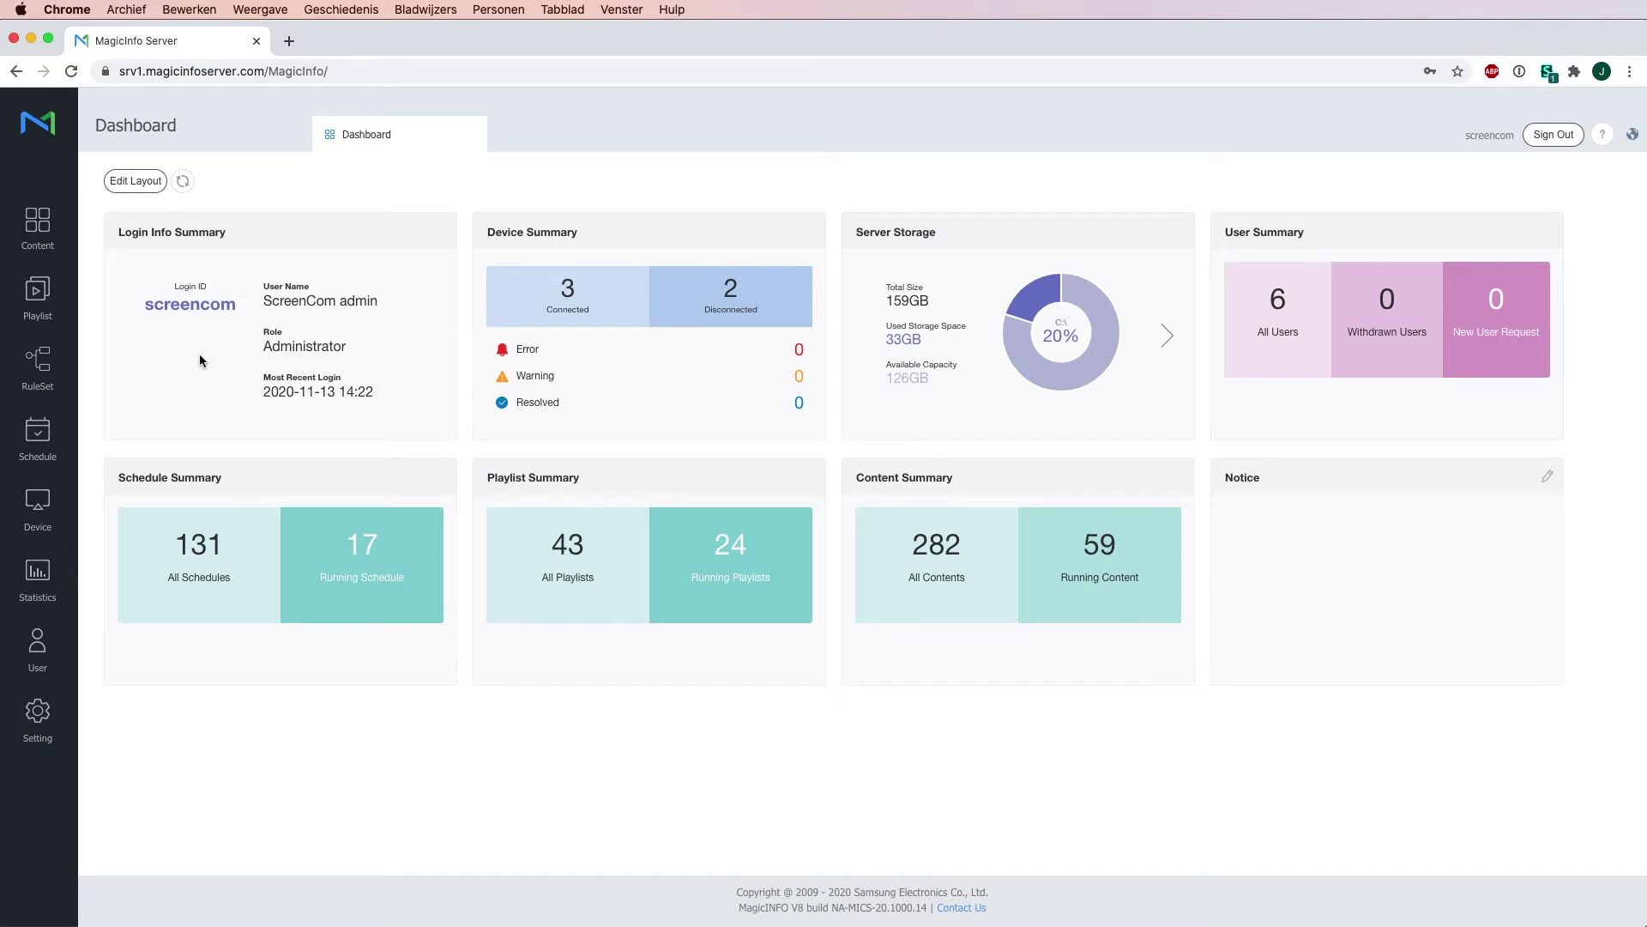
# Step: Create a new General content schedule targeting S6 devices
pyautogui.click(38, 439)
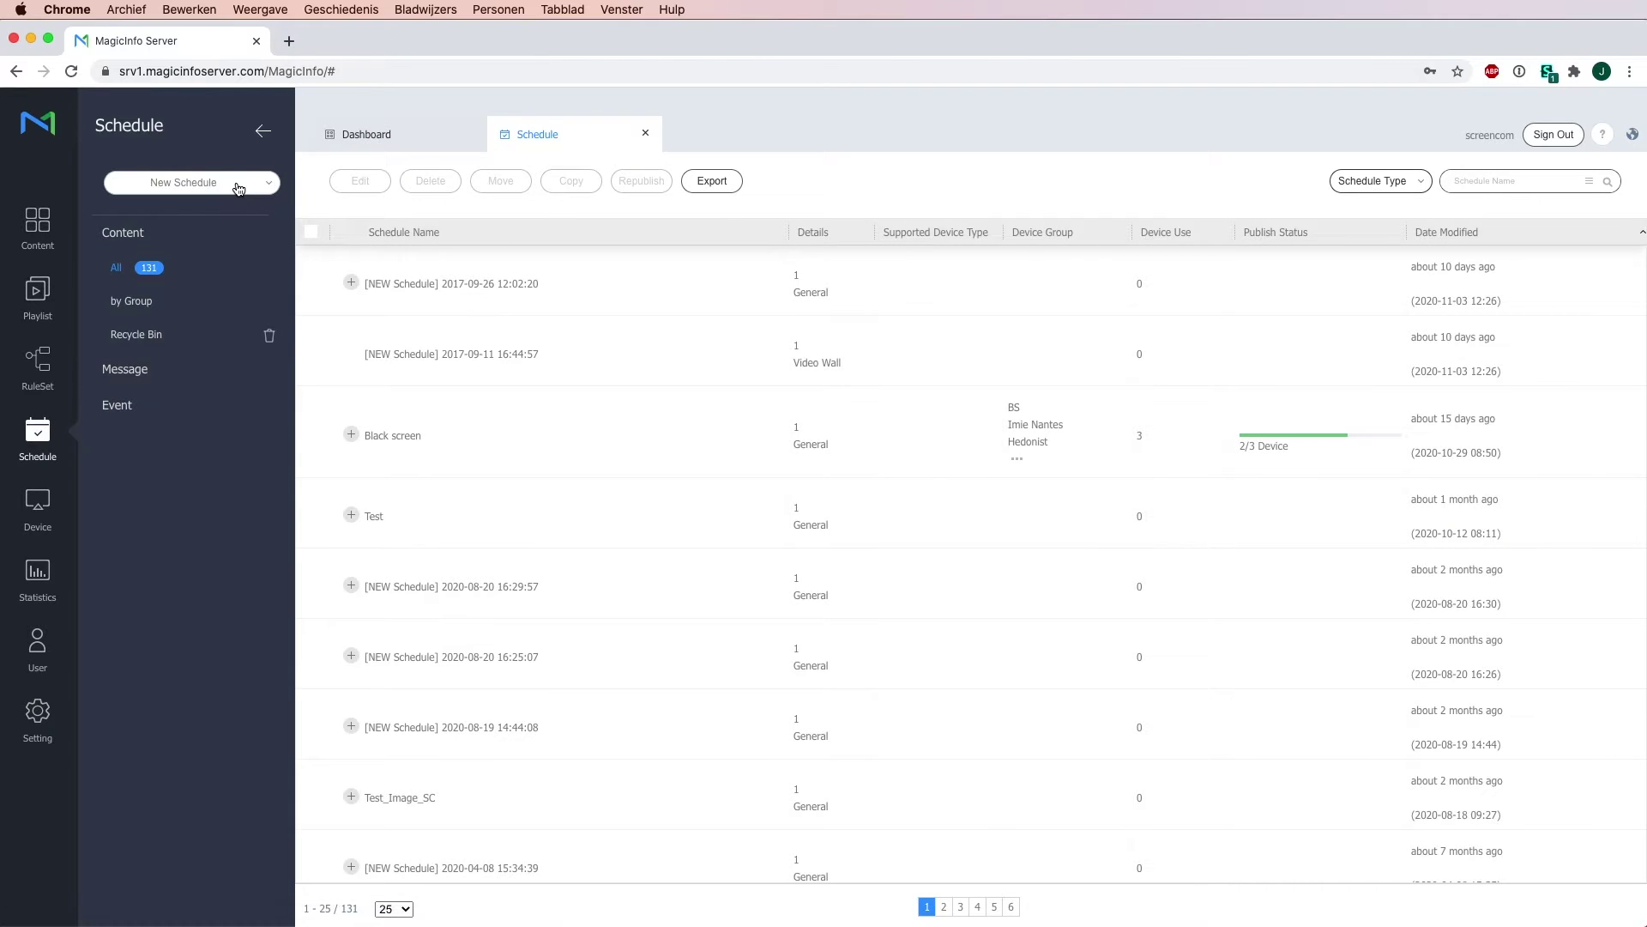
pyautogui.click(190, 182)
pyautogui.click(152, 228)
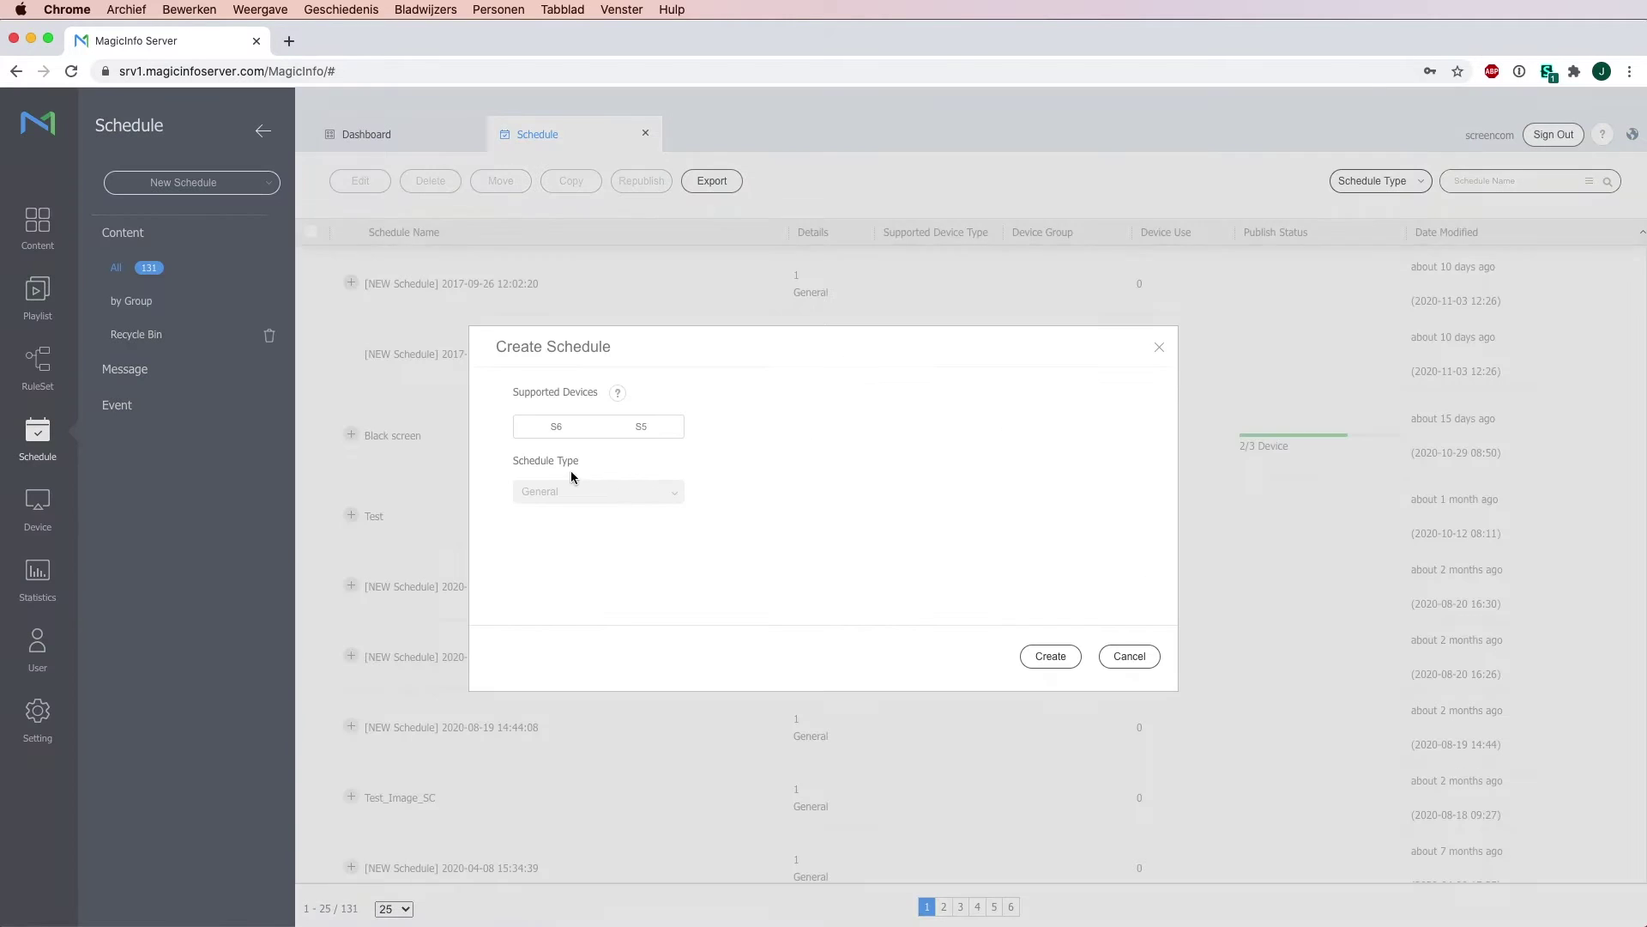
pyautogui.click(558, 427)
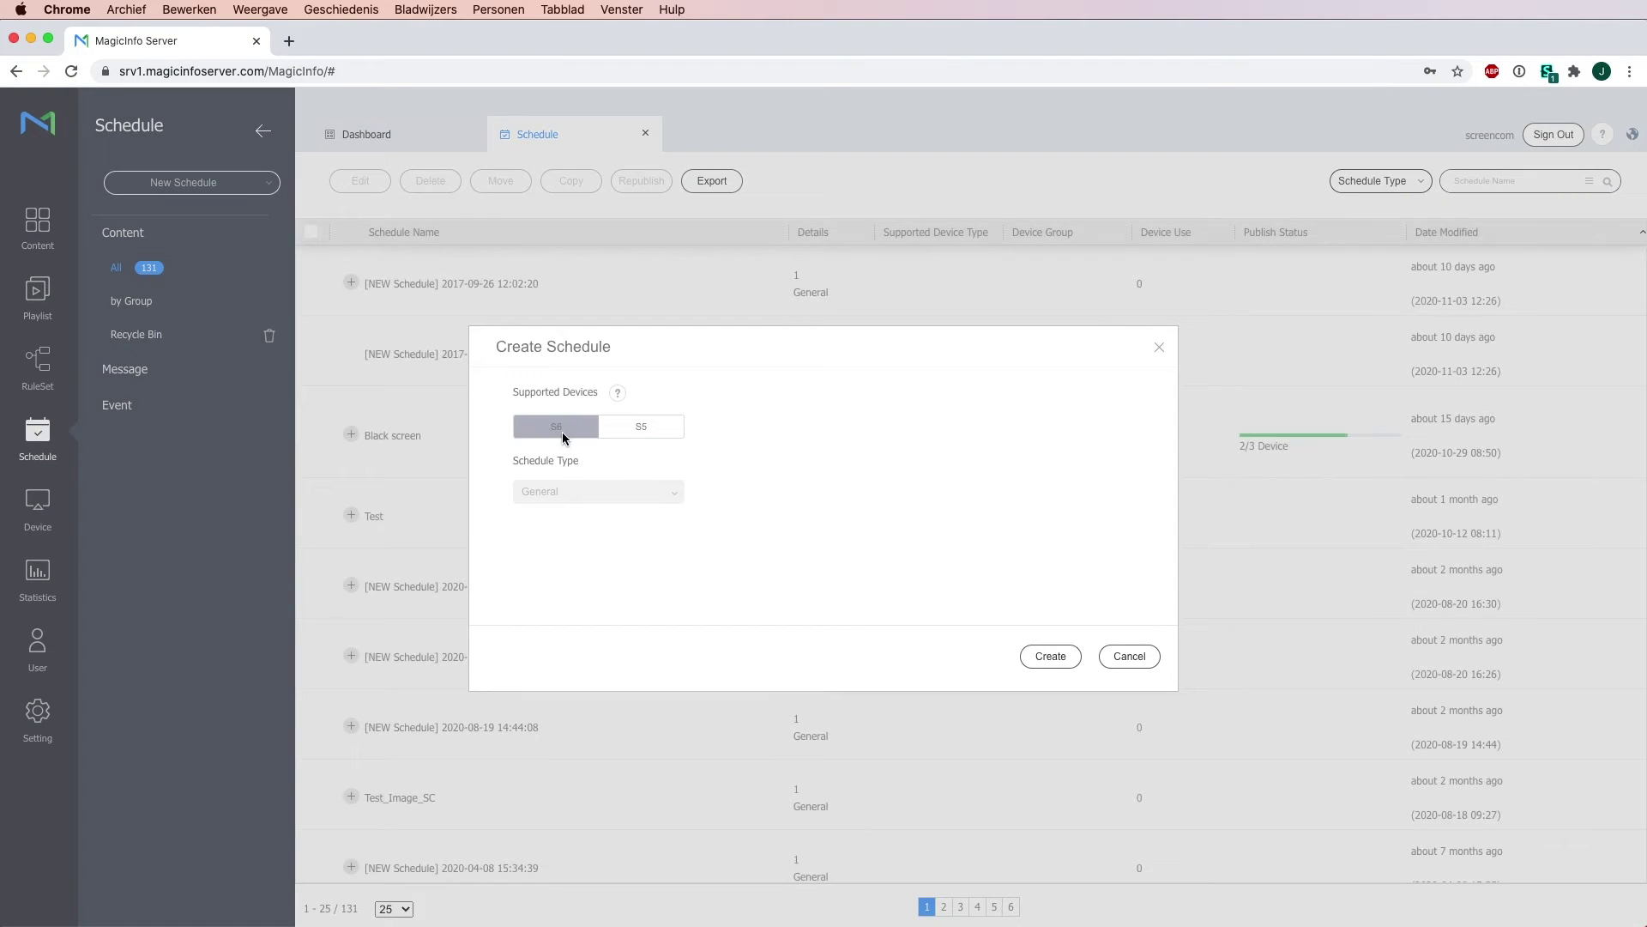
pyautogui.click(1063, 662)
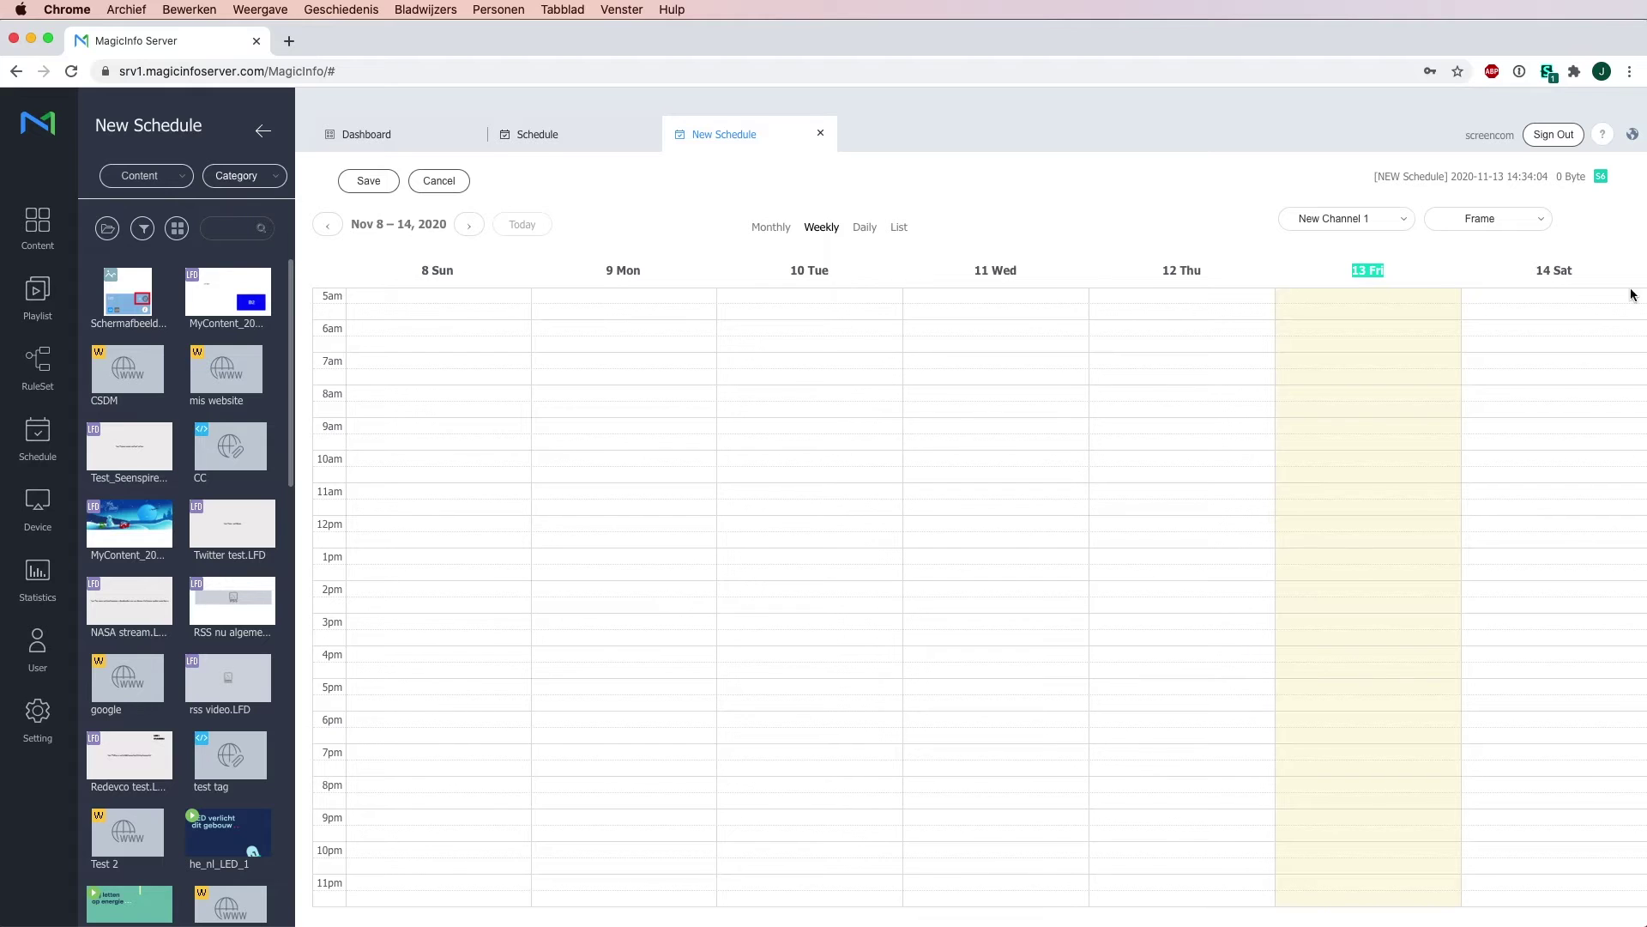
# Step: Edit the frame and set the display resolution to 1080 x 1920 (Portrait)
pyautogui.click(1499, 228)
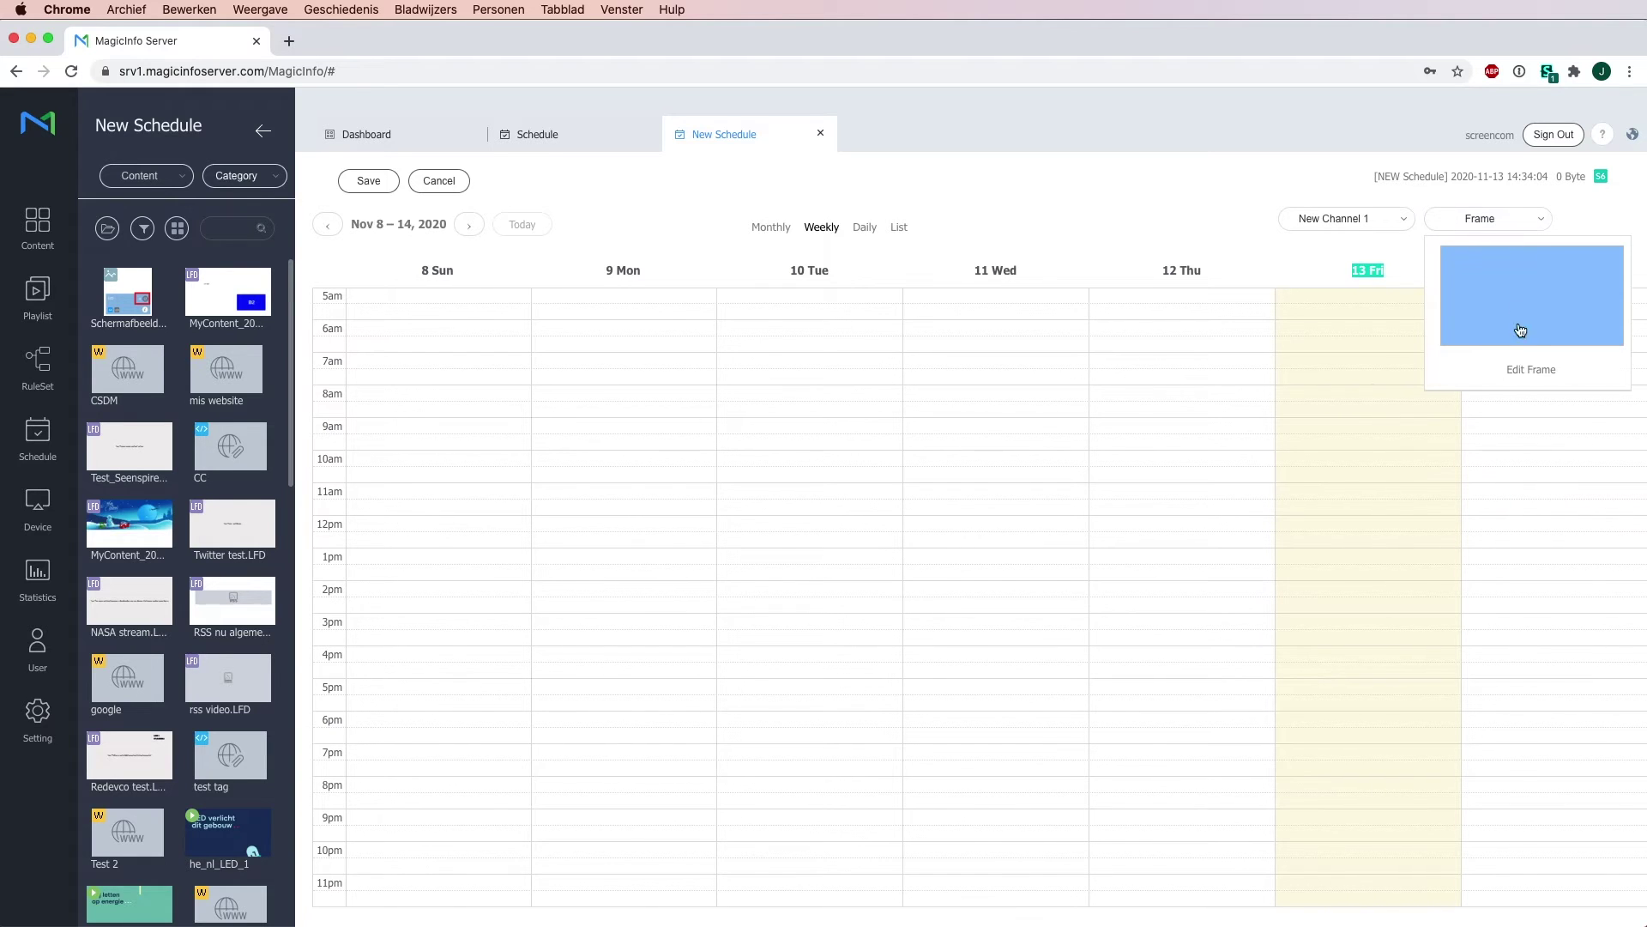
pyautogui.click(1535, 372)
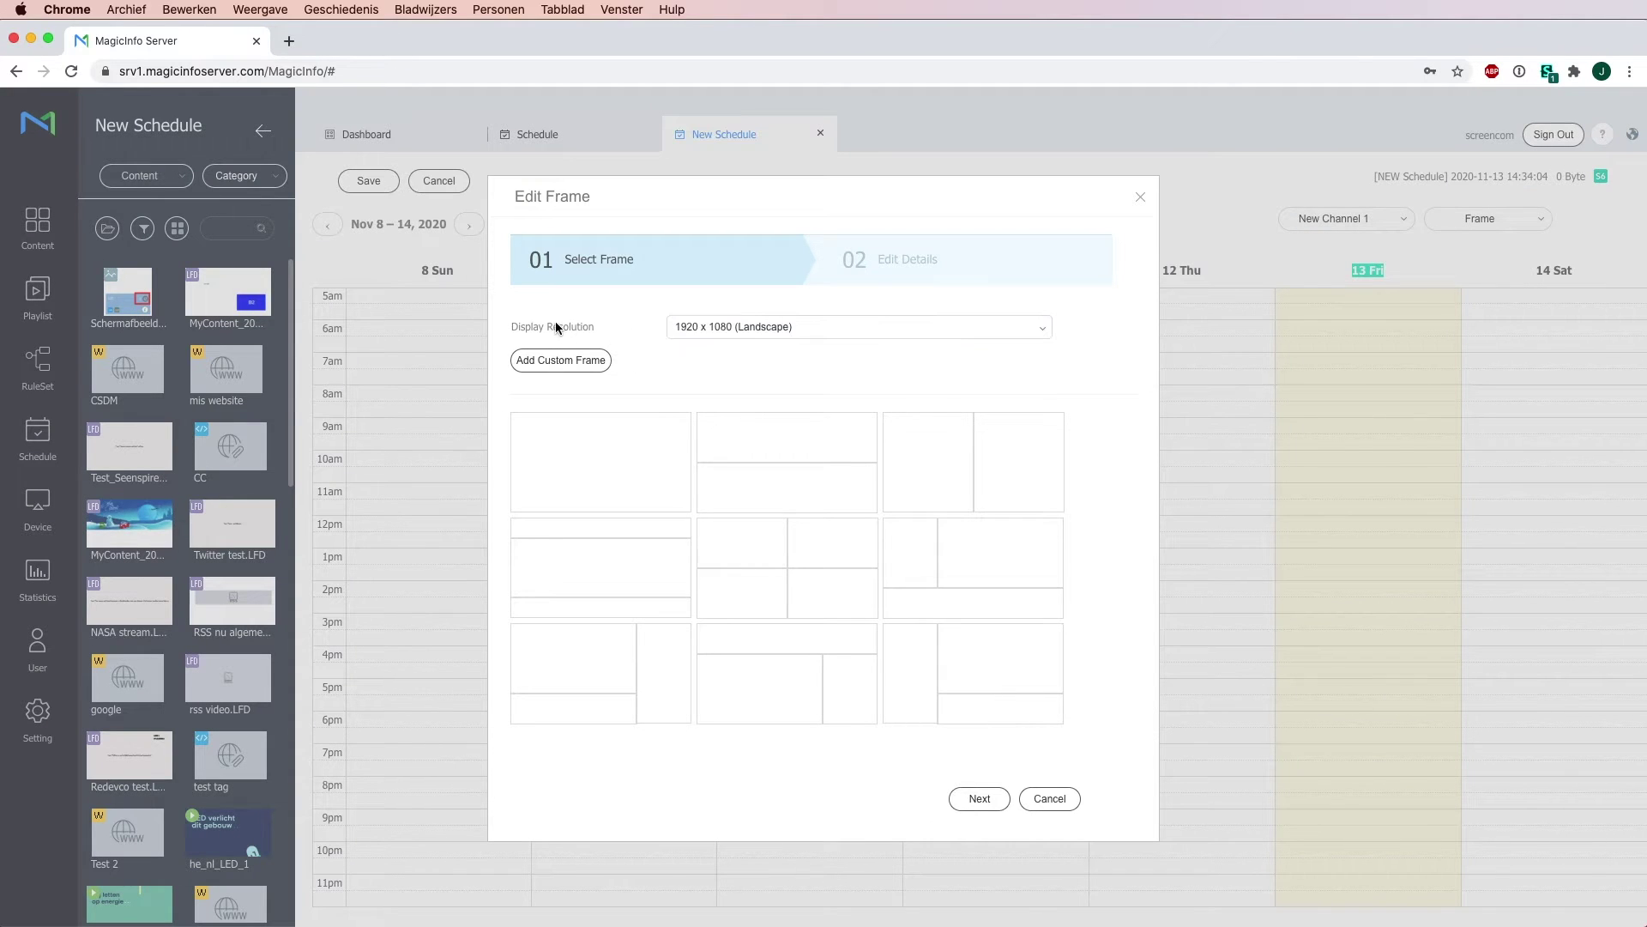
pyautogui.click(754, 331)
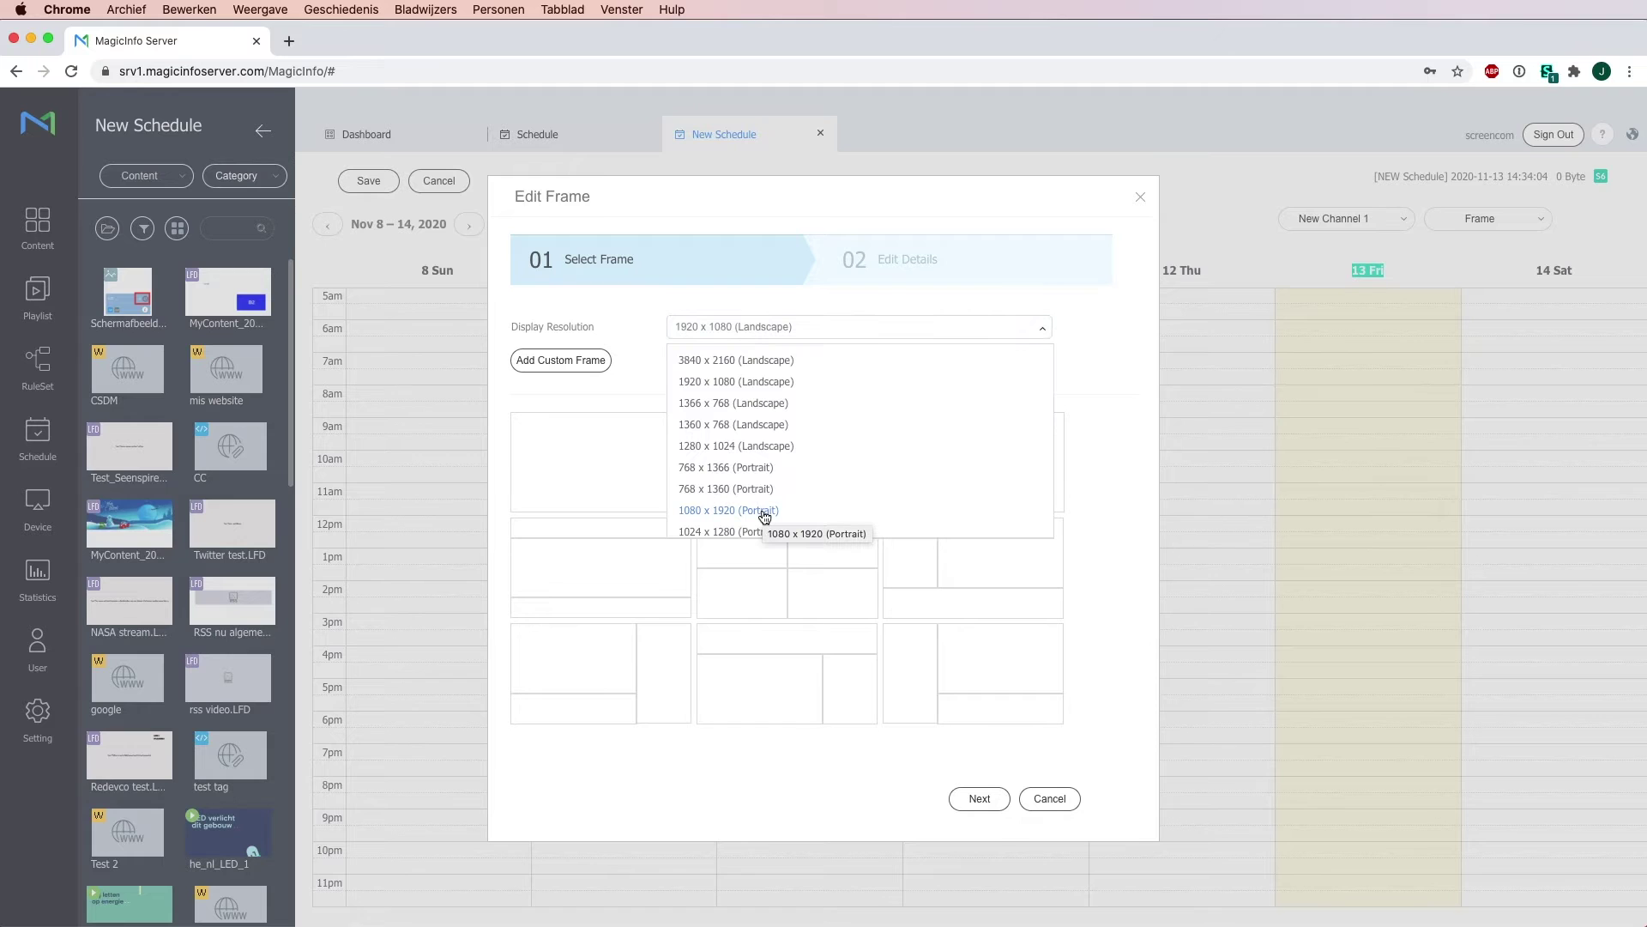
pyautogui.click(764, 517)
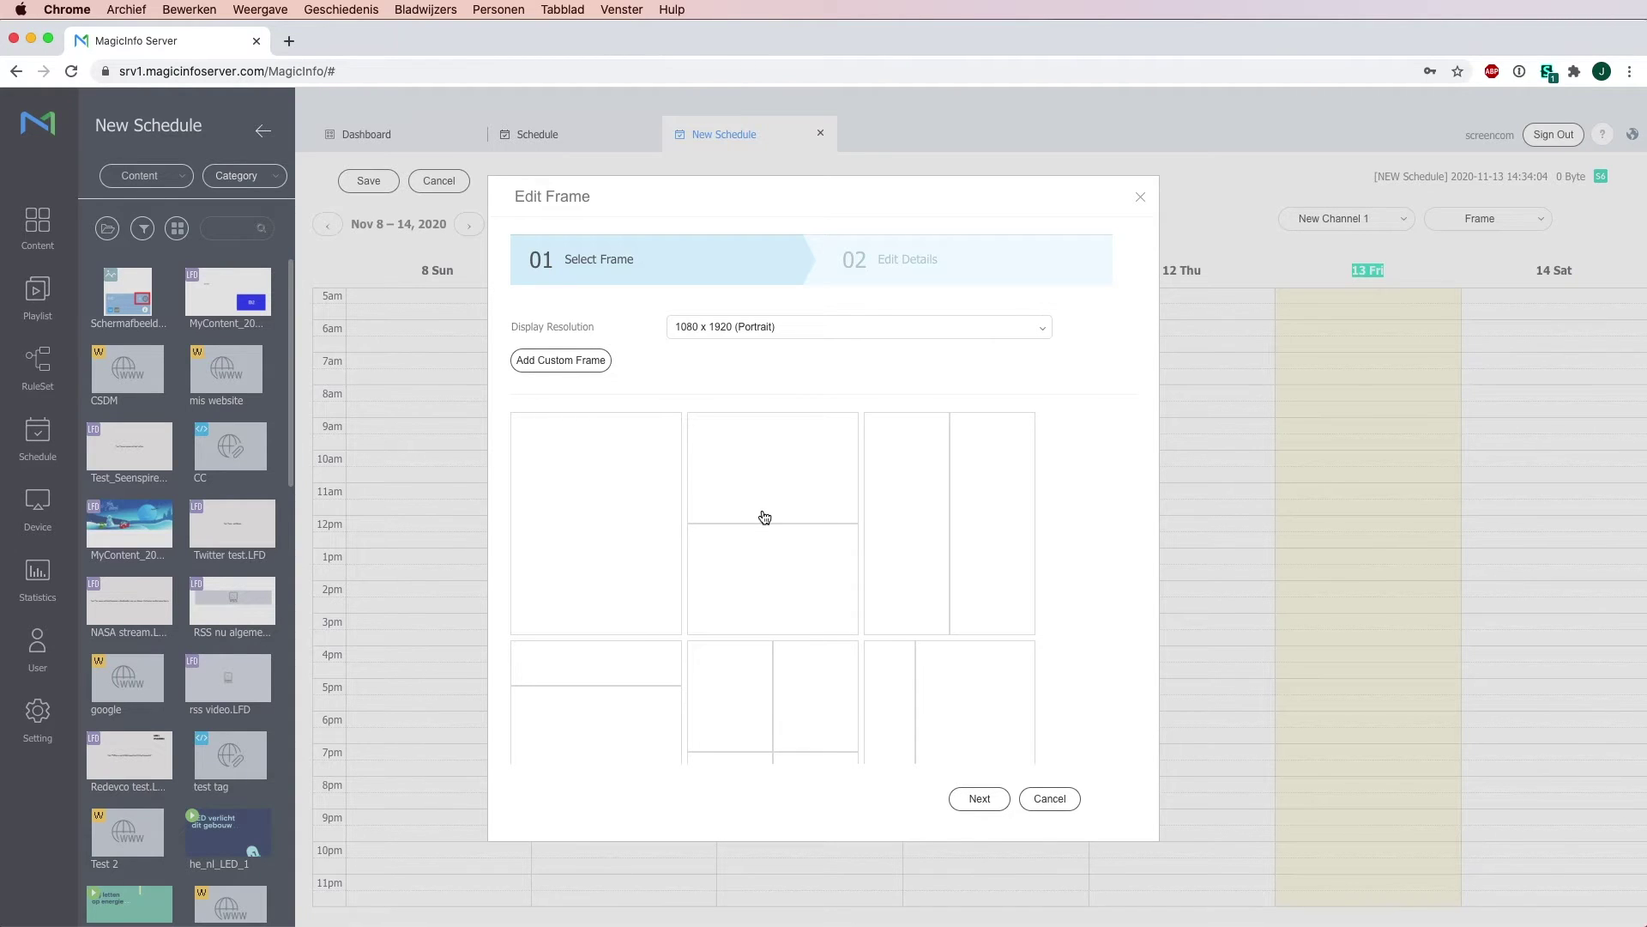
# Step: Choose the two stacked-frames layout and continue to the frame details
pyautogui.scroll(-5, 764, 517)
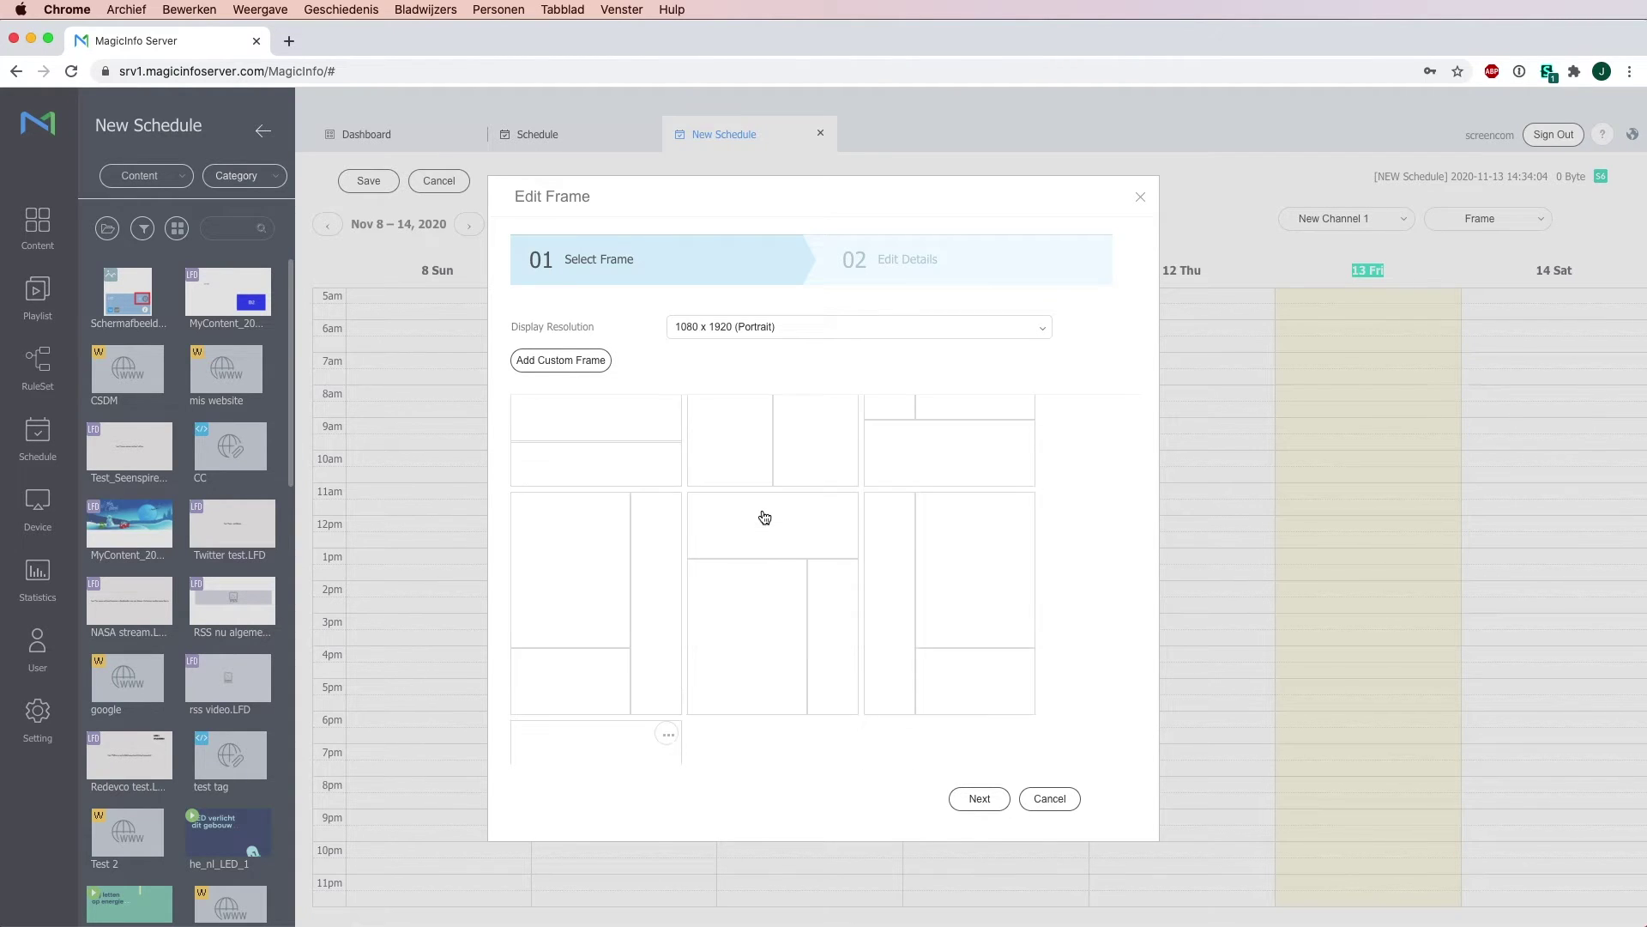
pyautogui.scroll(-3, 764, 517)
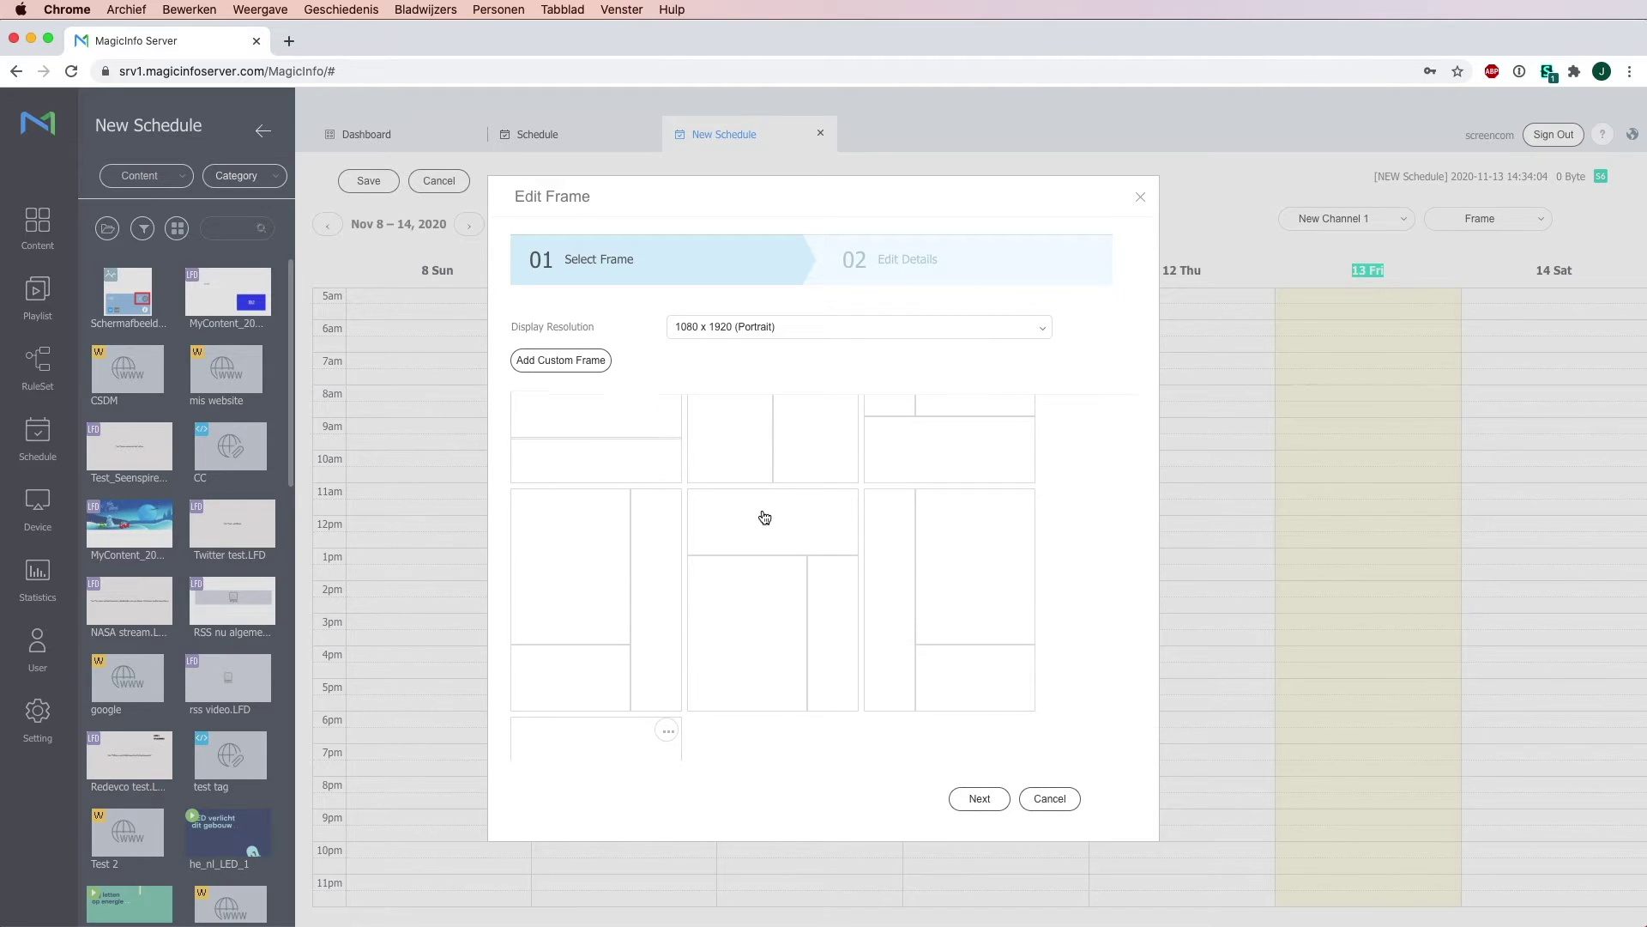
pyautogui.scroll(8, 764, 516)
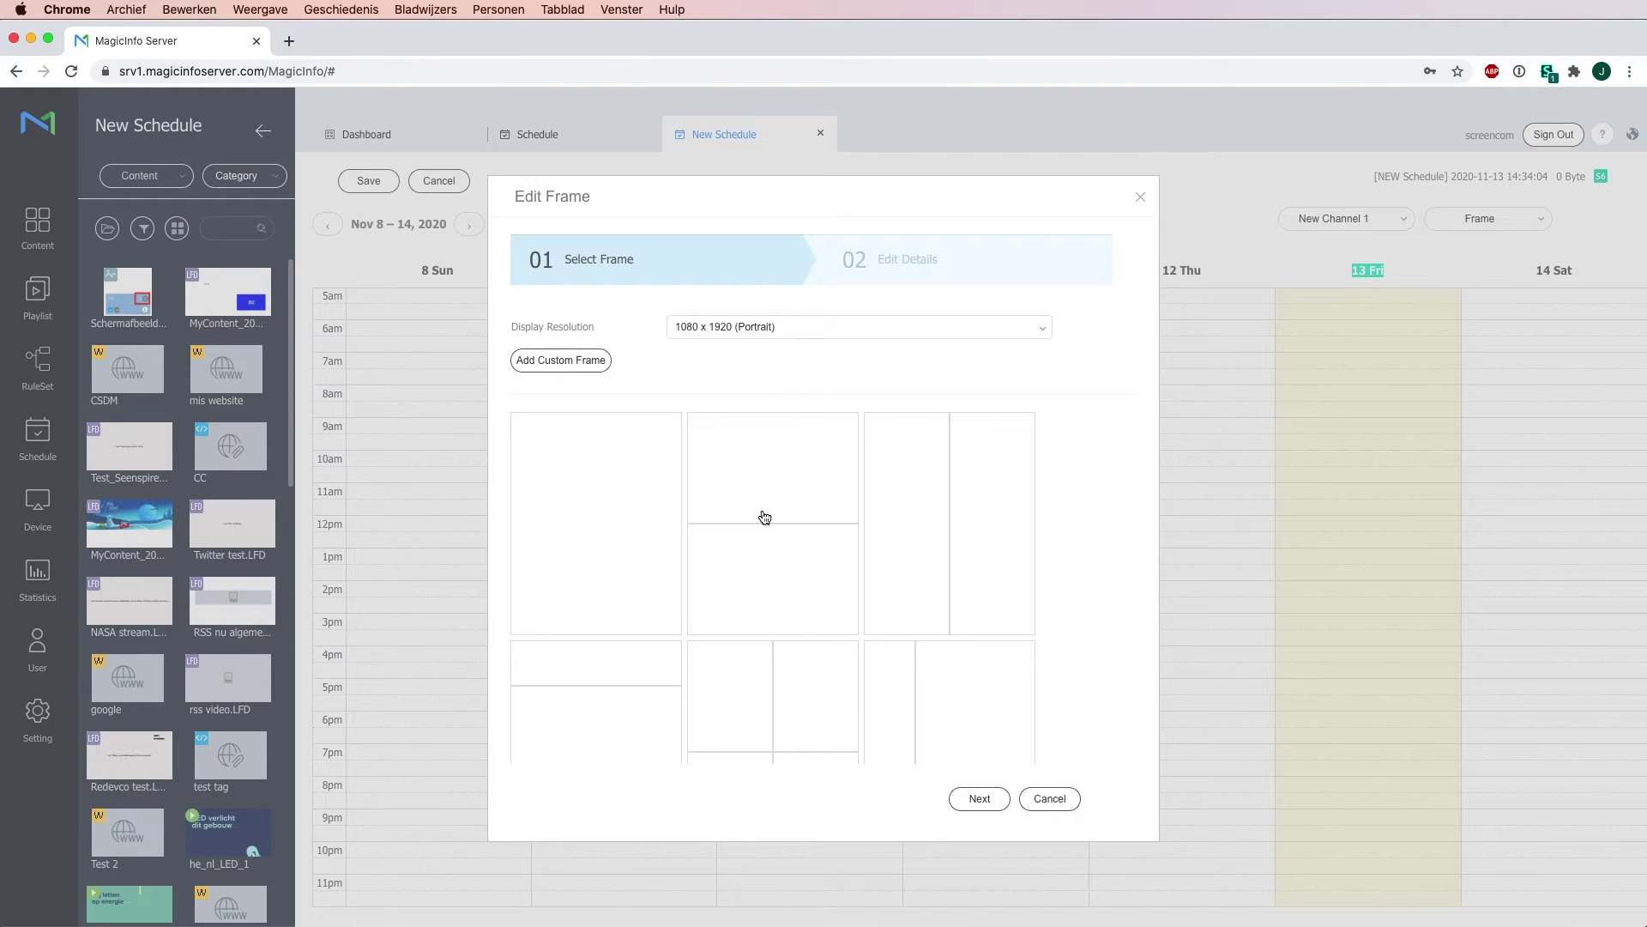
pyautogui.click(764, 517)
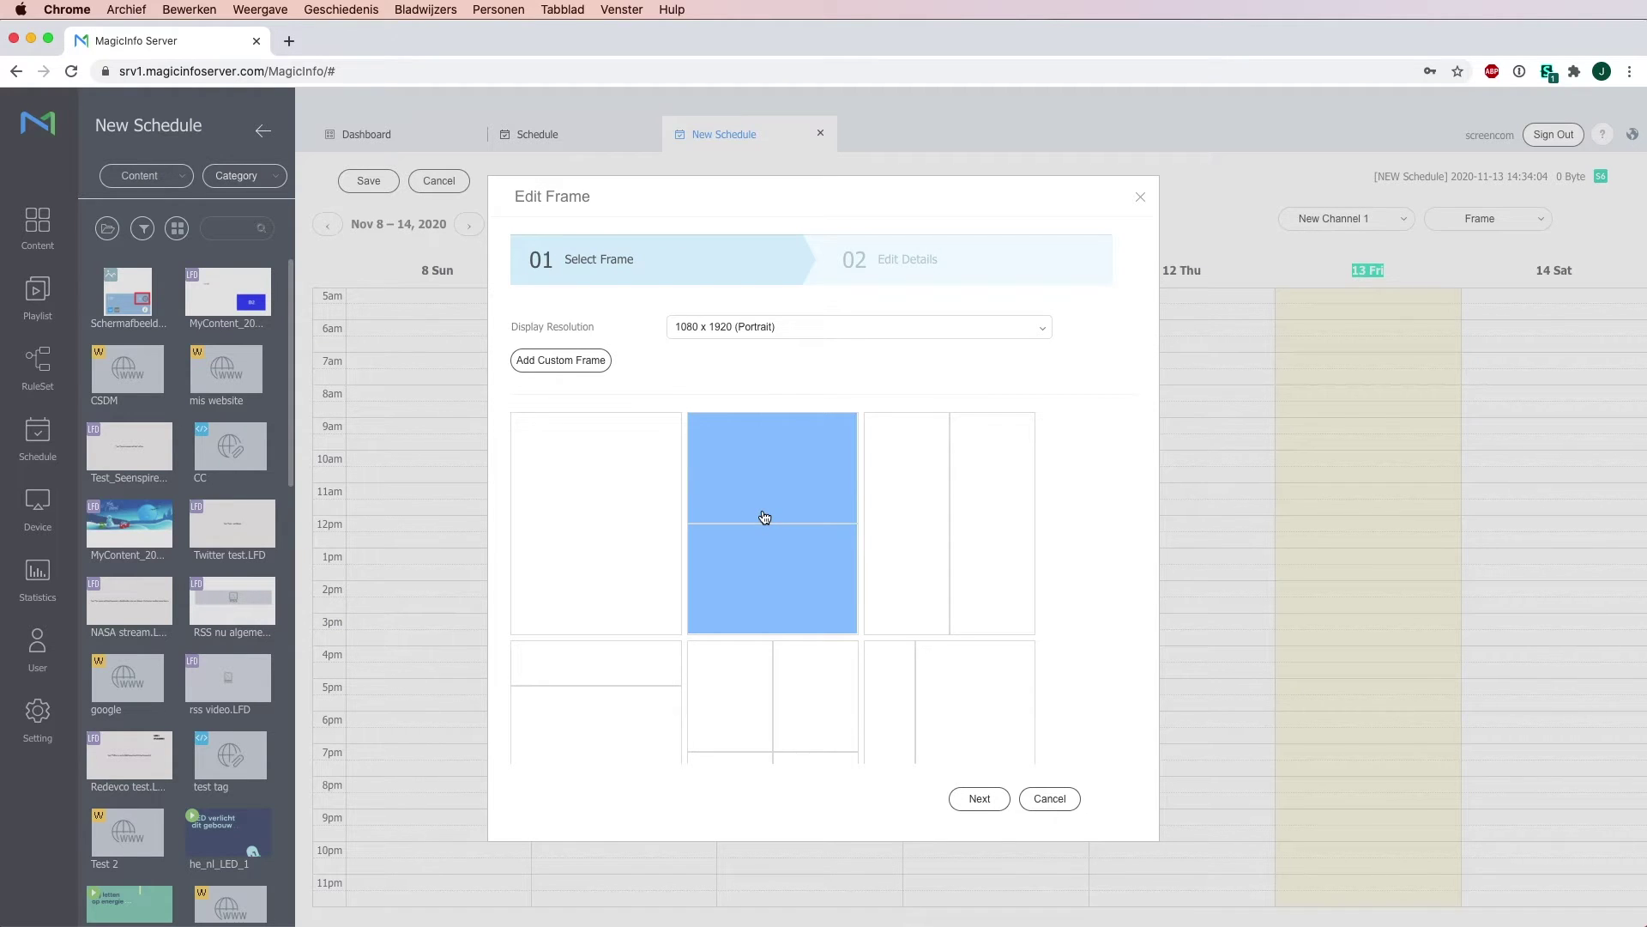
pyautogui.click(979, 800)
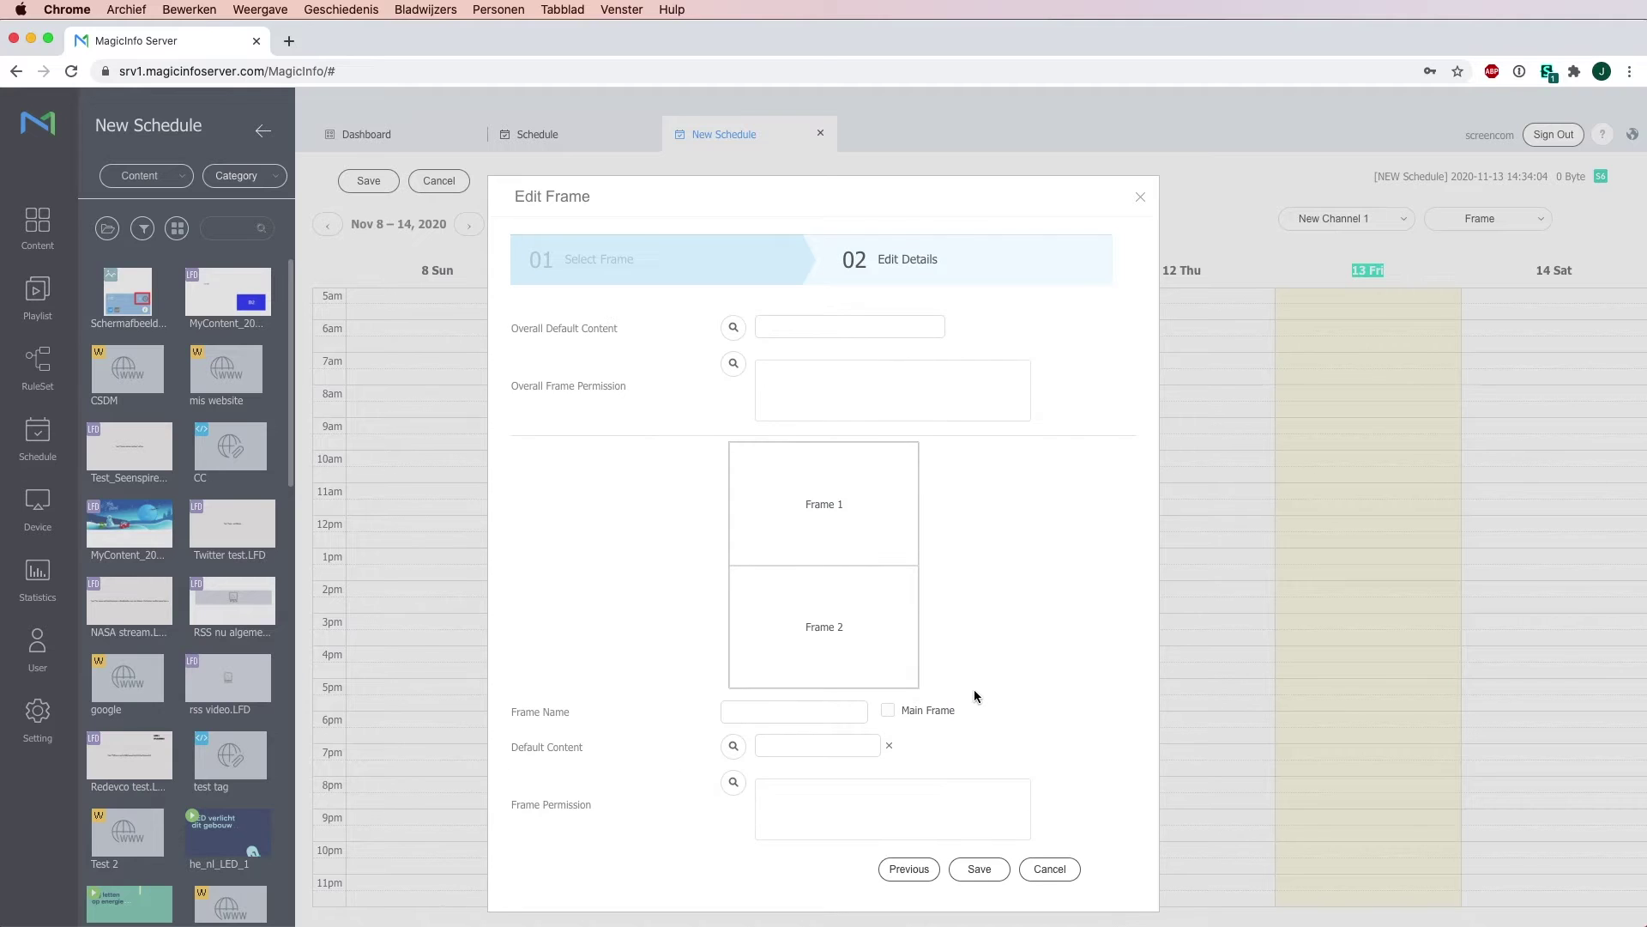
# Step: Set MagicINFO6-anim as the overall default content for Frame 1
pyautogui.click(829, 521)
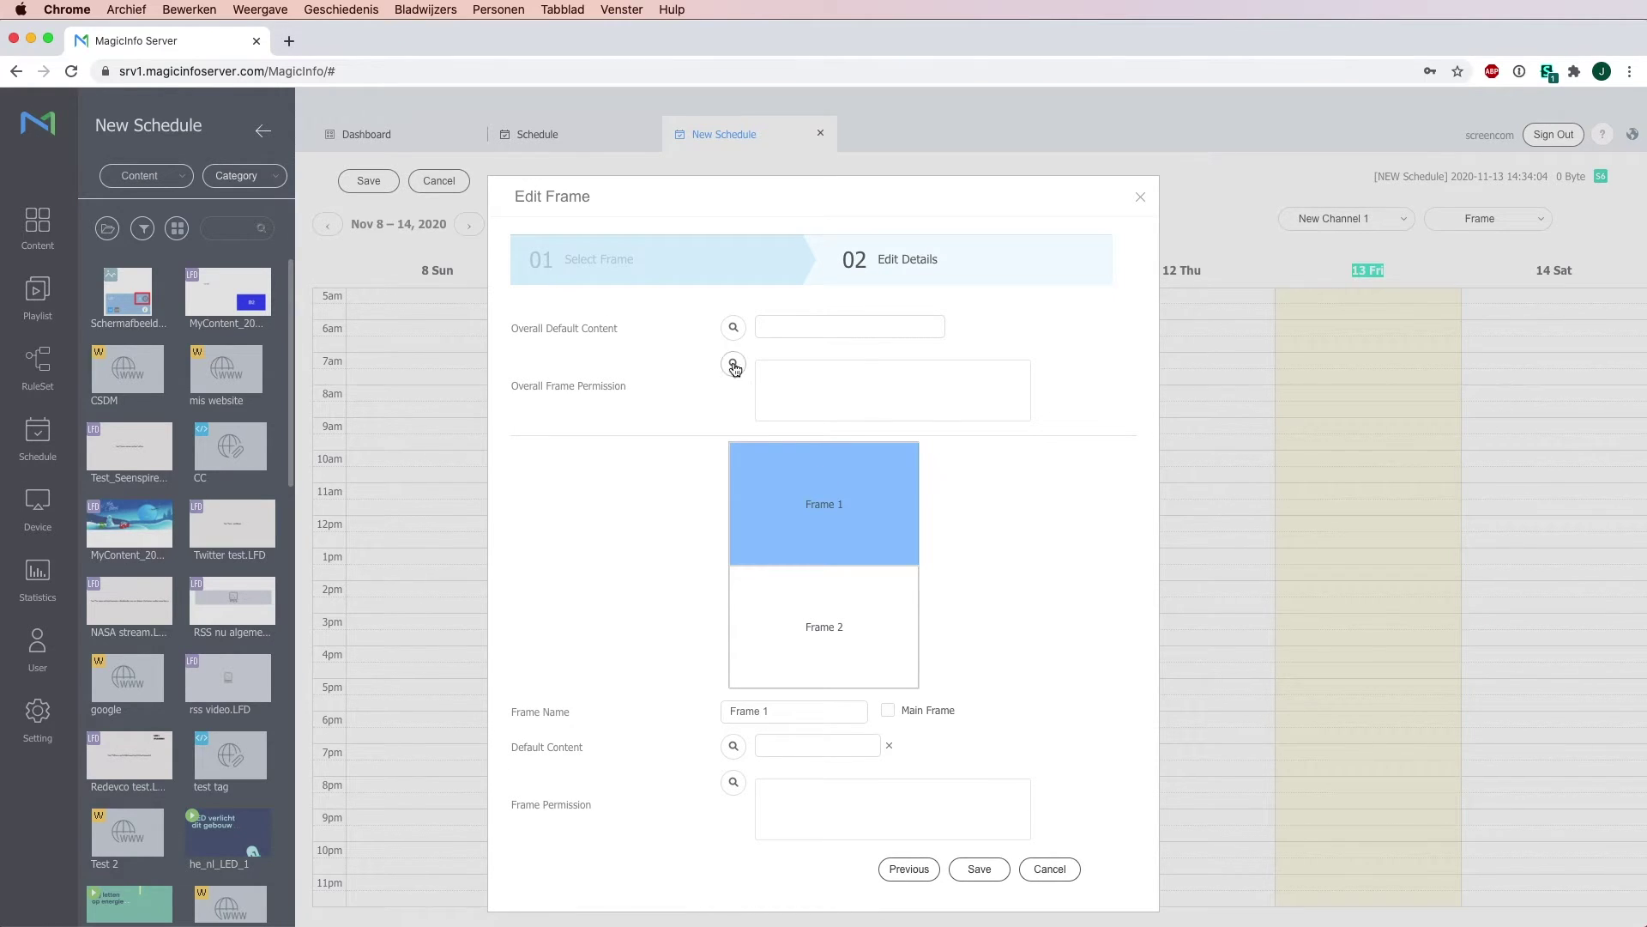
pyautogui.click(734, 326)
pyautogui.scroll(-5, 939, 496)
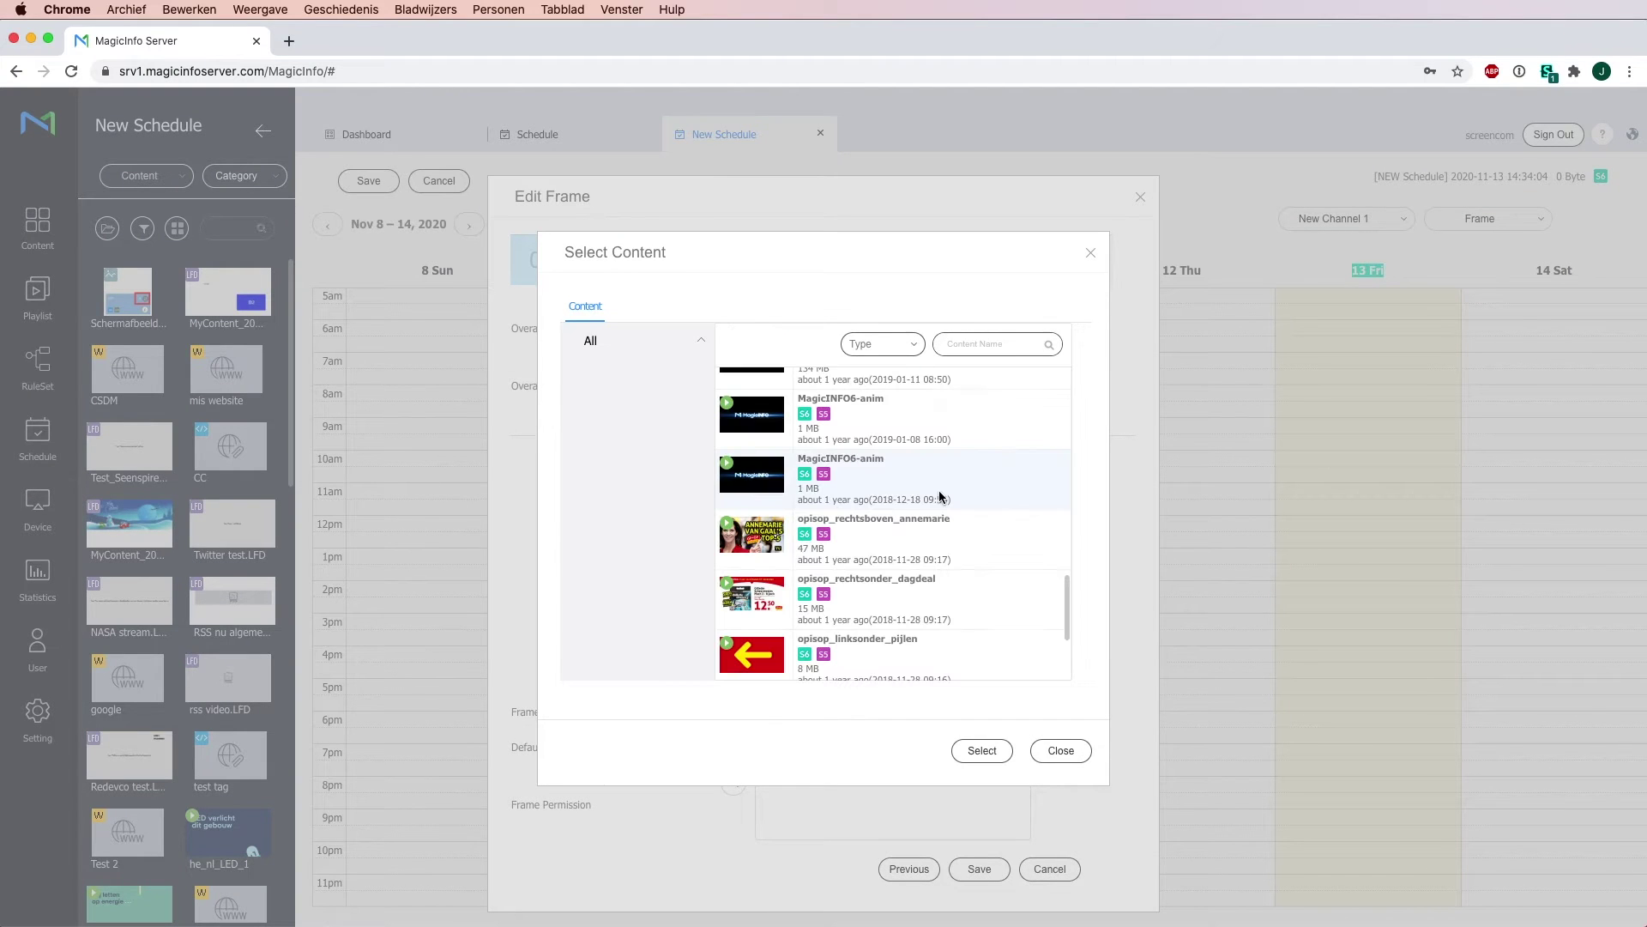
pyautogui.click(928, 481)
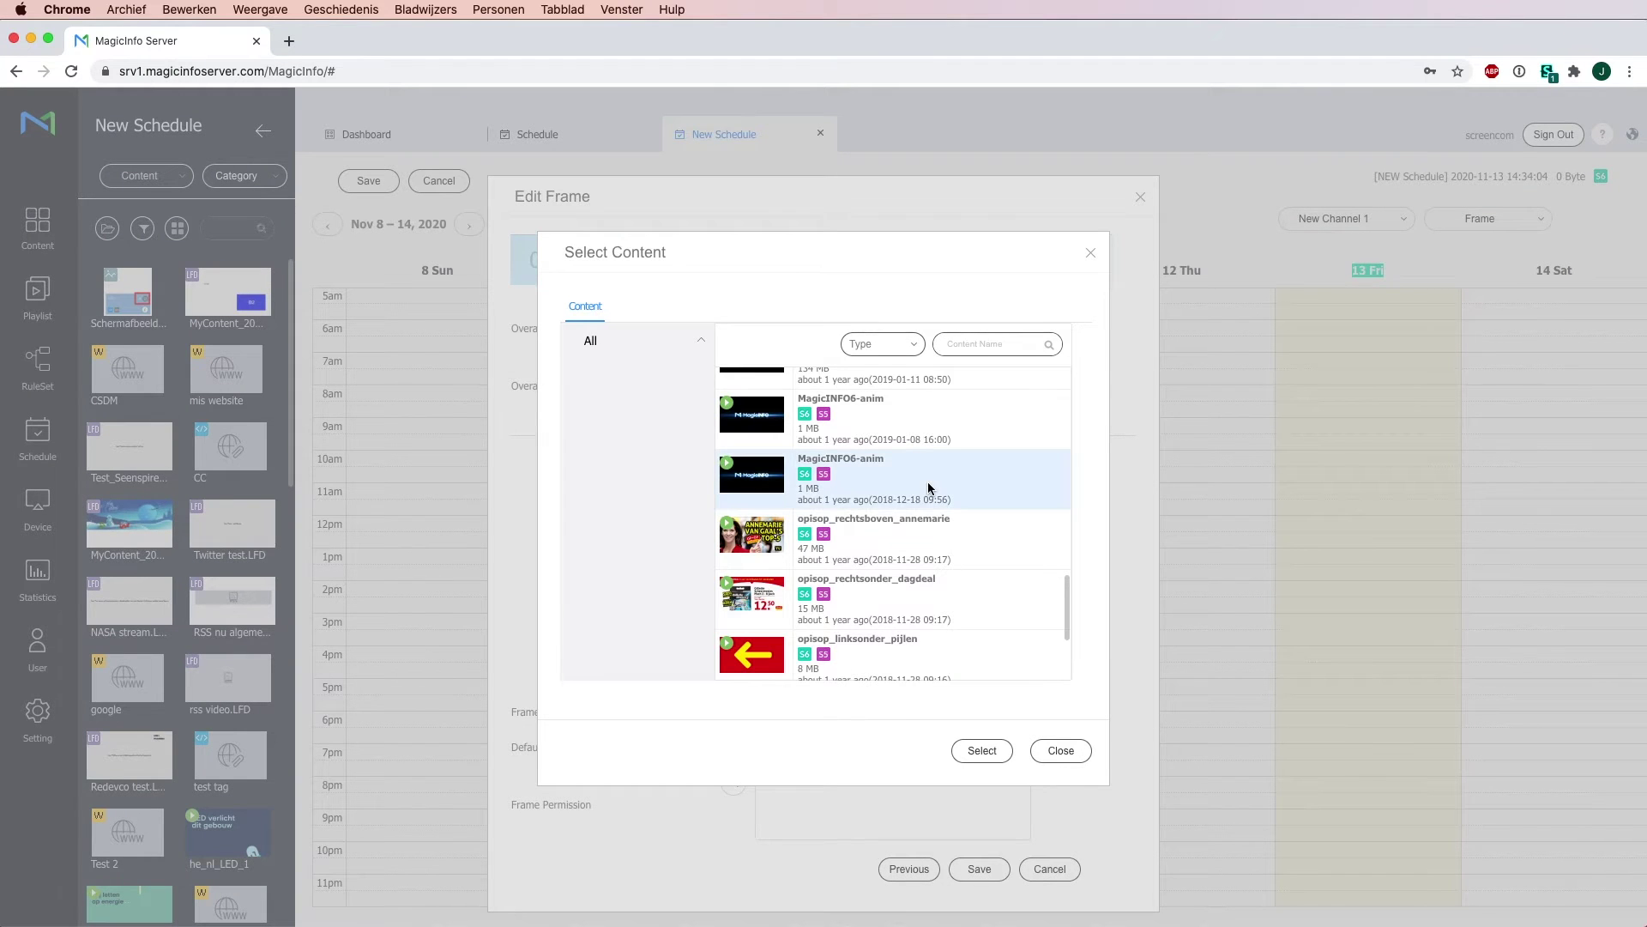
pyautogui.click(973, 753)
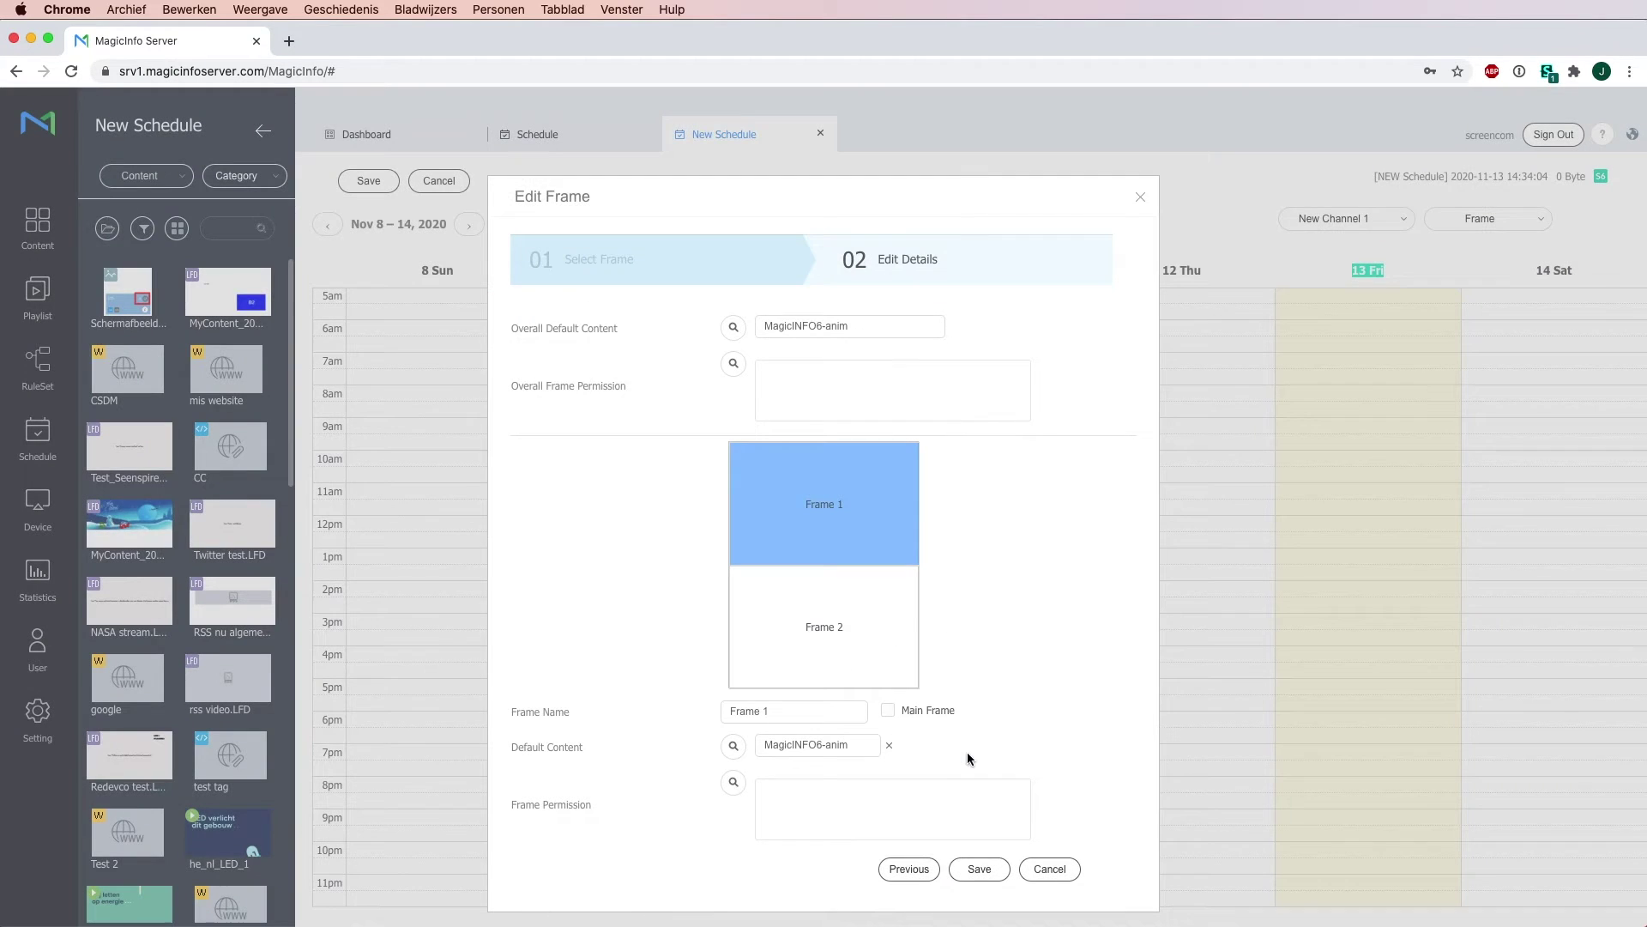
# Step: Give Frame 2 the ScreenCom default group as frame permission and save the layout
pyautogui.click(858, 639)
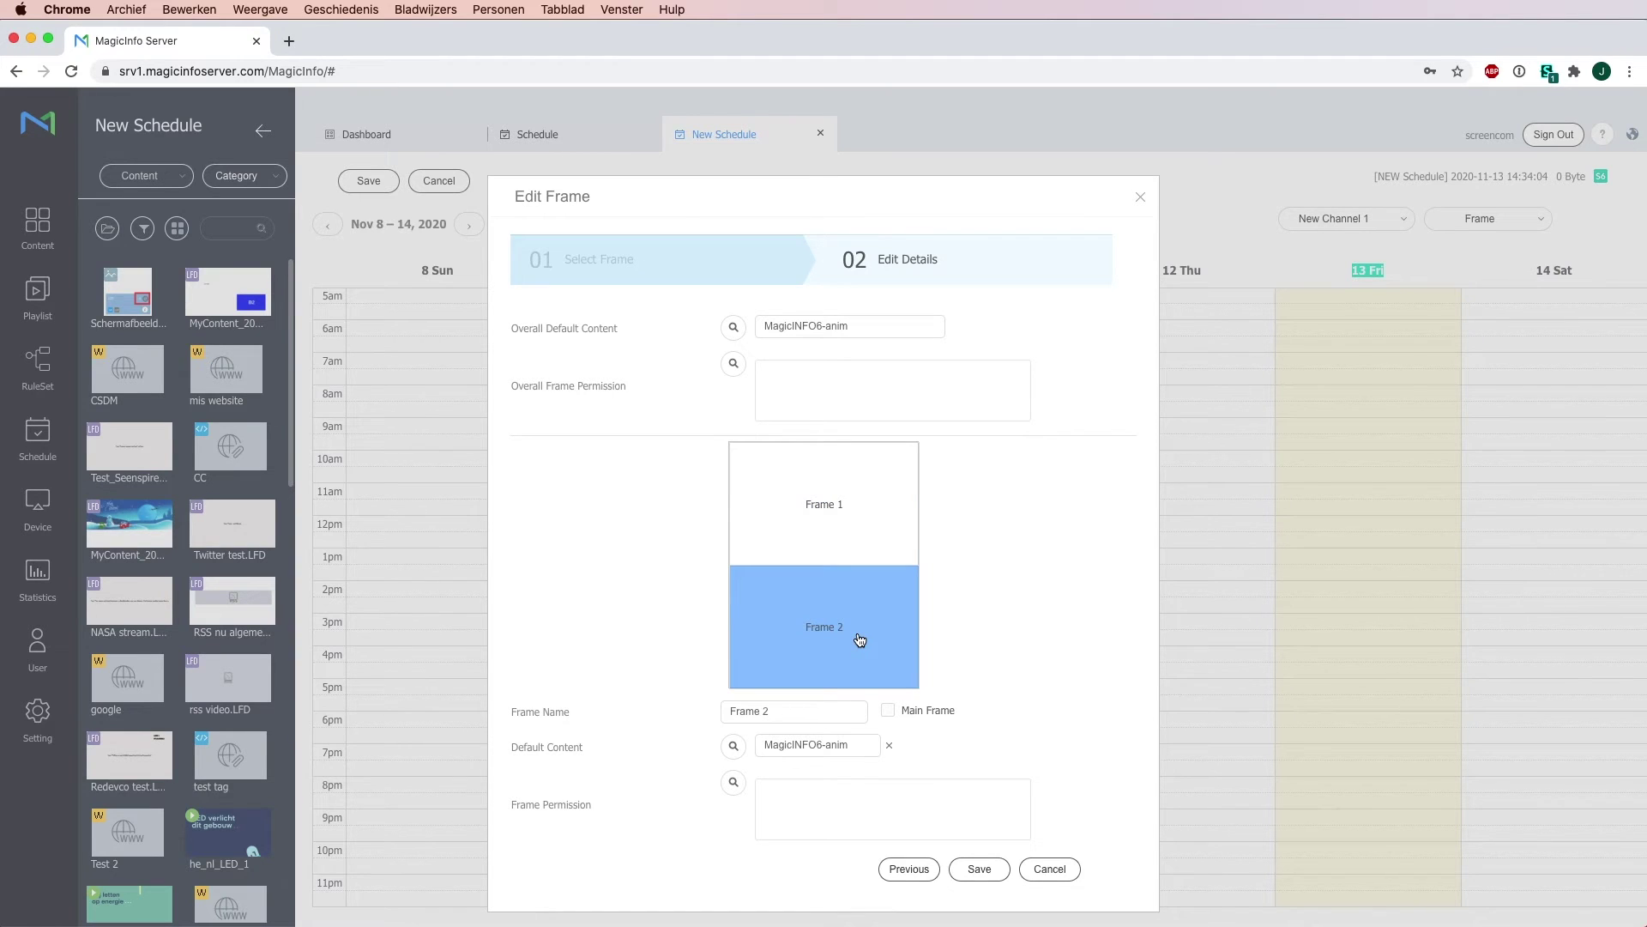
pyautogui.click(734, 363)
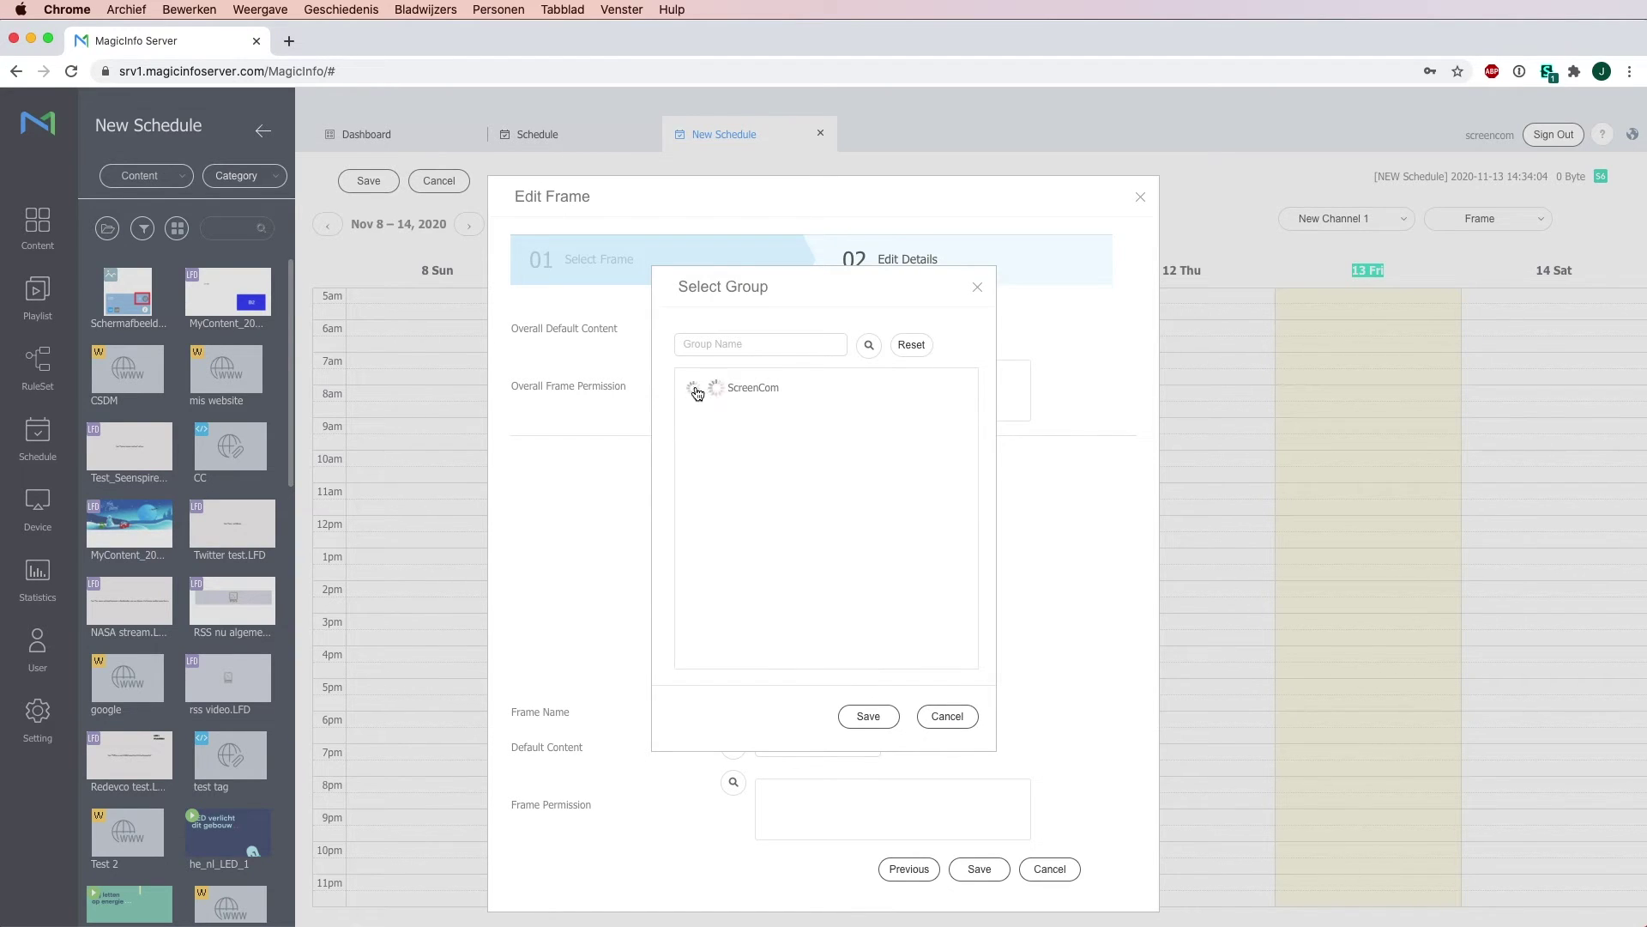
pyautogui.click(693, 387)
pyautogui.click(764, 413)
pyautogui.click(856, 715)
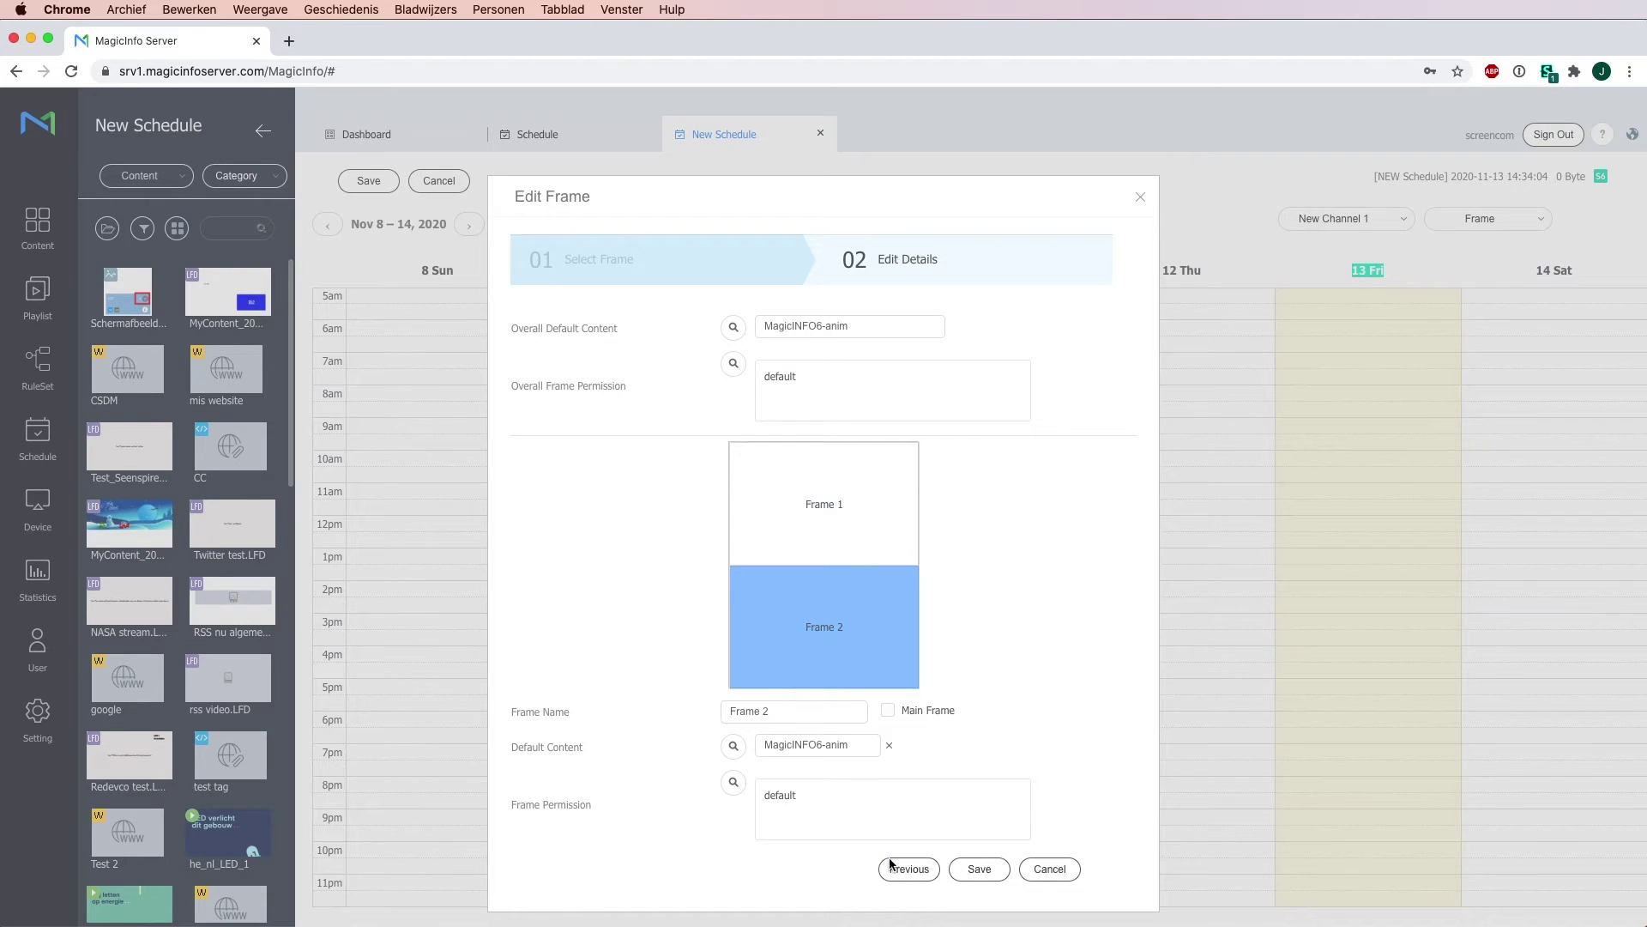
pyautogui.click(979, 869)
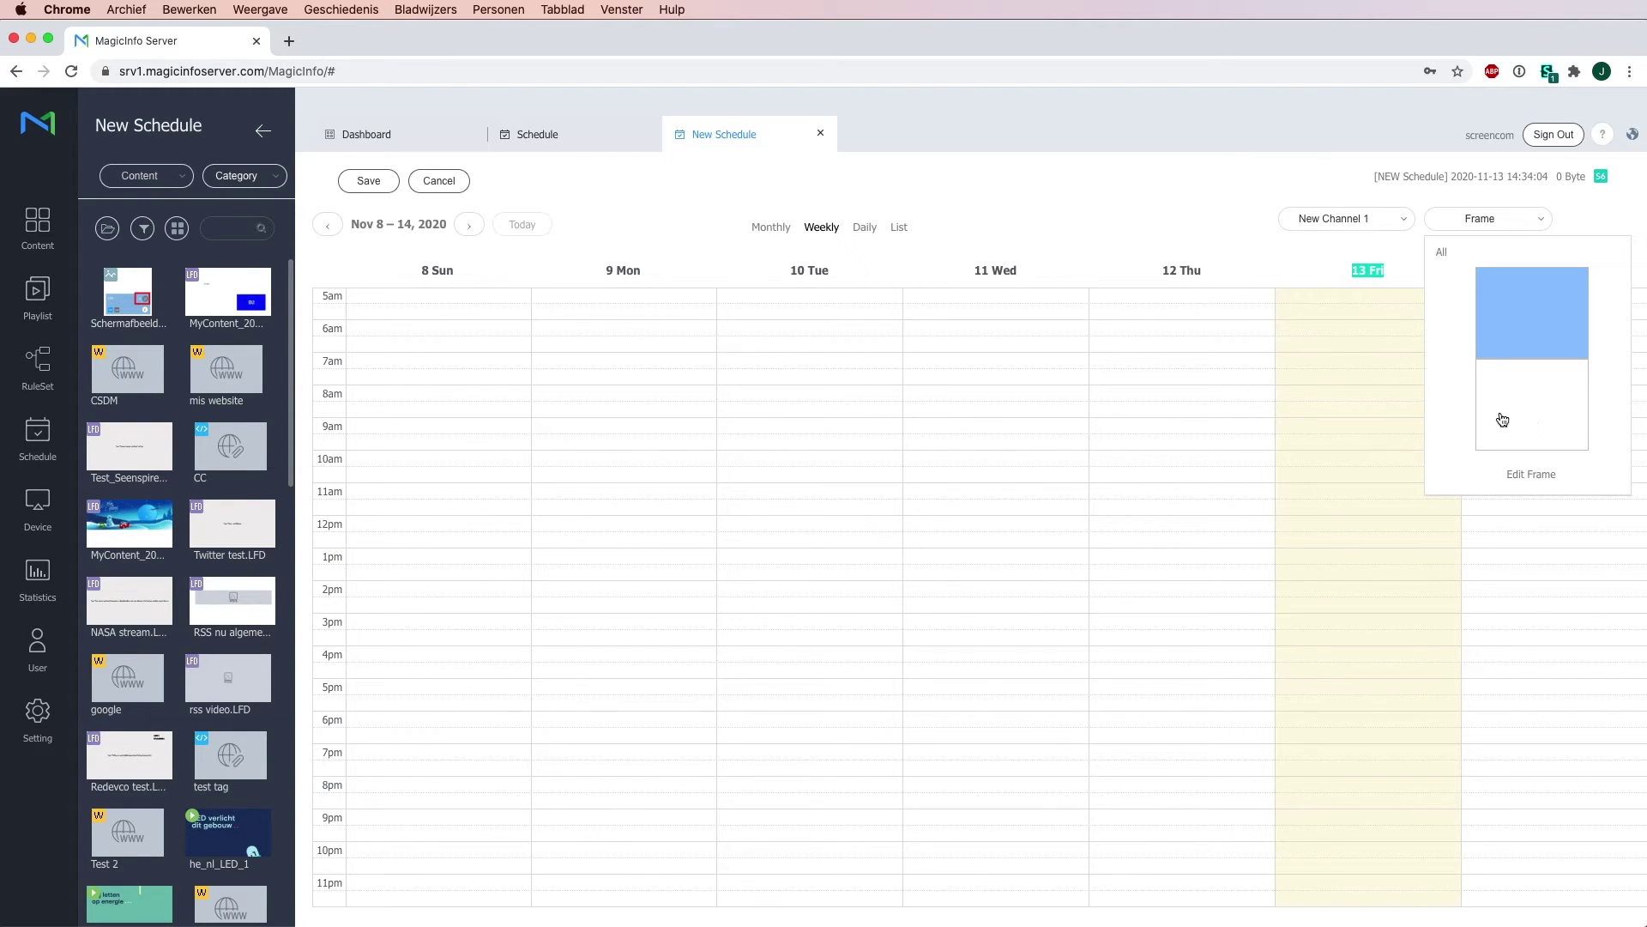
# Step: Discard a stray Friday event and keep content items as the source list
pyautogui.click(1346, 359)
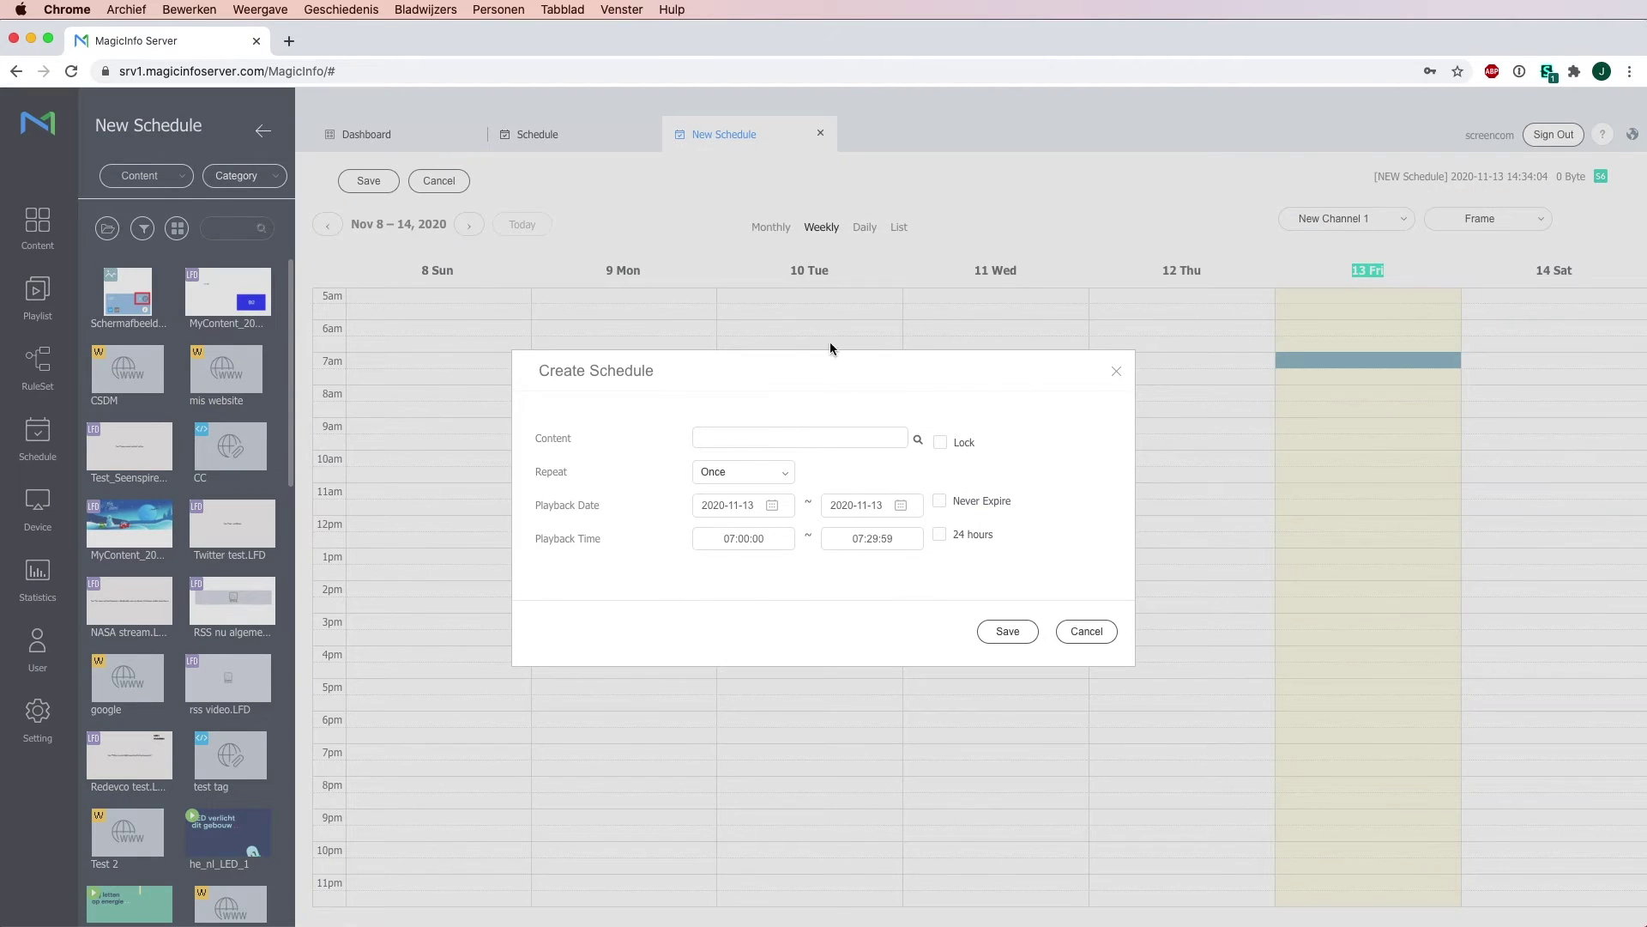
pyautogui.click(1115, 372)
pyautogui.click(130, 178)
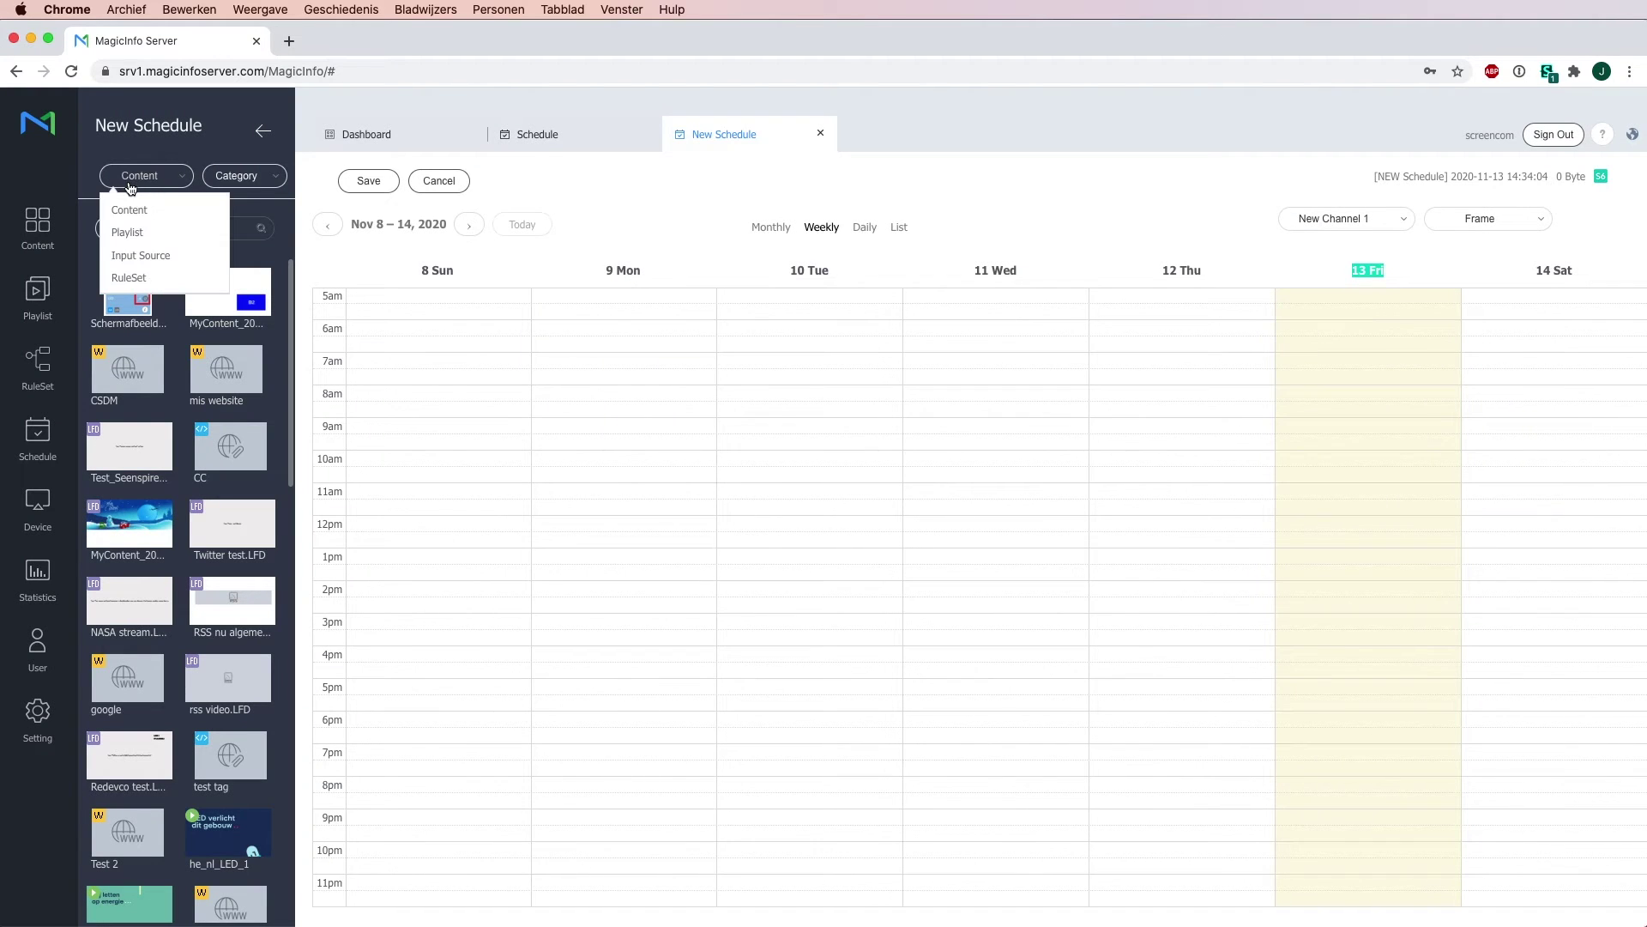
pyautogui.click(167, 417)
pyautogui.scroll(-3, 183, 370)
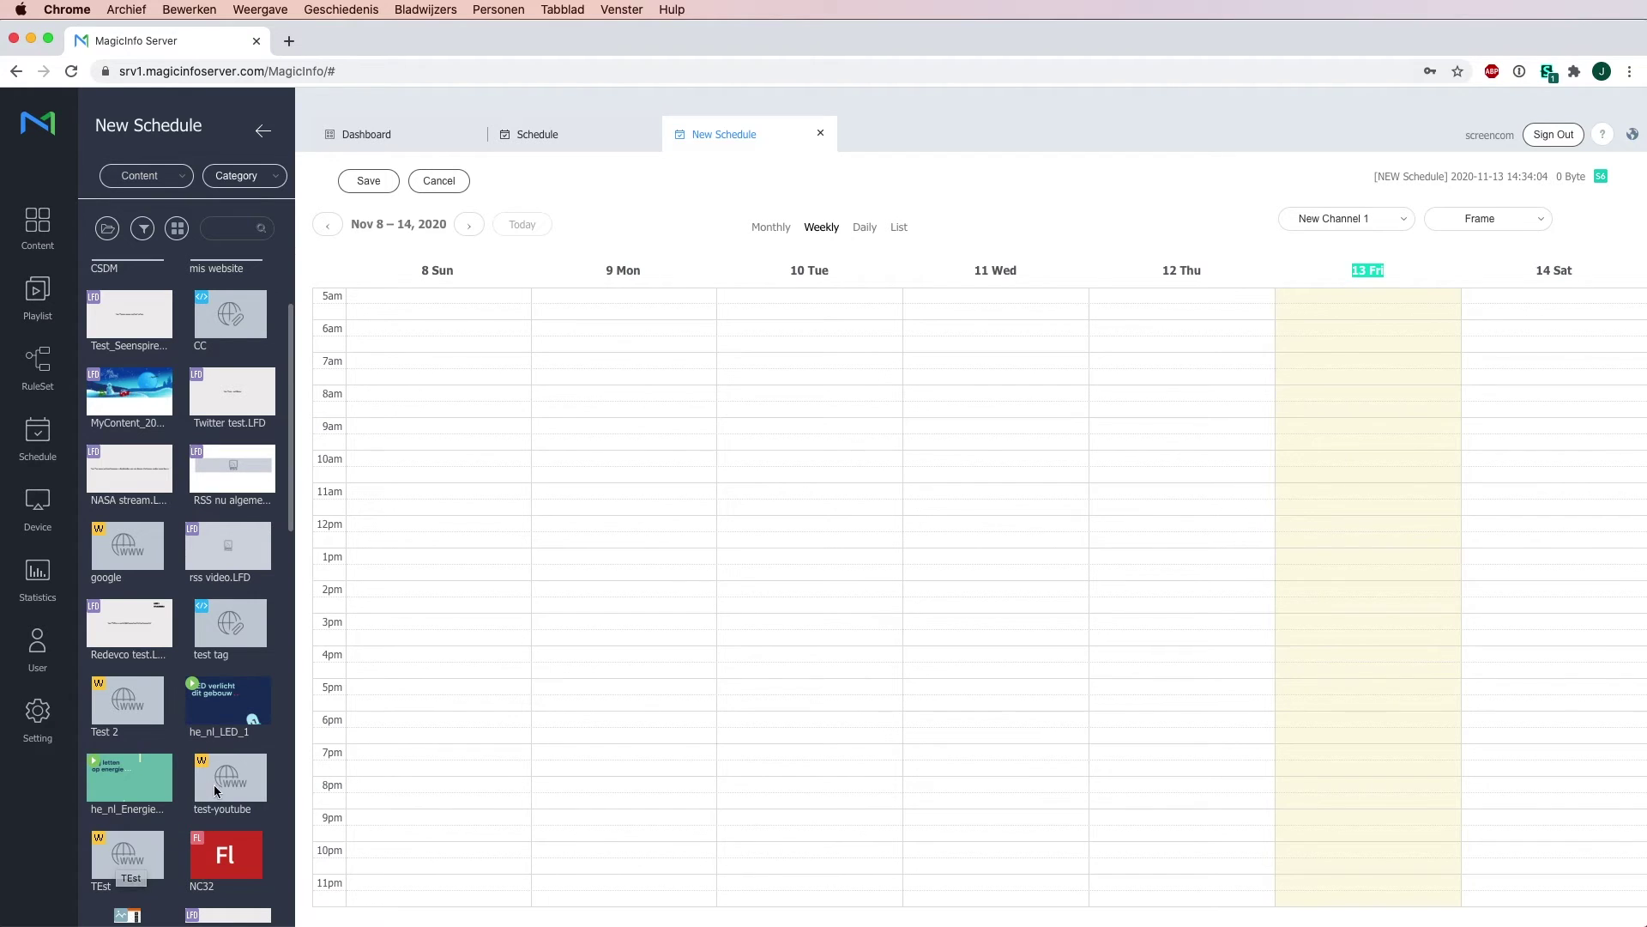
# Step: Drop test-youtube on Friday and save it as never expiring, playing 24 hours
pyautogui.moveTo(219, 789); pyautogui.dragTo(1402, 636)
pyautogui.click(1402, 635)
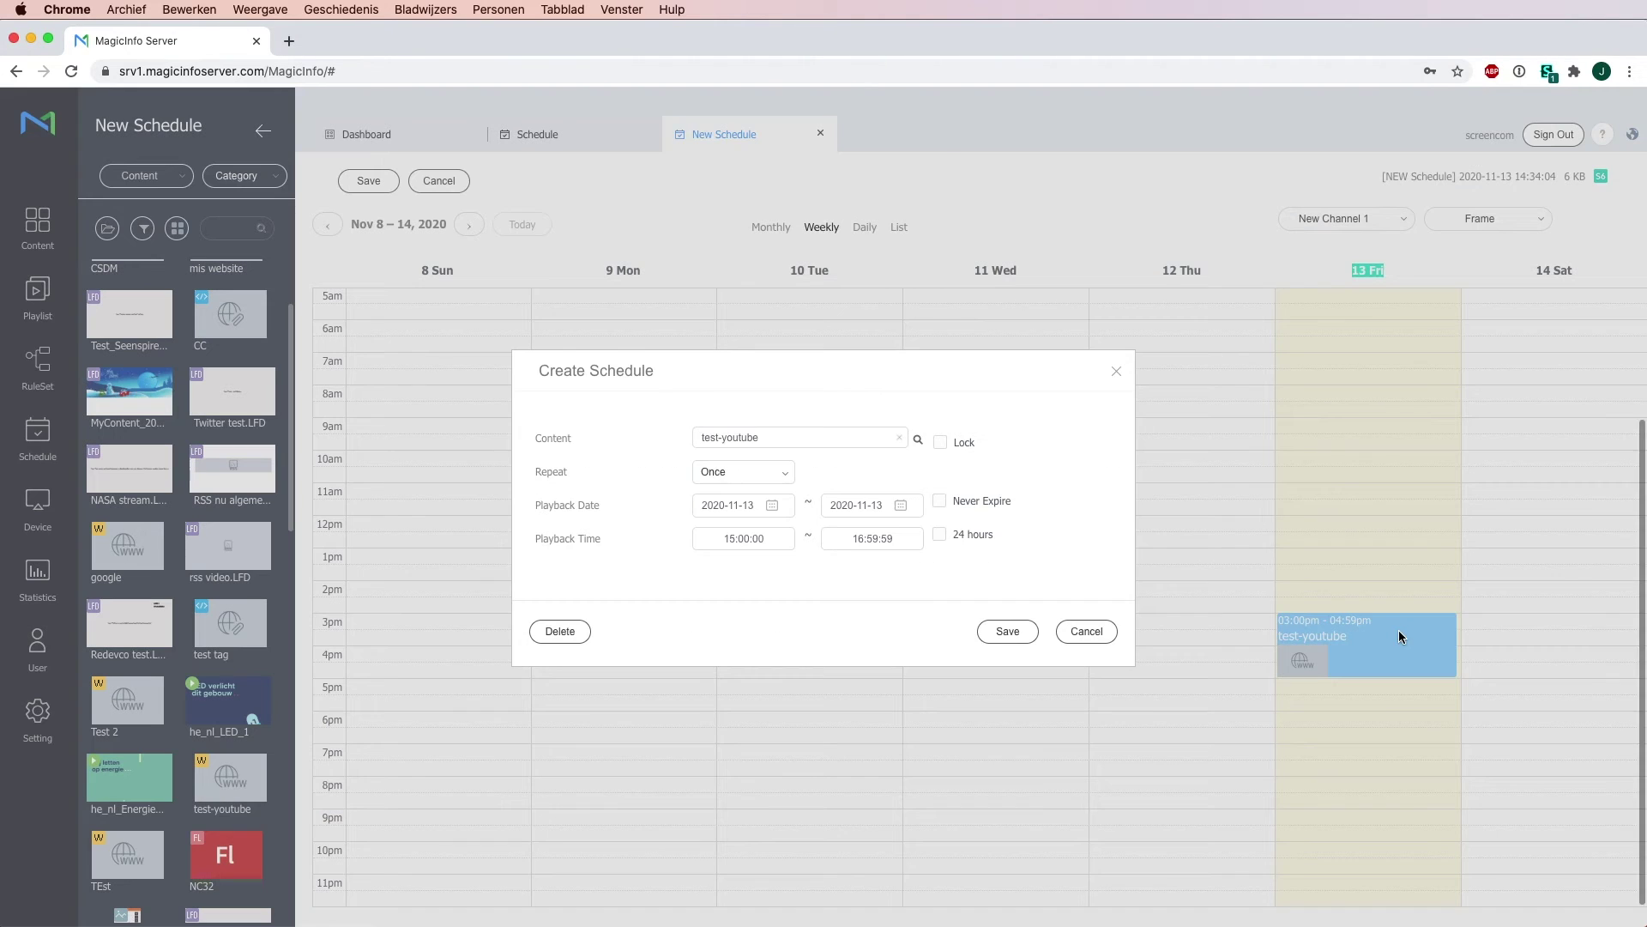
pyautogui.click(991, 504)
pyautogui.click(970, 536)
pyautogui.click(1003, 631)
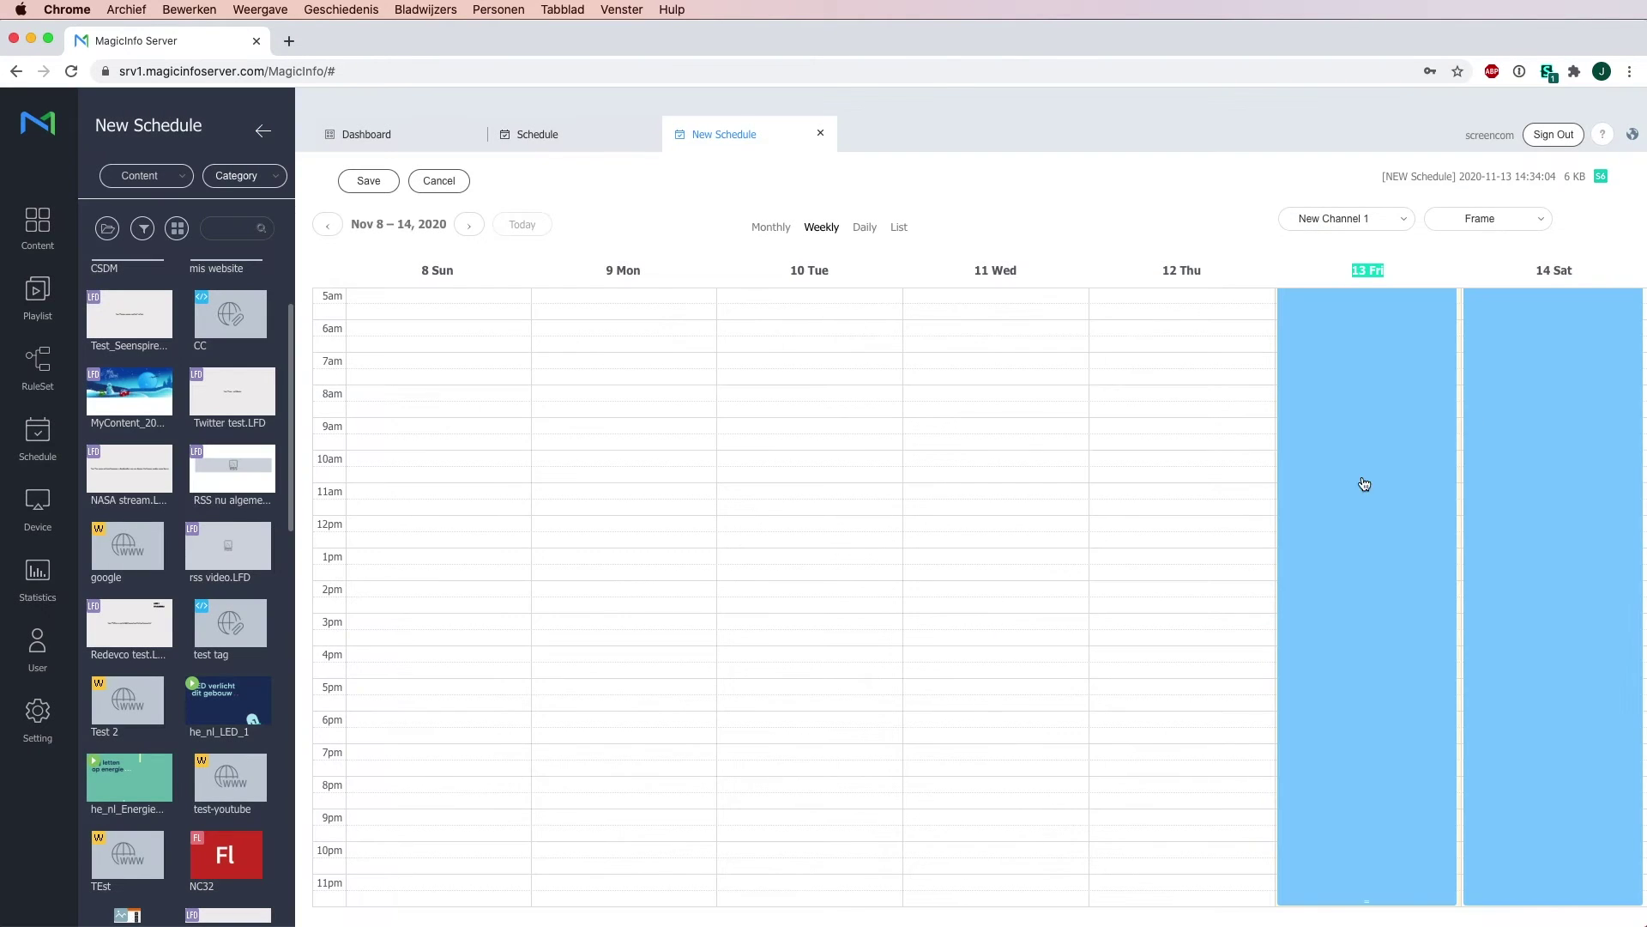
pyautogui.click(1480, 225)
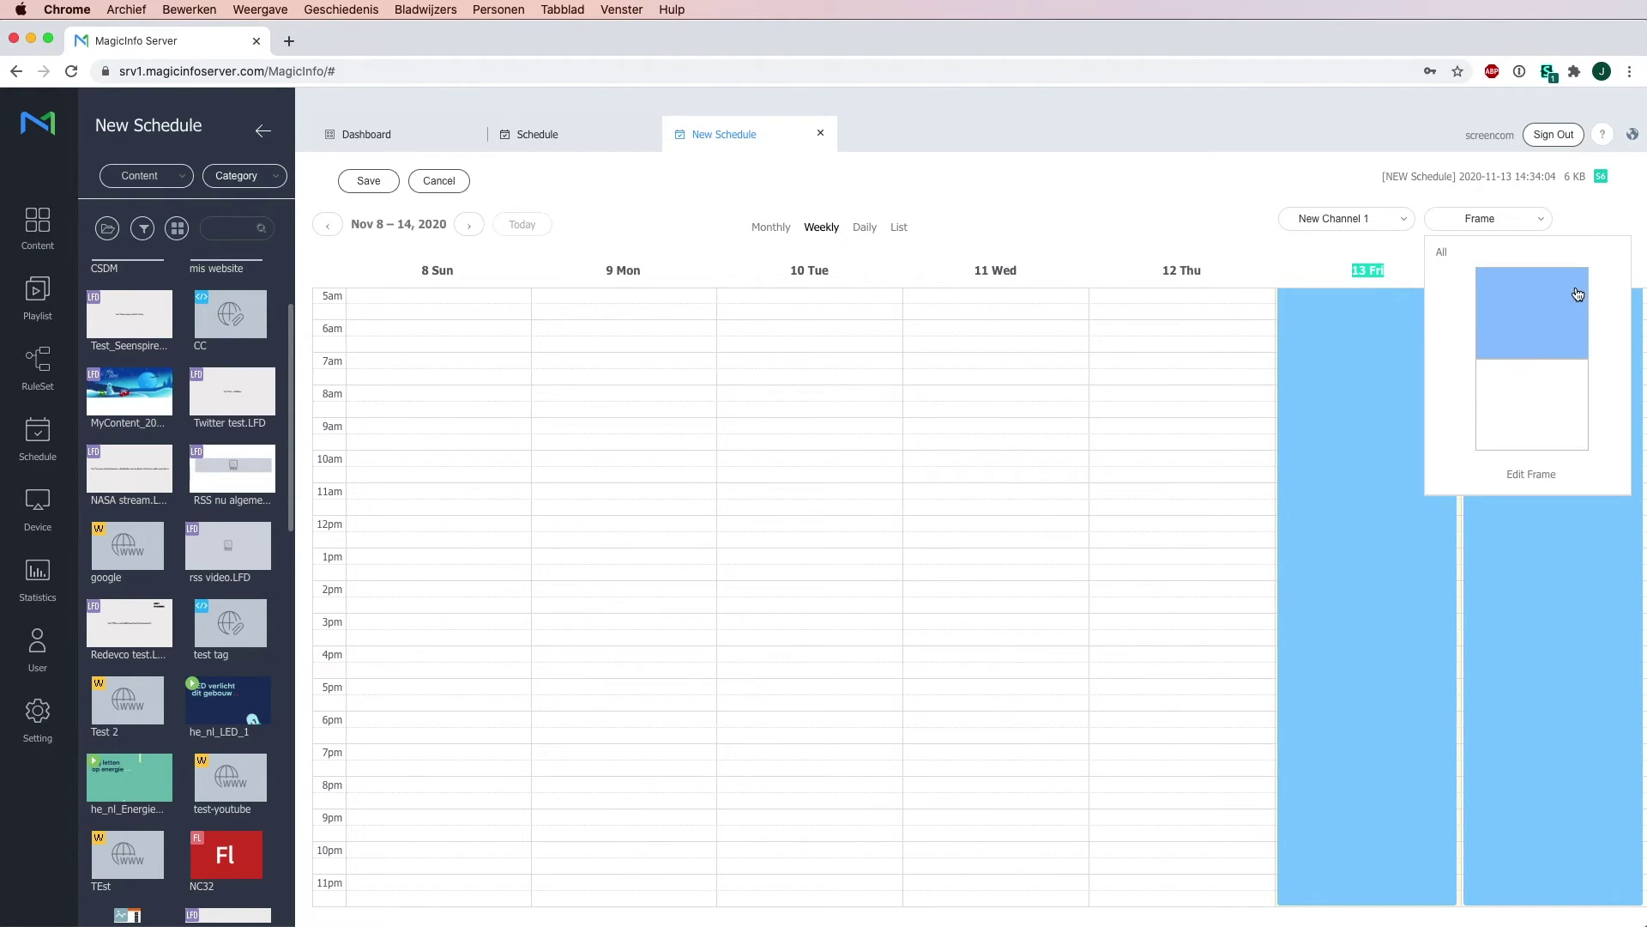
# Step: On the lower frame, place kerst on Friday, repeating daily with no expiry date
pyautogui.click(1516, 411)
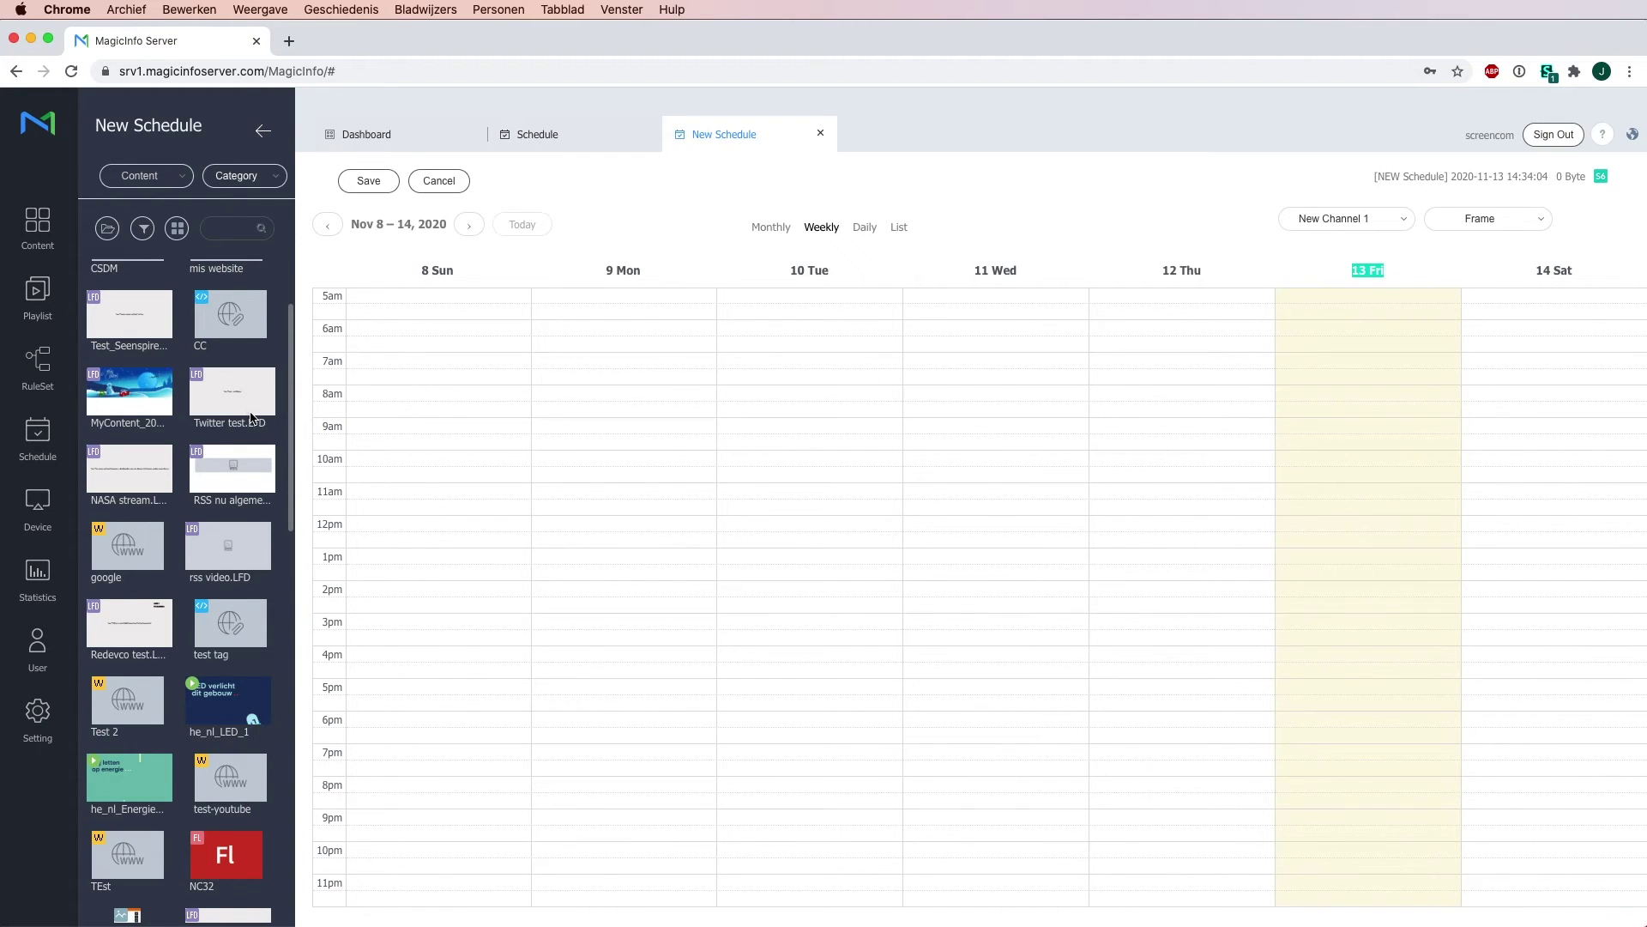
pyautogui.scroll(-5, 205, 448)
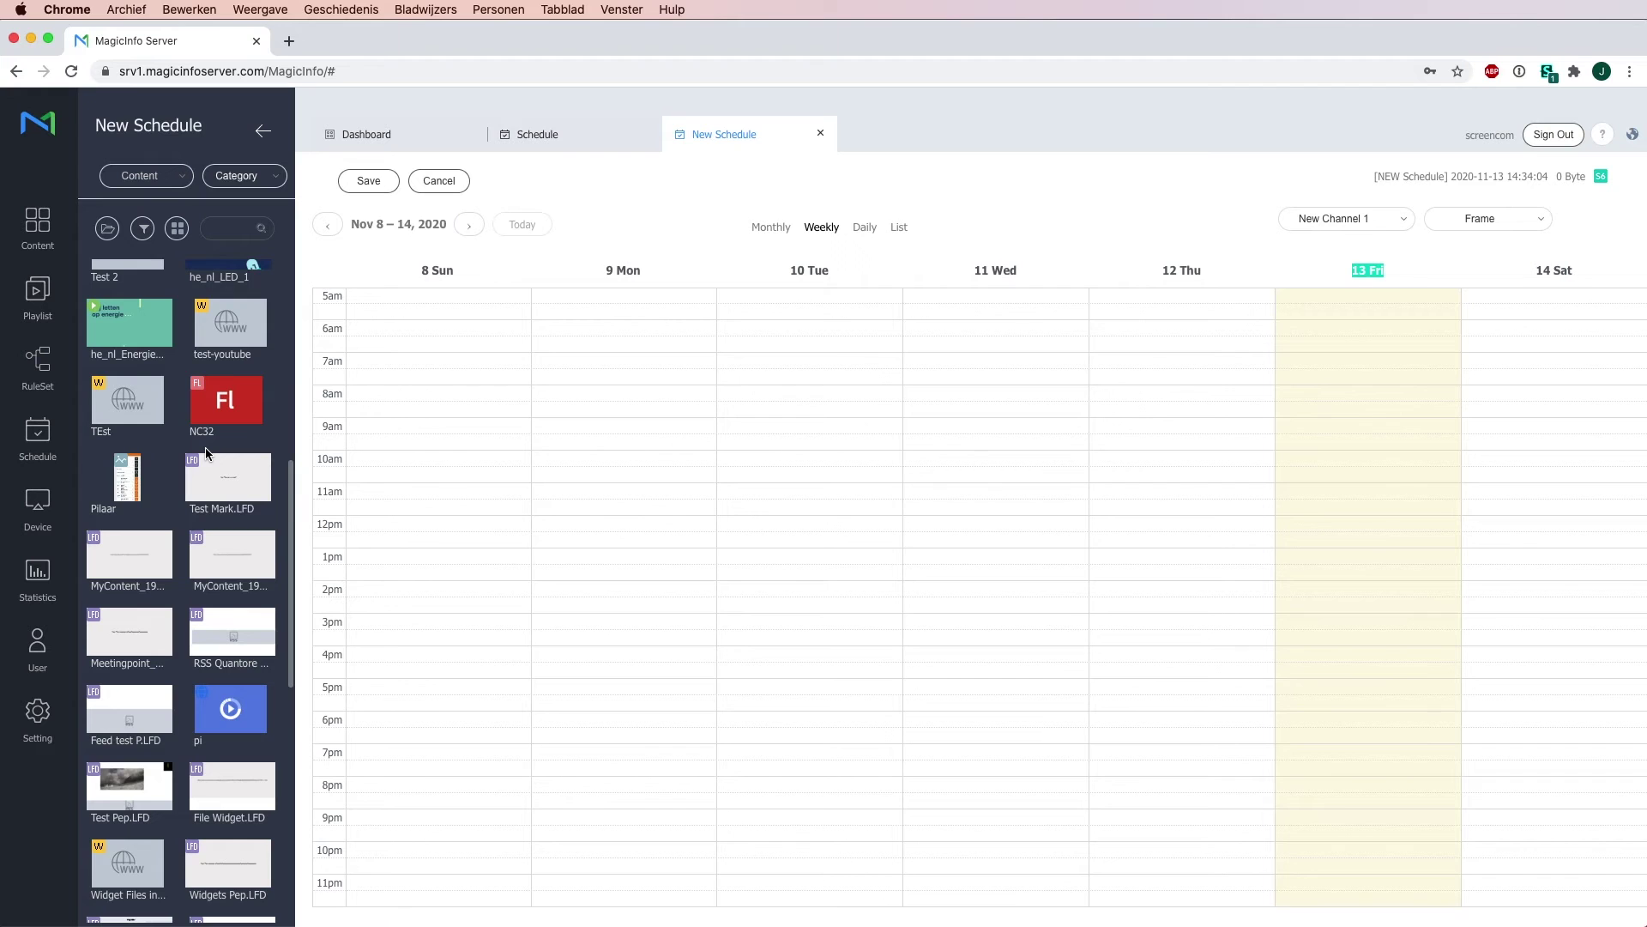
pyautogui.scroll(-2, 206, 452)
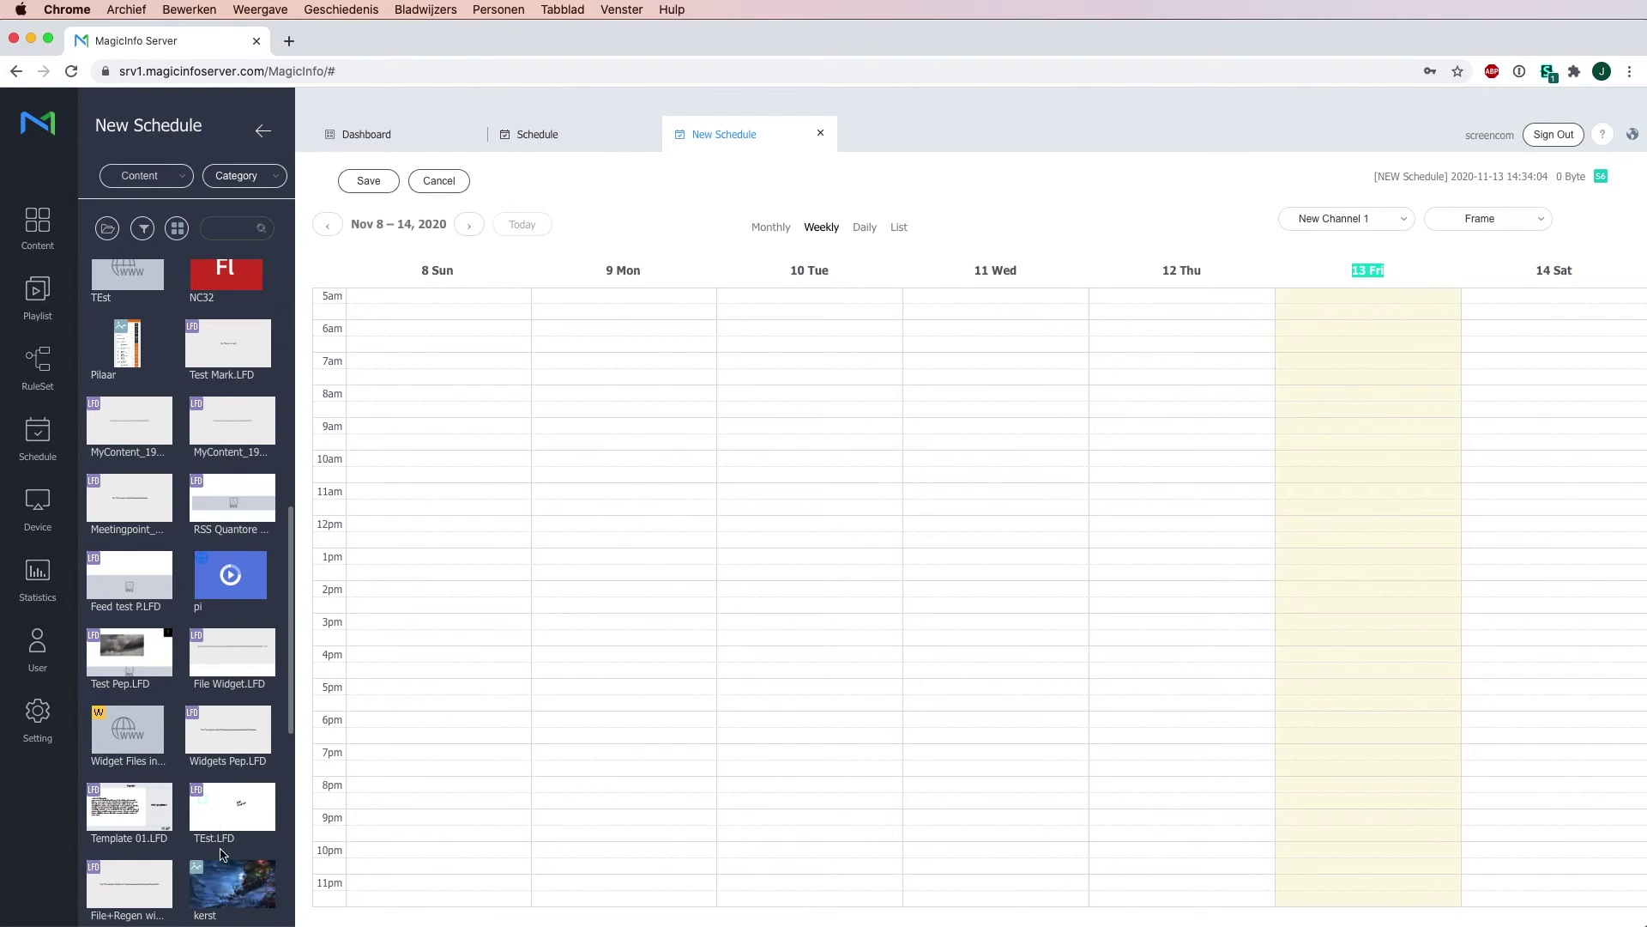
pyautogui.moveTo(227, 875); pyautogui.dragTo(1390, 552)
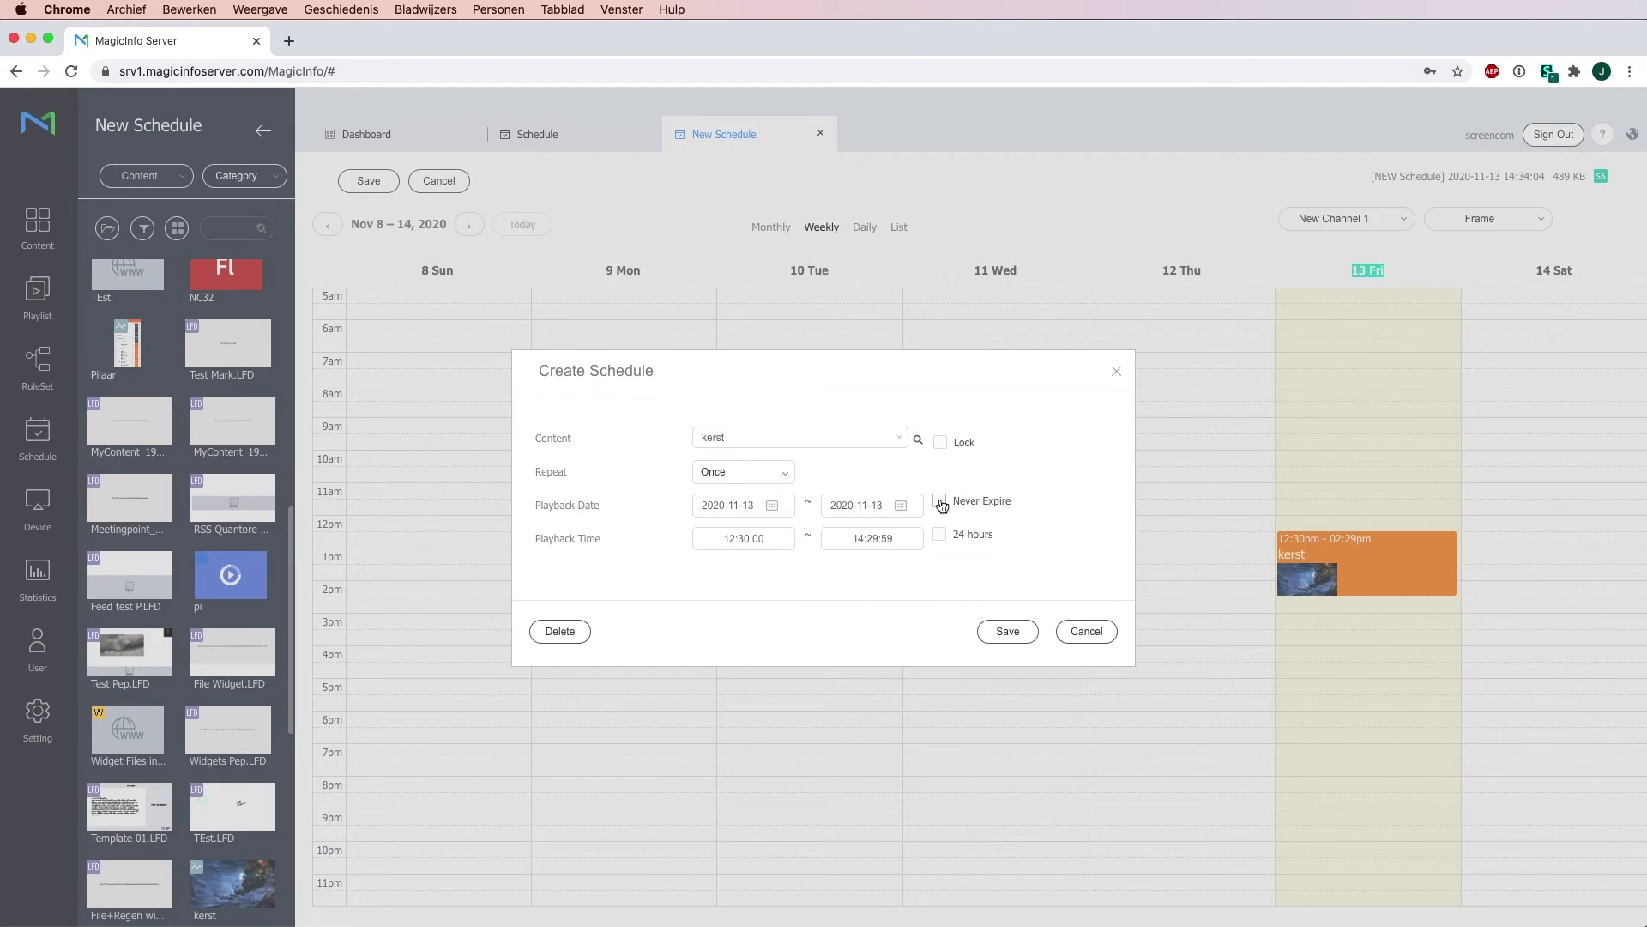
pyautogui.click(939, 502)
pyautogui.click(940, 534)
# Step: Confirm the kerst event, then save and publish the schedule to the ScreenCom default group
pyautogui.click(1006, 631)
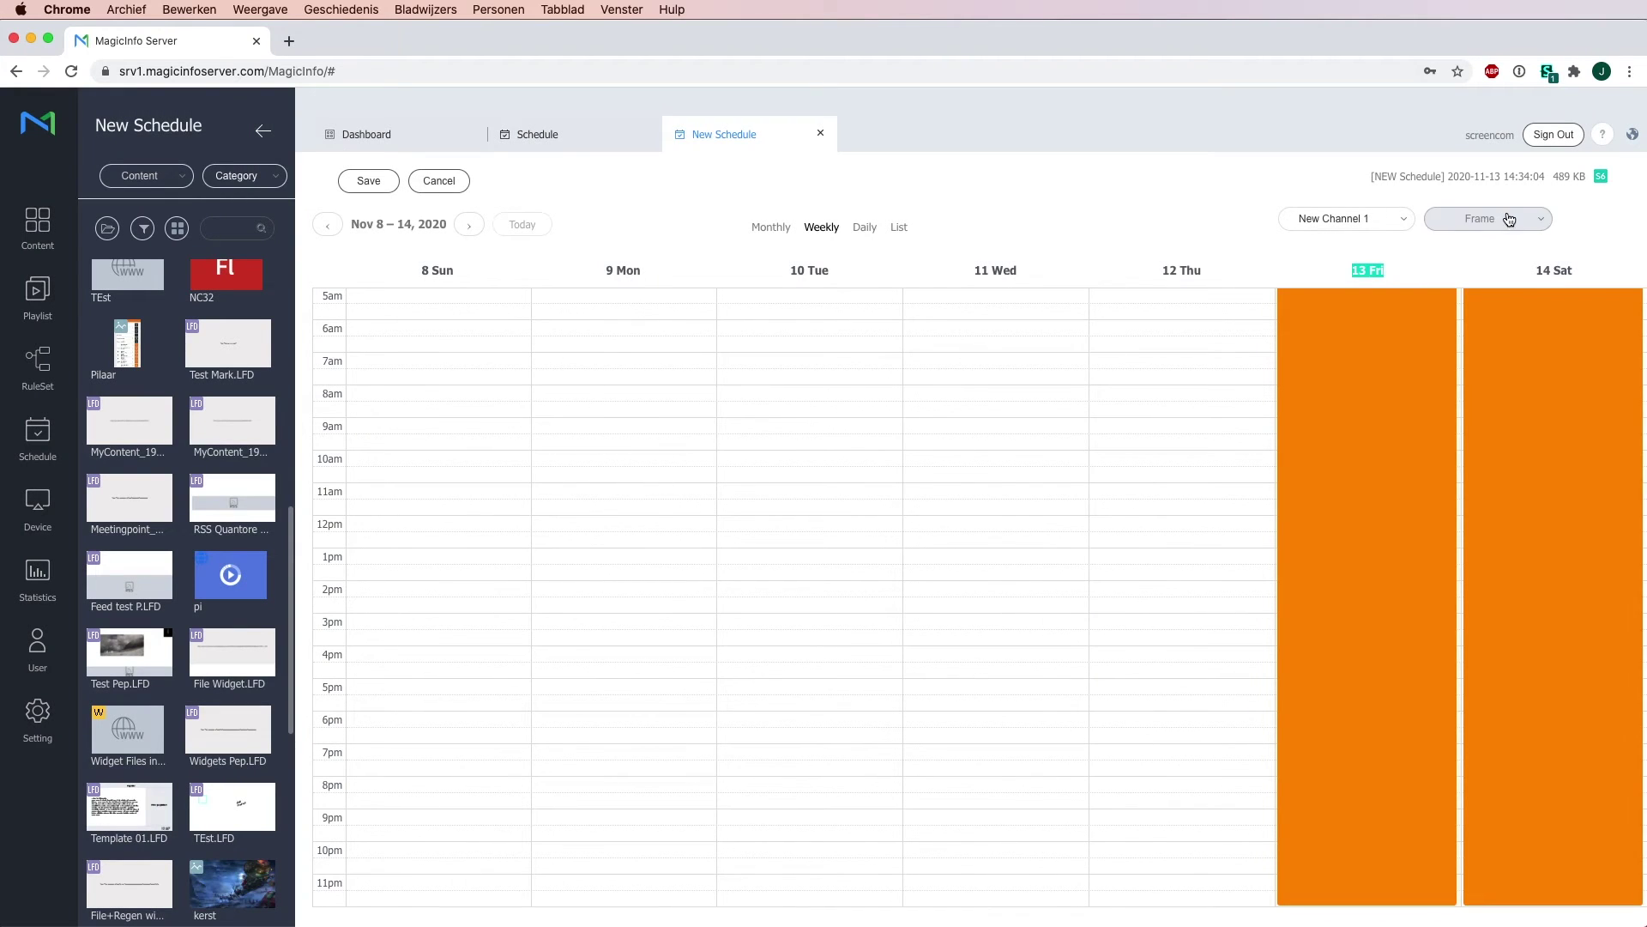
pyautogui.click(370, 189)
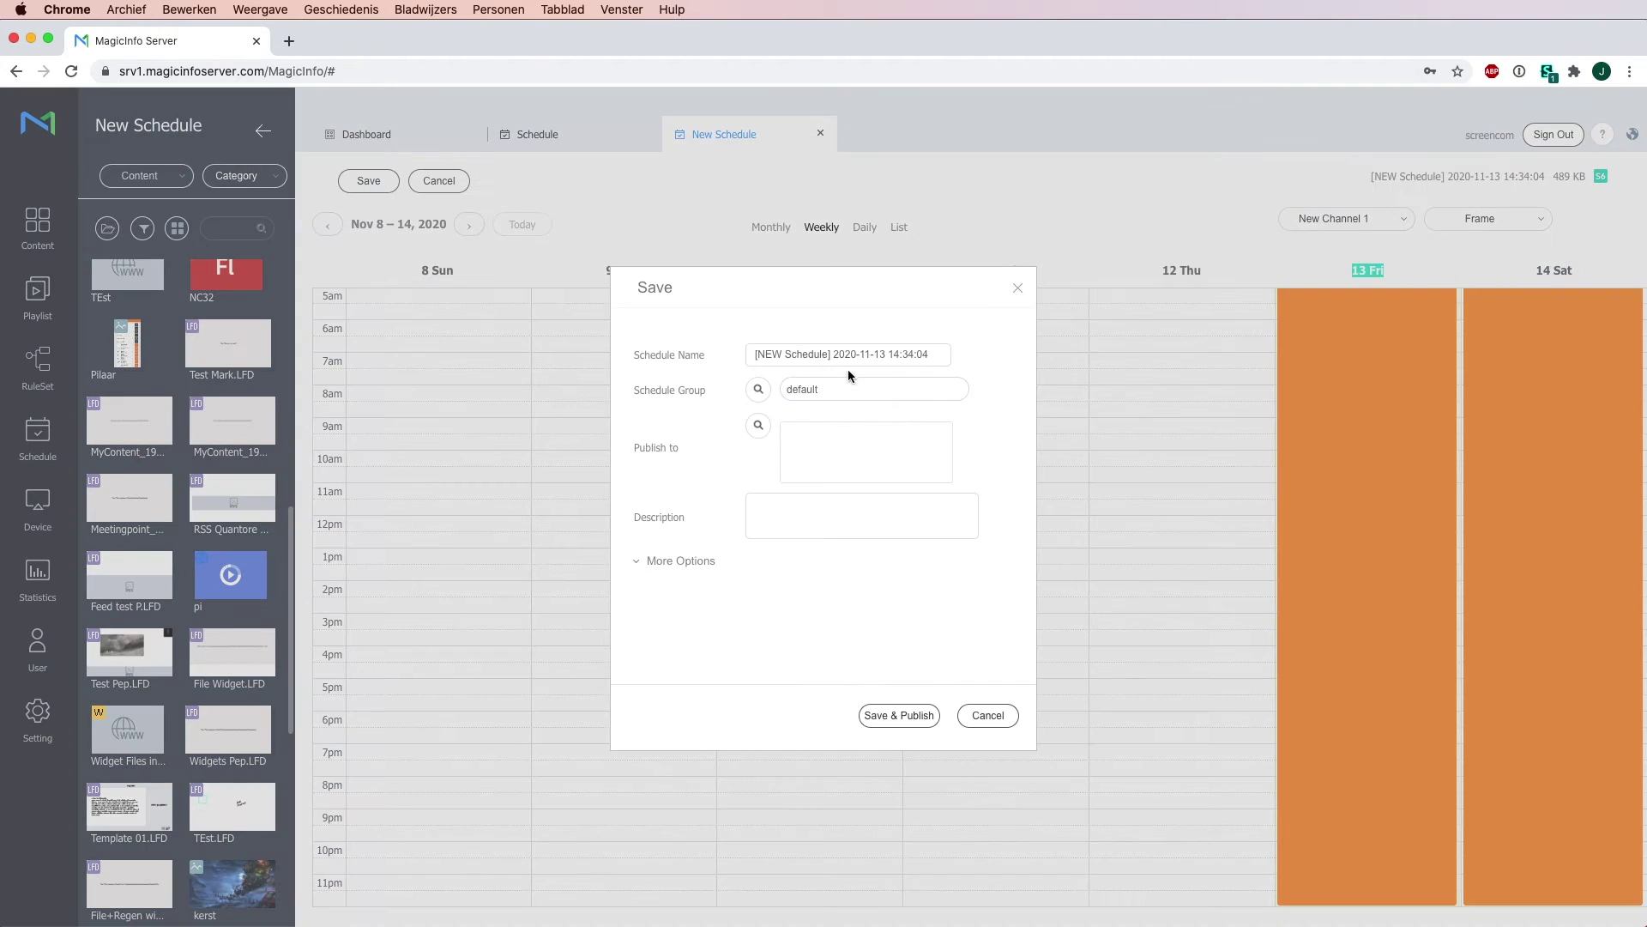
pyautogui.click(758, 426)
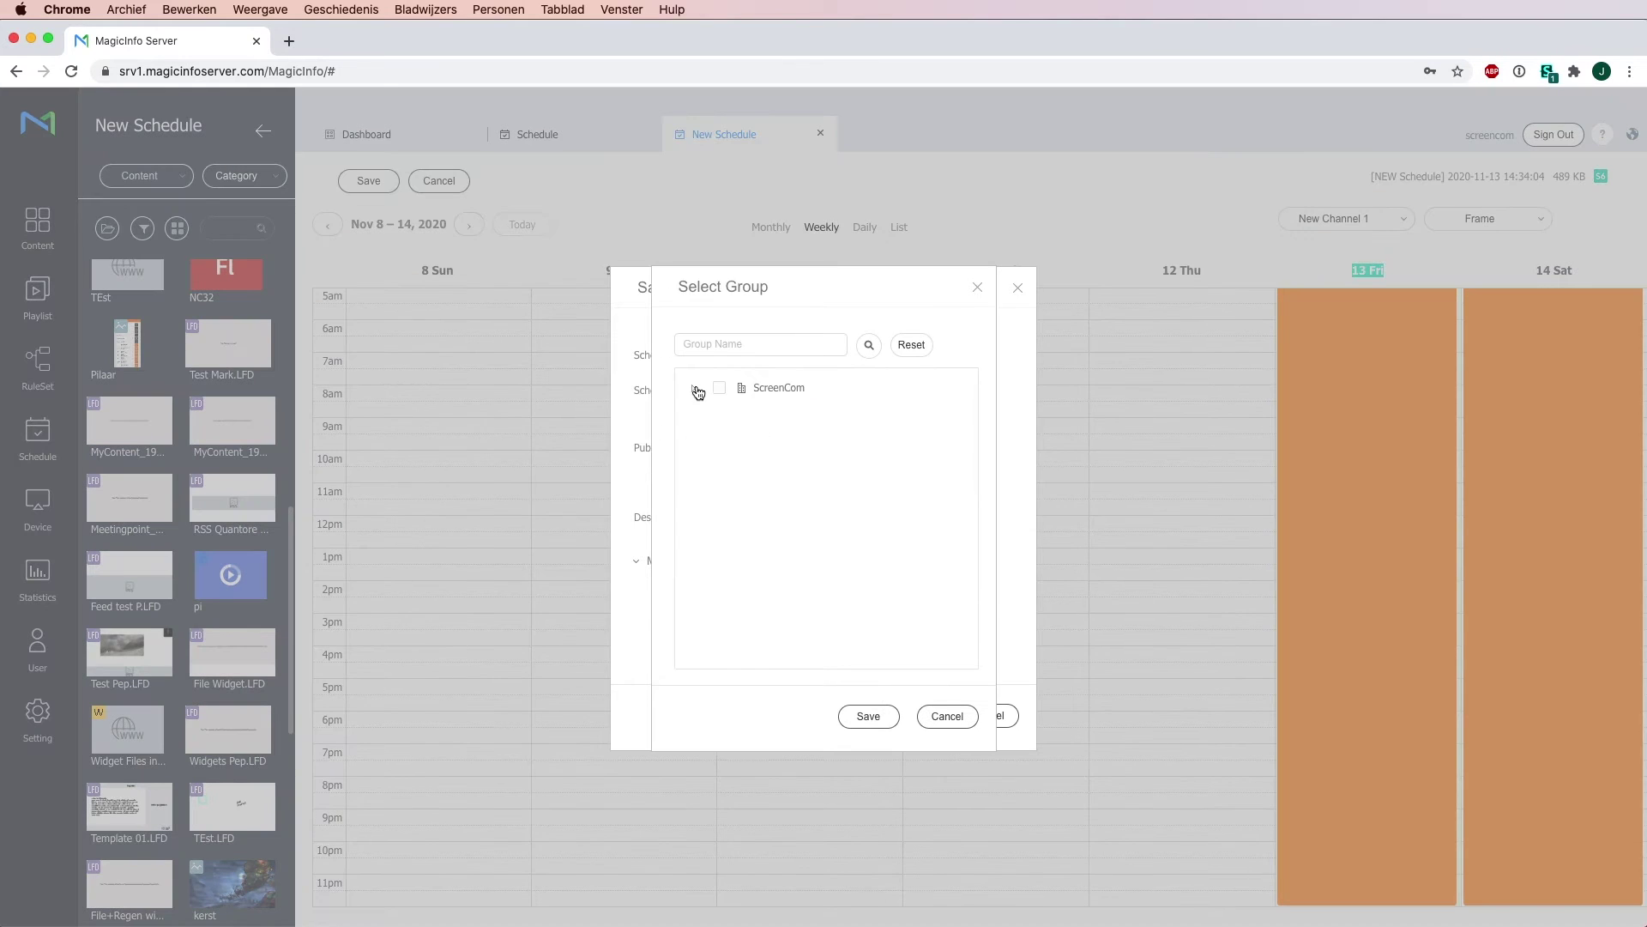
pyautogui.click(694, 388)
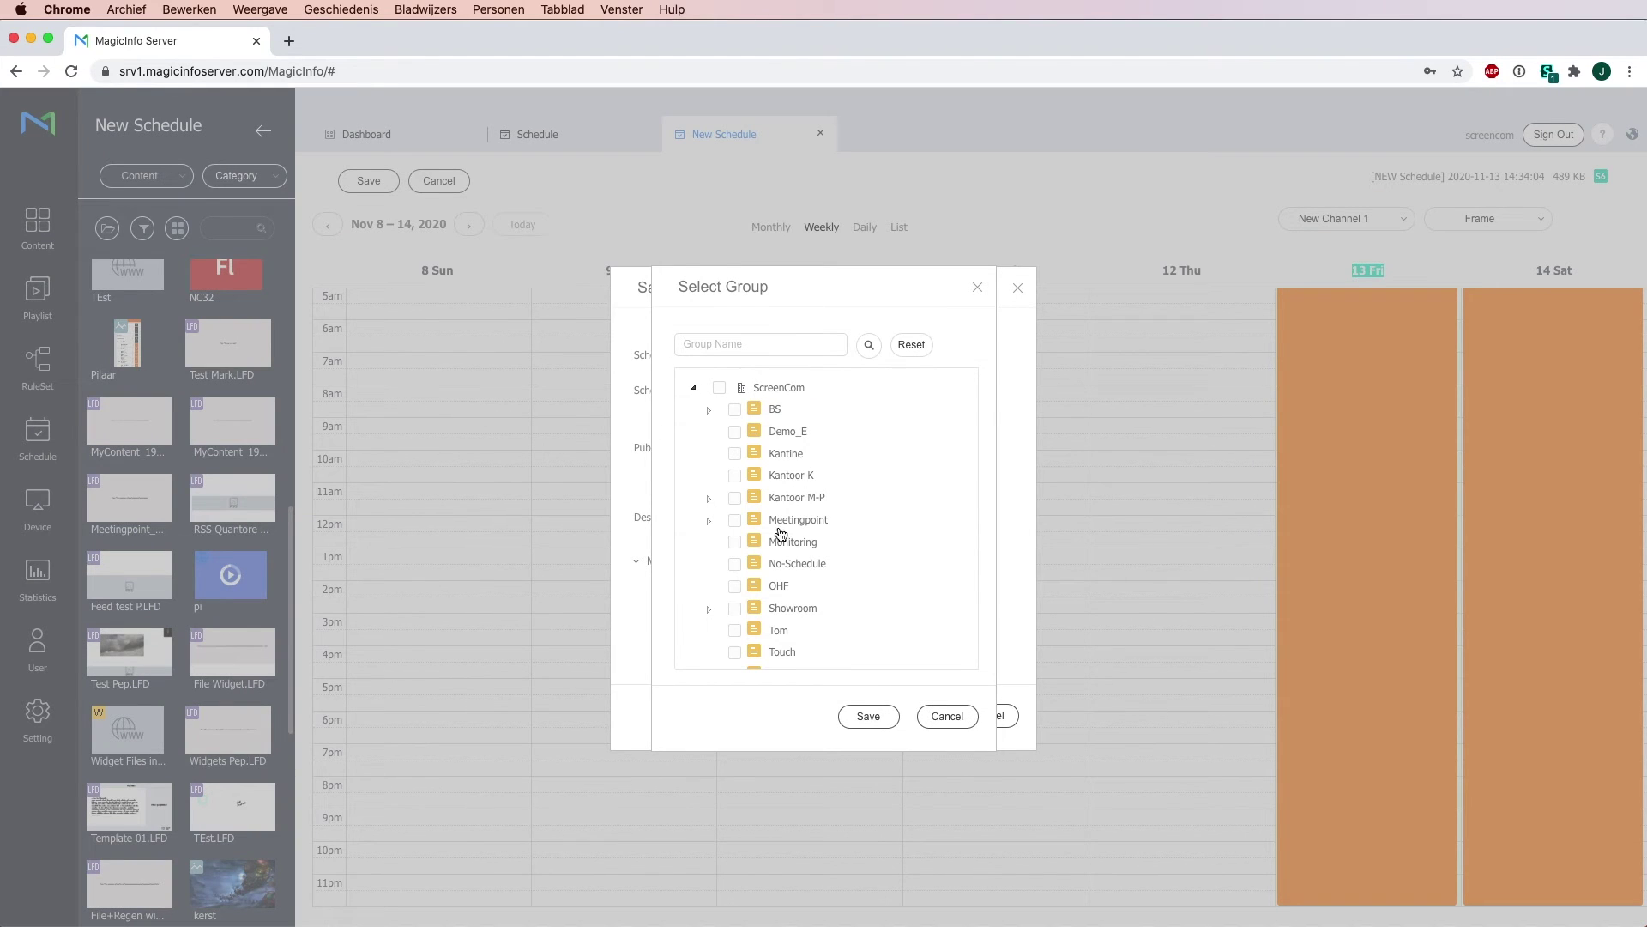
pyautogui.scroll(-2, 758, 549)
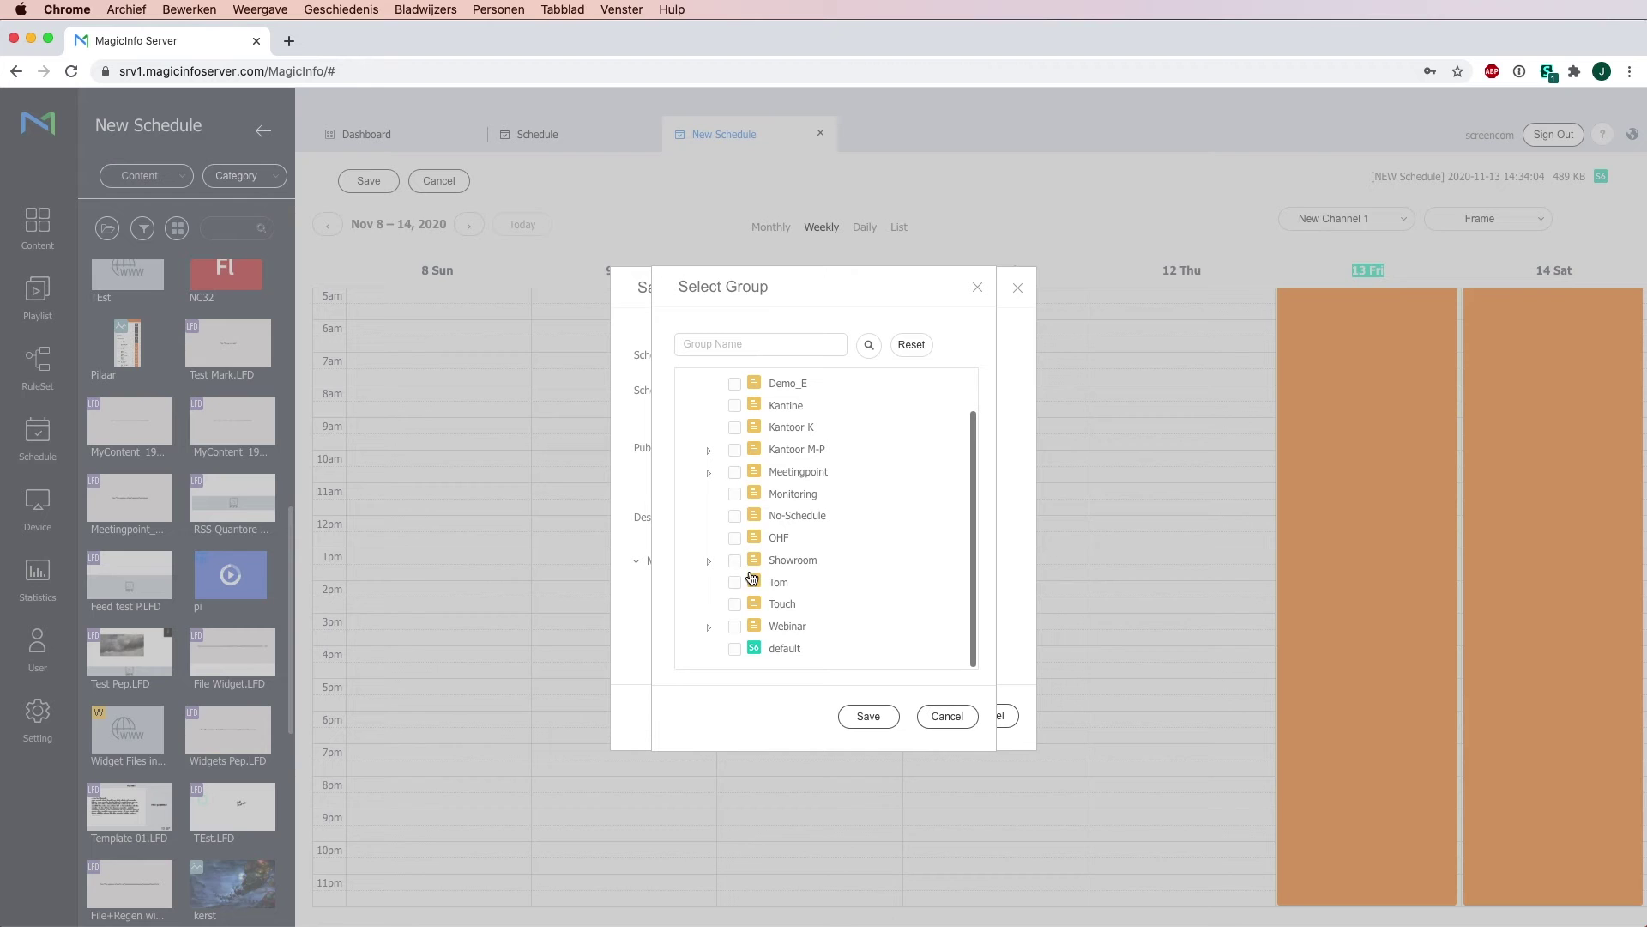
pyautogui.click(734, 648)
pyautogui.click(867, 717)
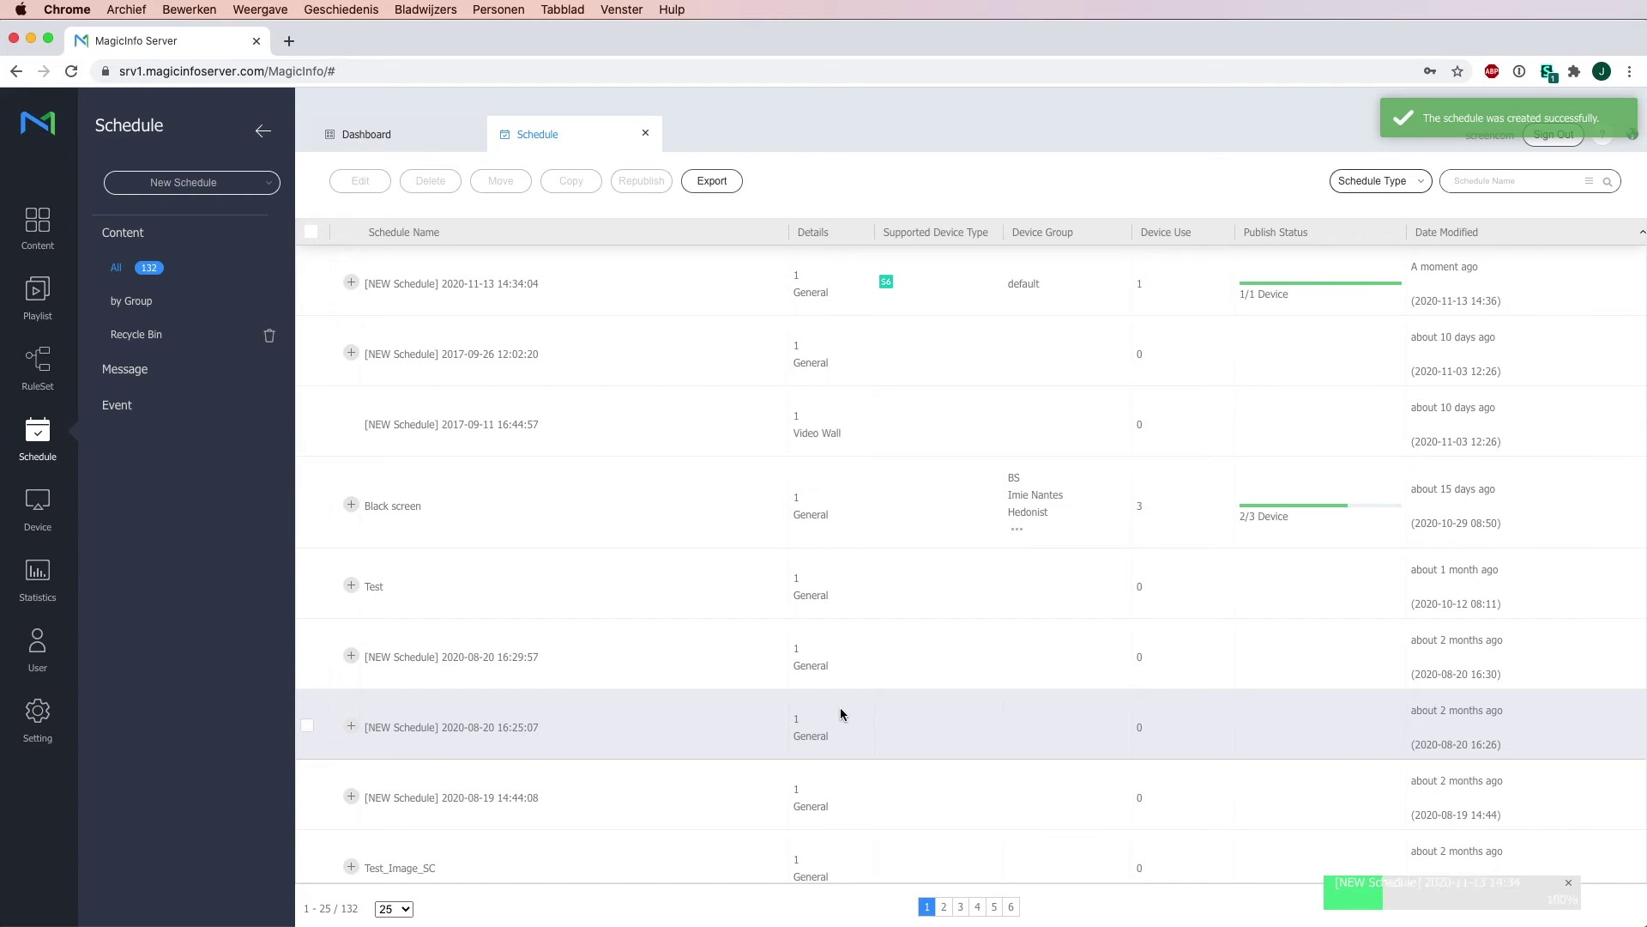
pyautogui.click(49, 511)
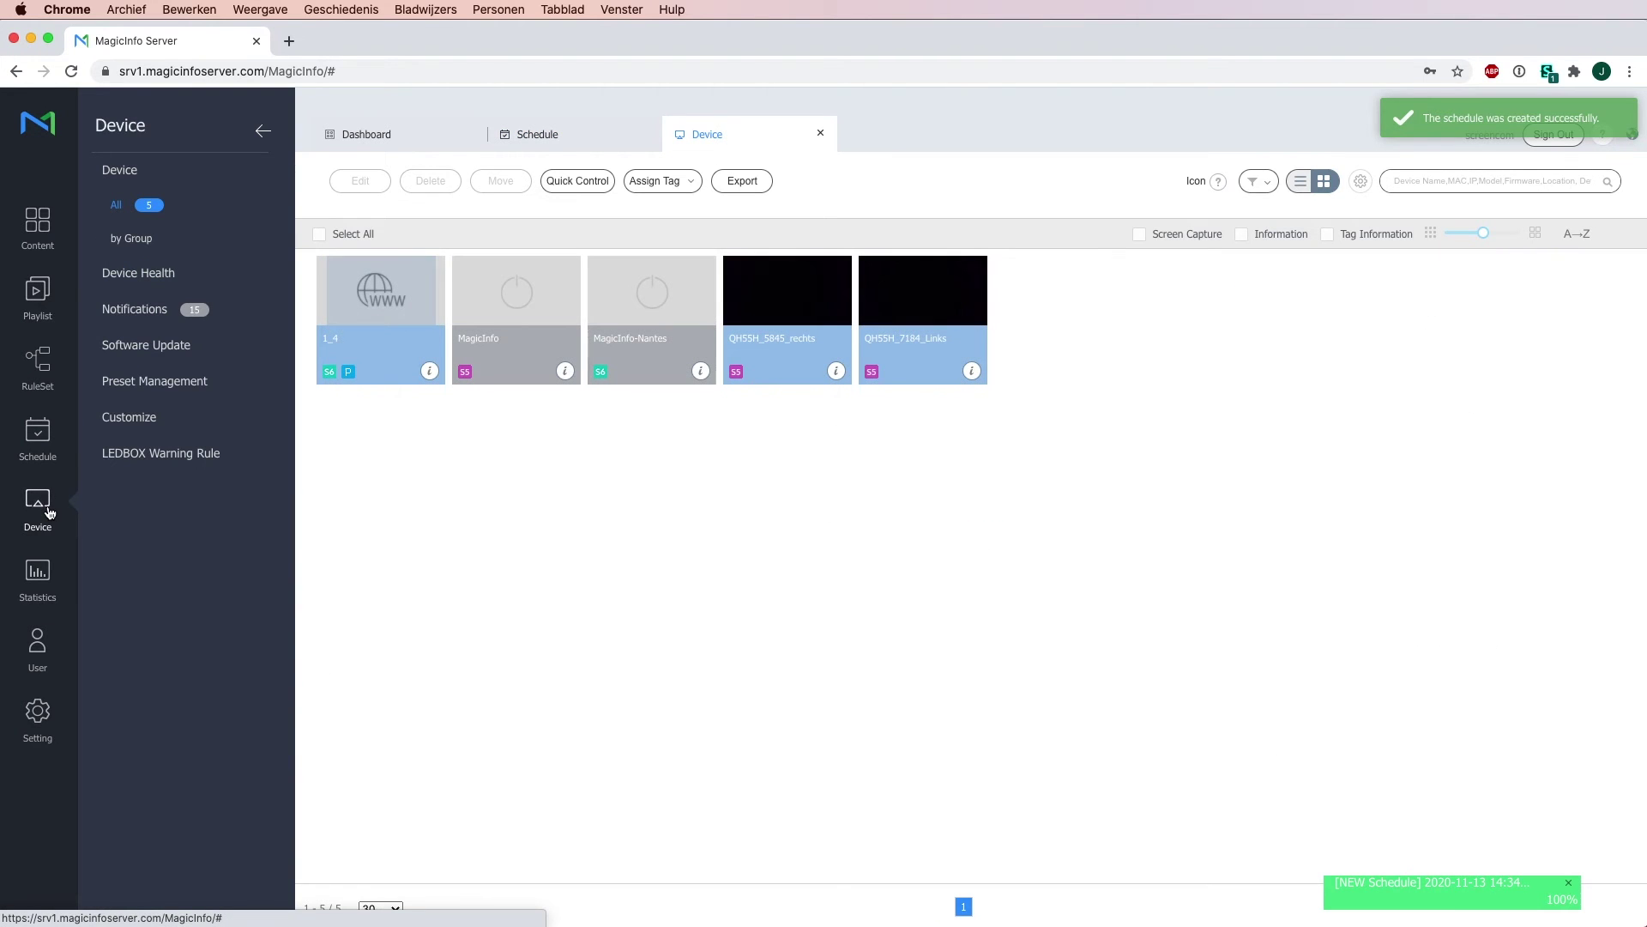
# Step: Remotely view device 1_4 playing the schedule, then disconnect the session
pyautogui.click(429, 371)
pyautogui.click(1030, 761)
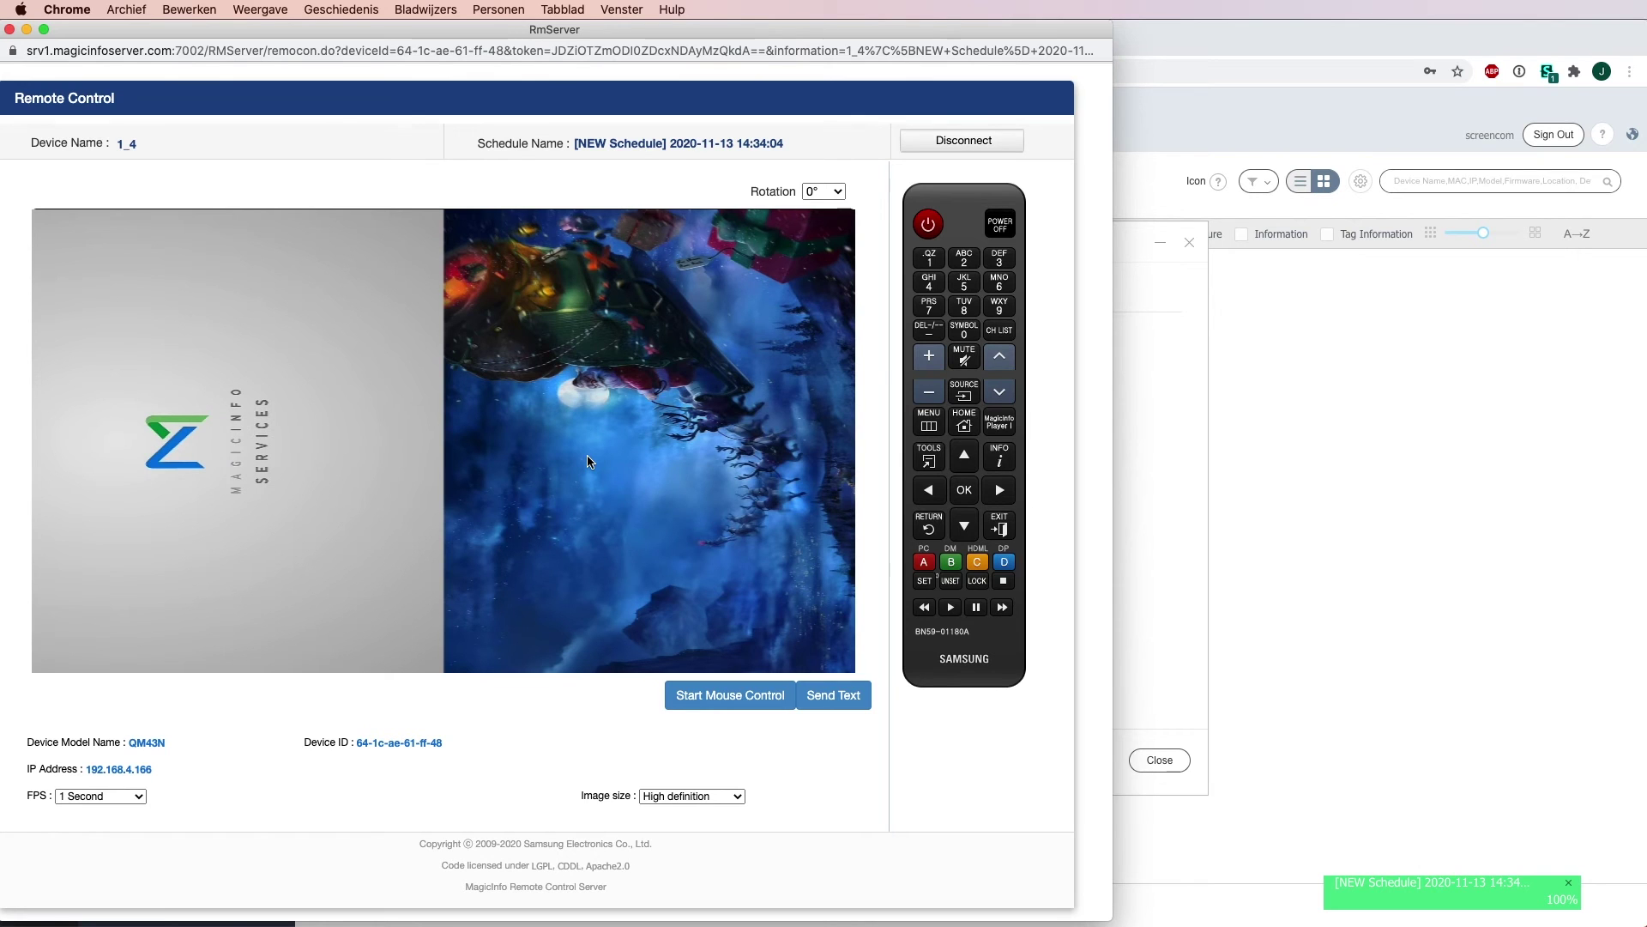
pyautogui.click(986, 141)
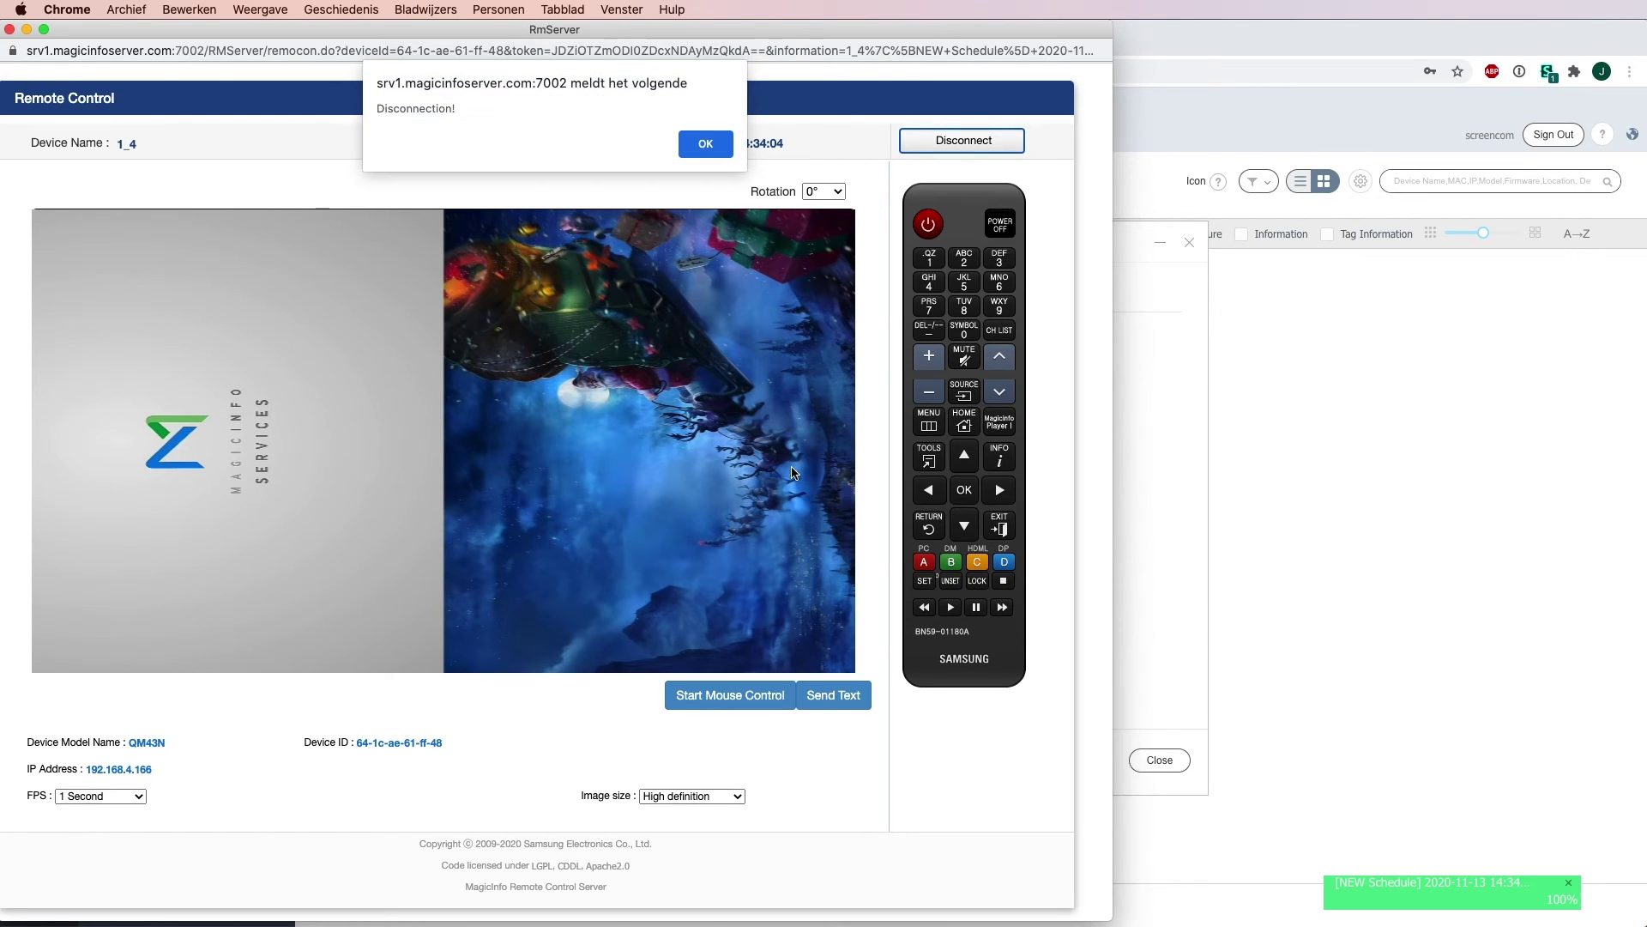
pyautogui.click(711, 147)
# Step: Close device 1_4's information and reopen the published schedule for editing
pyautogui.click(1189, 243)
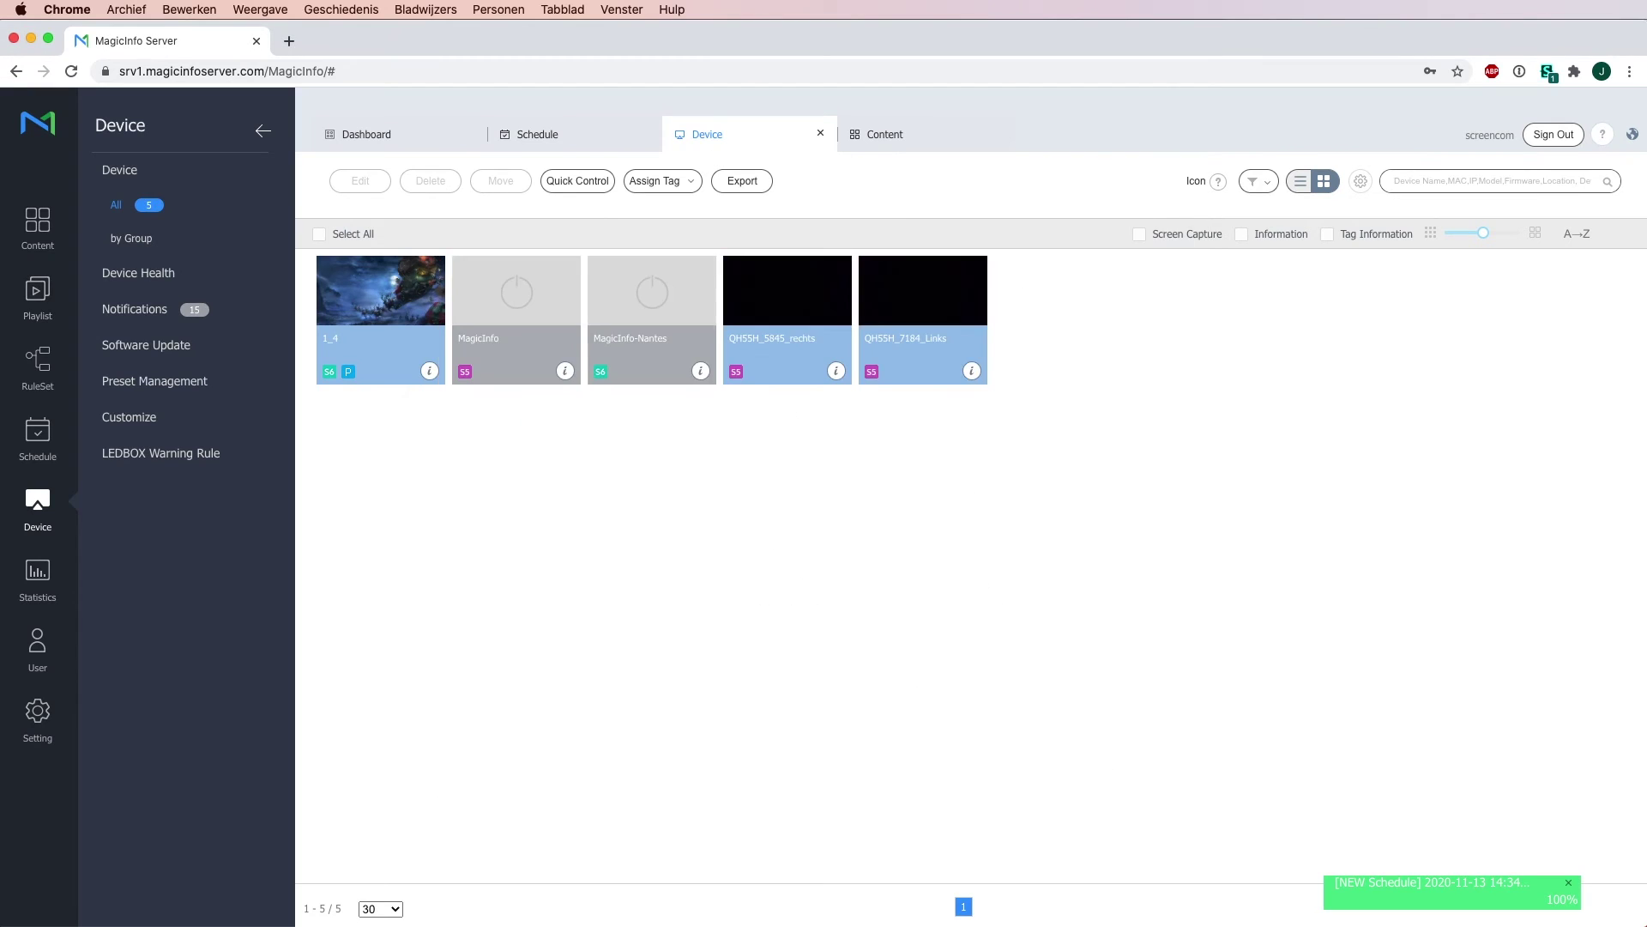
pyautogui.click(41, 437)
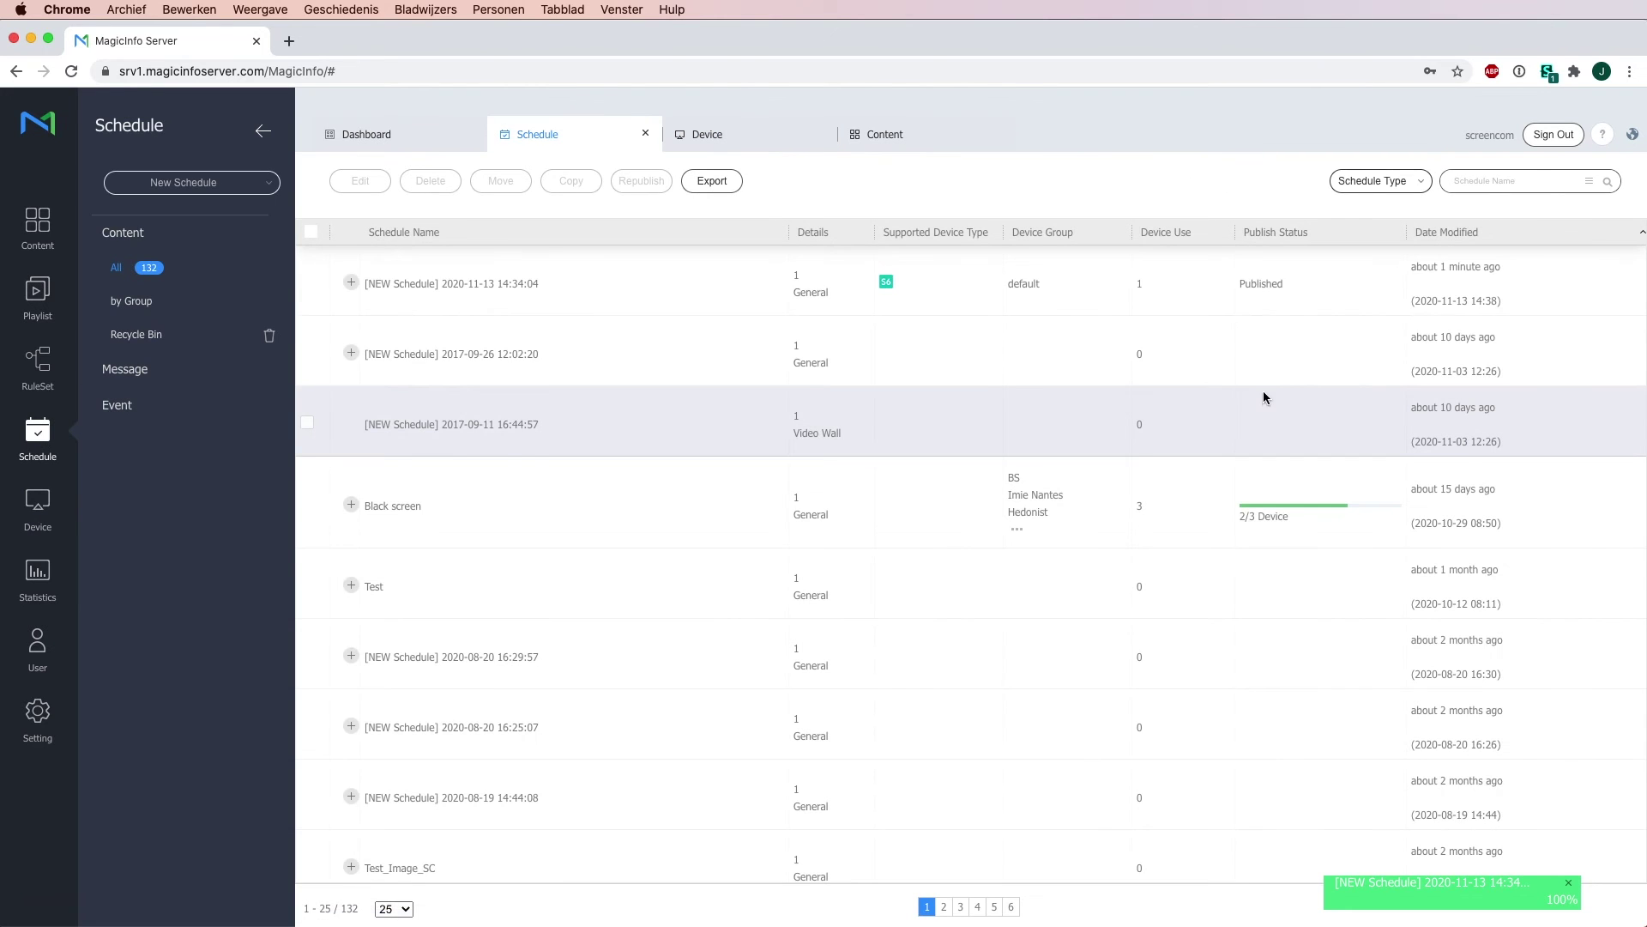
pyautogui.click(530, 286)
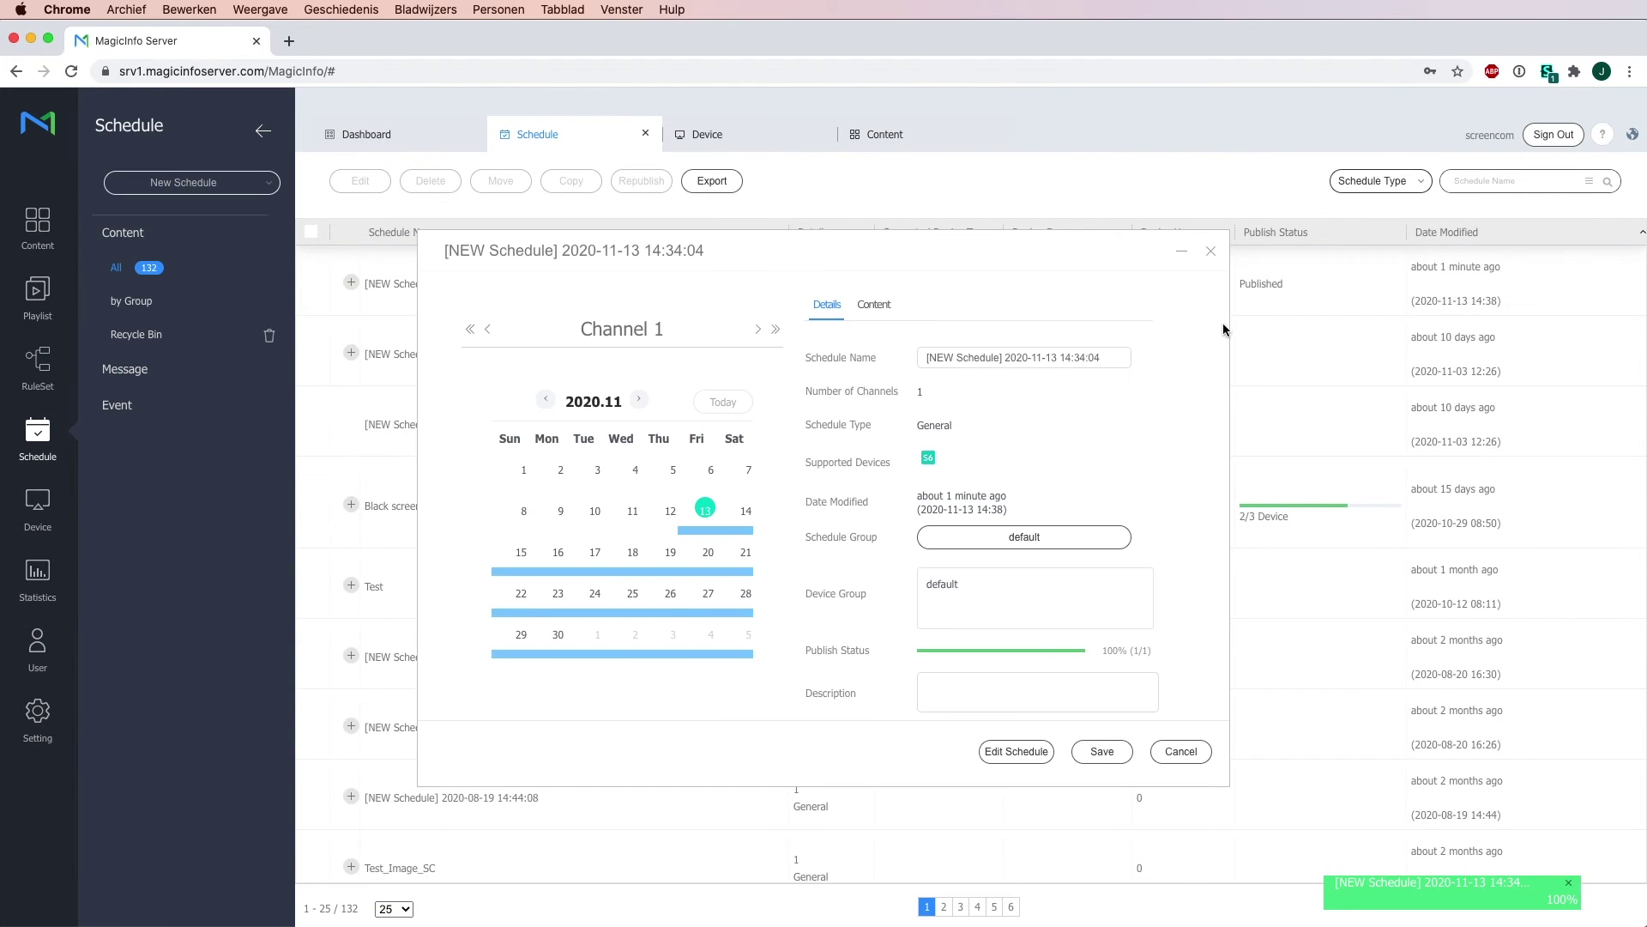
pyautogui.click(1043, 755)
# Step: Open the two stacked-frames layout's details and browse the default content without changes
pyautogui.click(1510, 227)
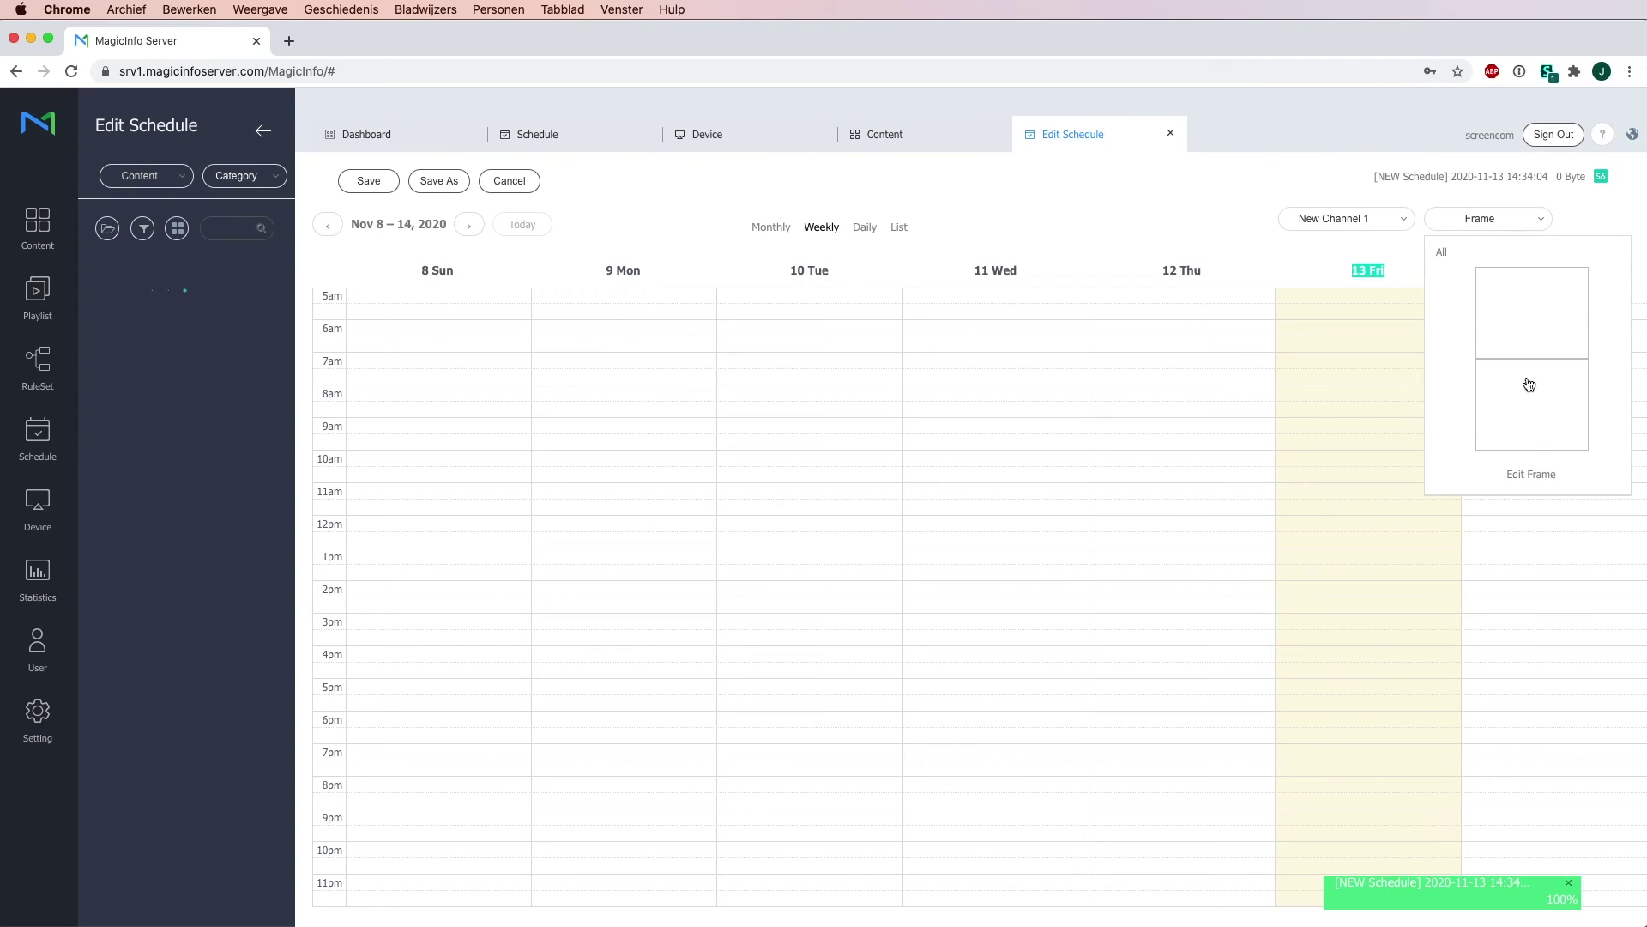
pyautogui.click(1533, 476)
pyautogui.click(747, 505)
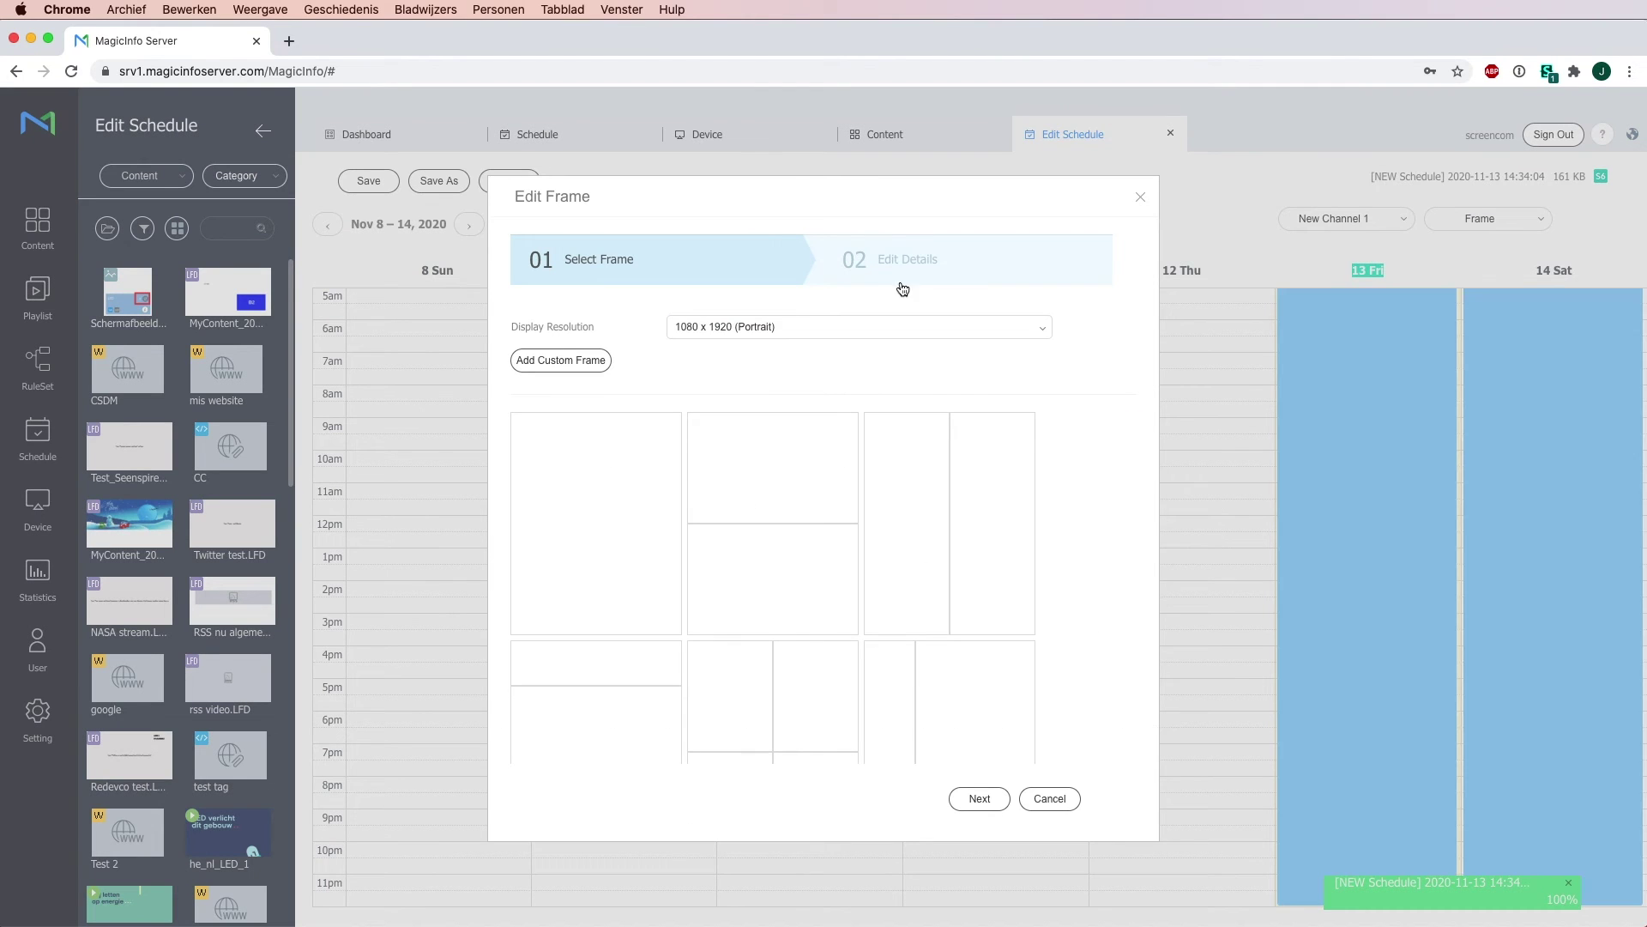
pyautogui.click(927, 266)
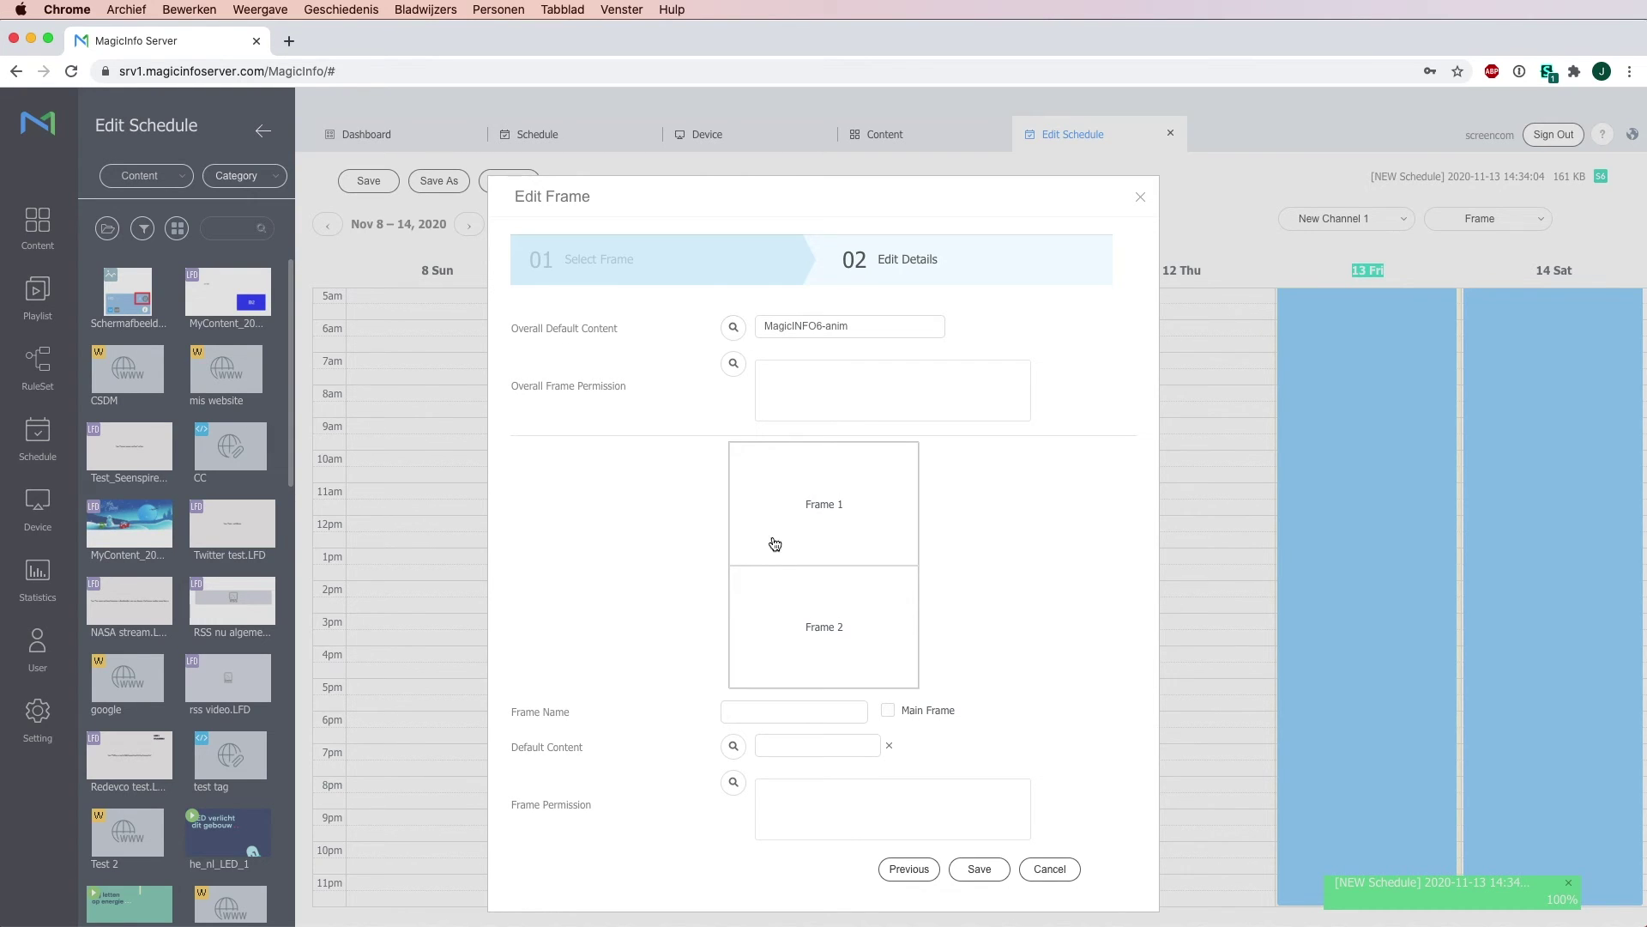
pyautogui.click(734, 328)
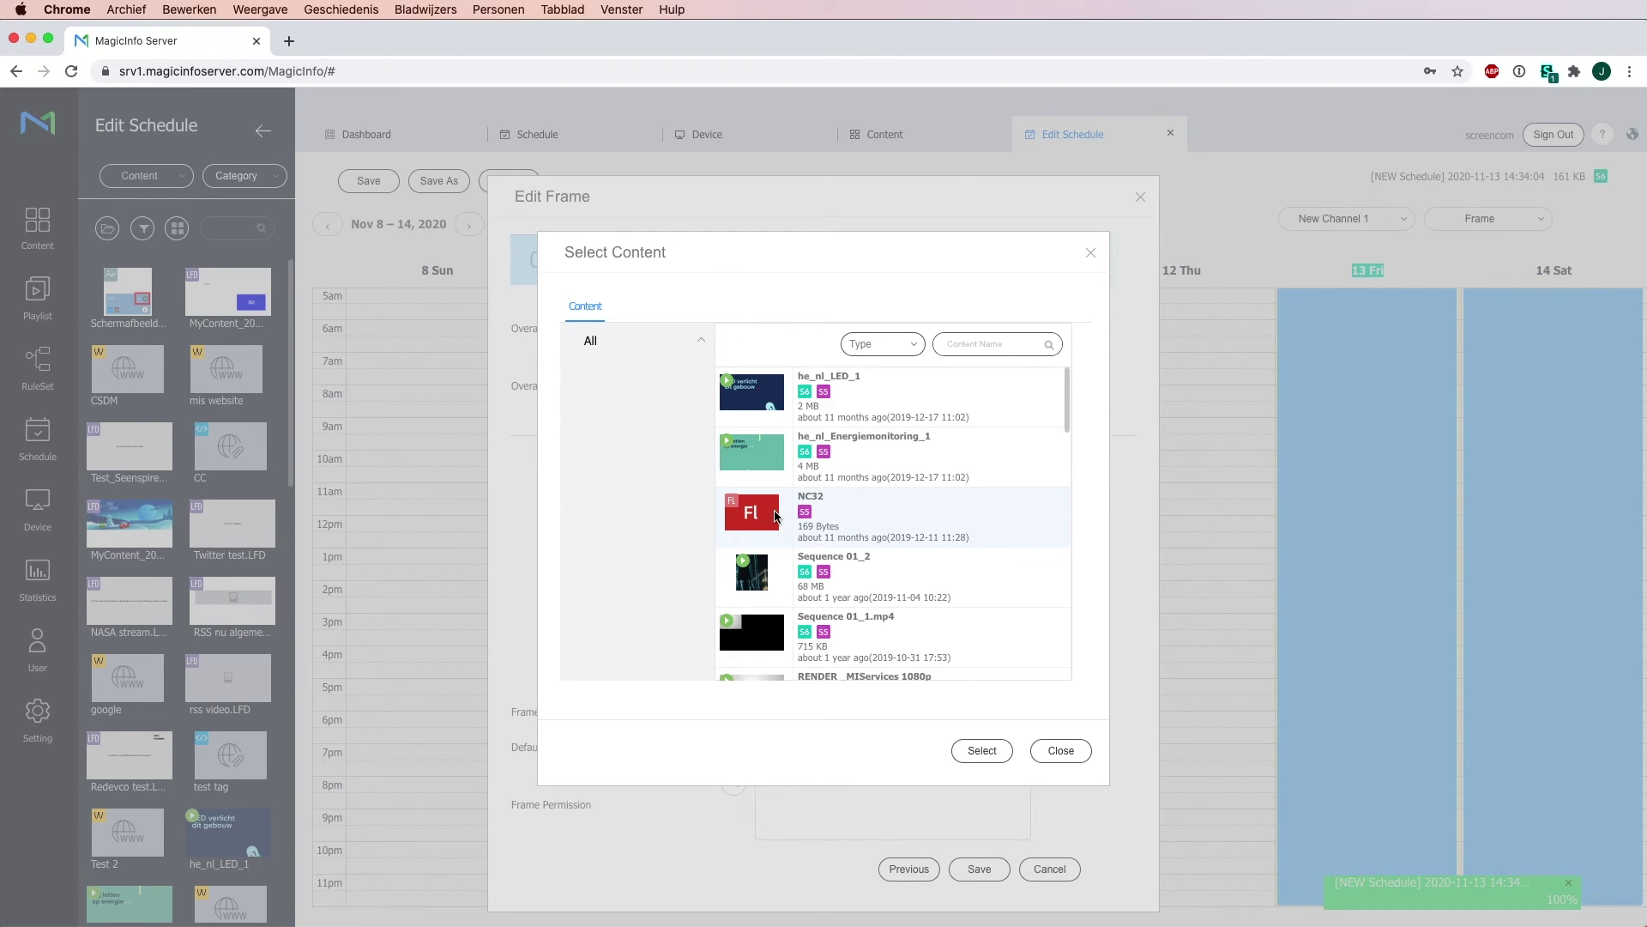
pyautogui.click(1071, 756)
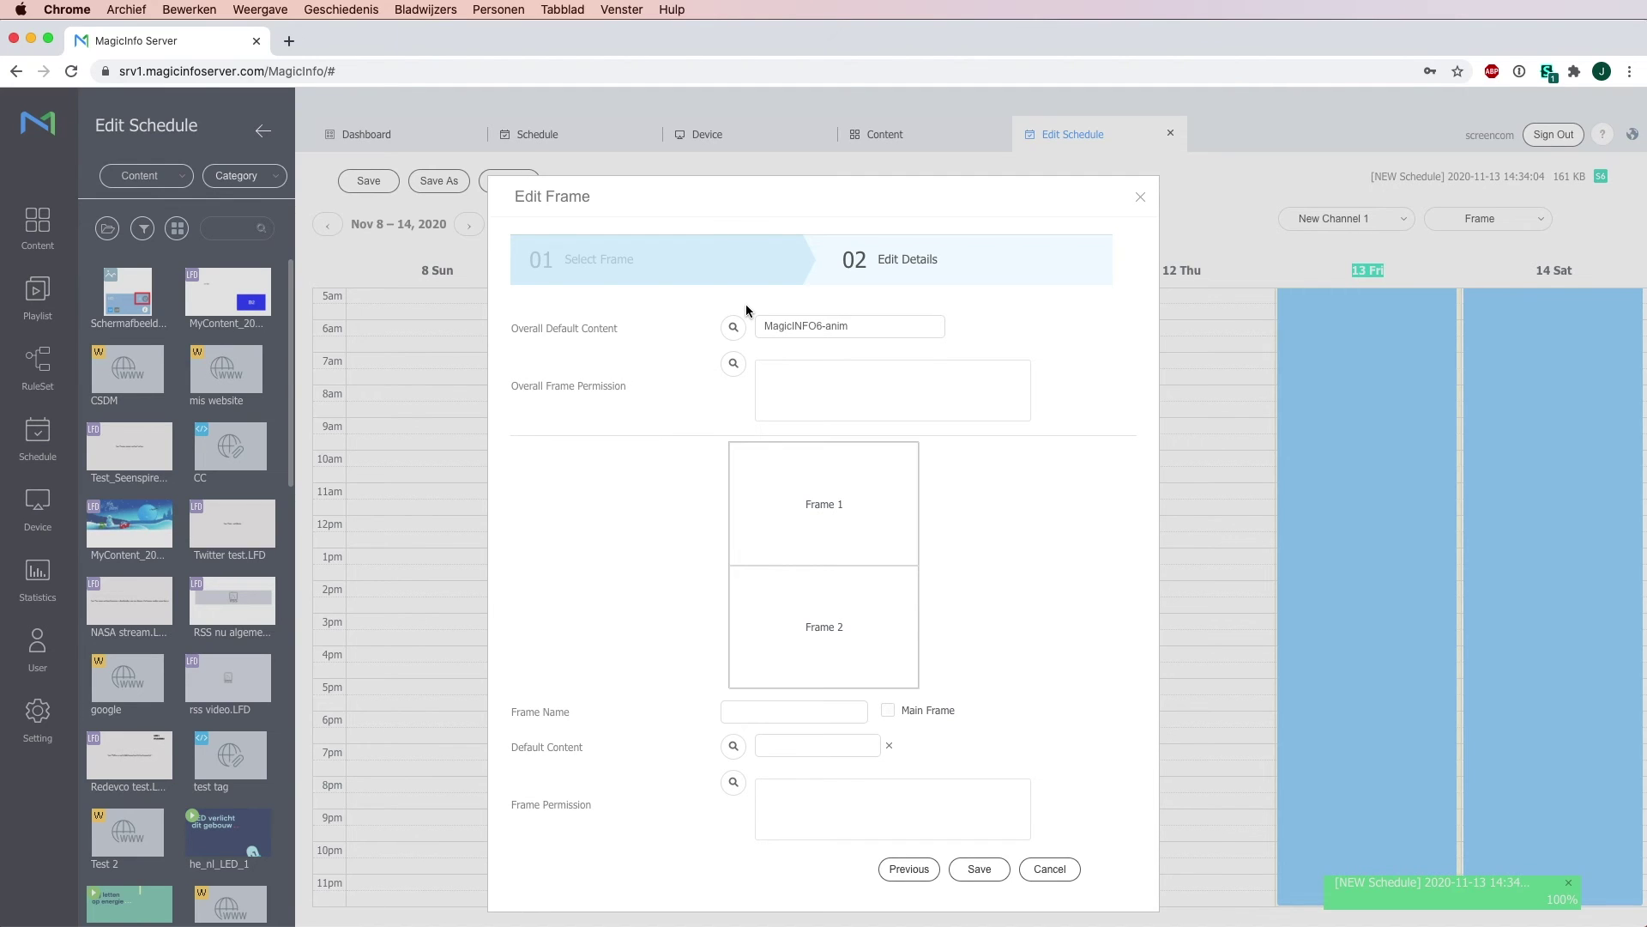
# Step: Review Frame 1 and Frame 2 settings, then go back to layout selection
pyautogui.click(755, 489)
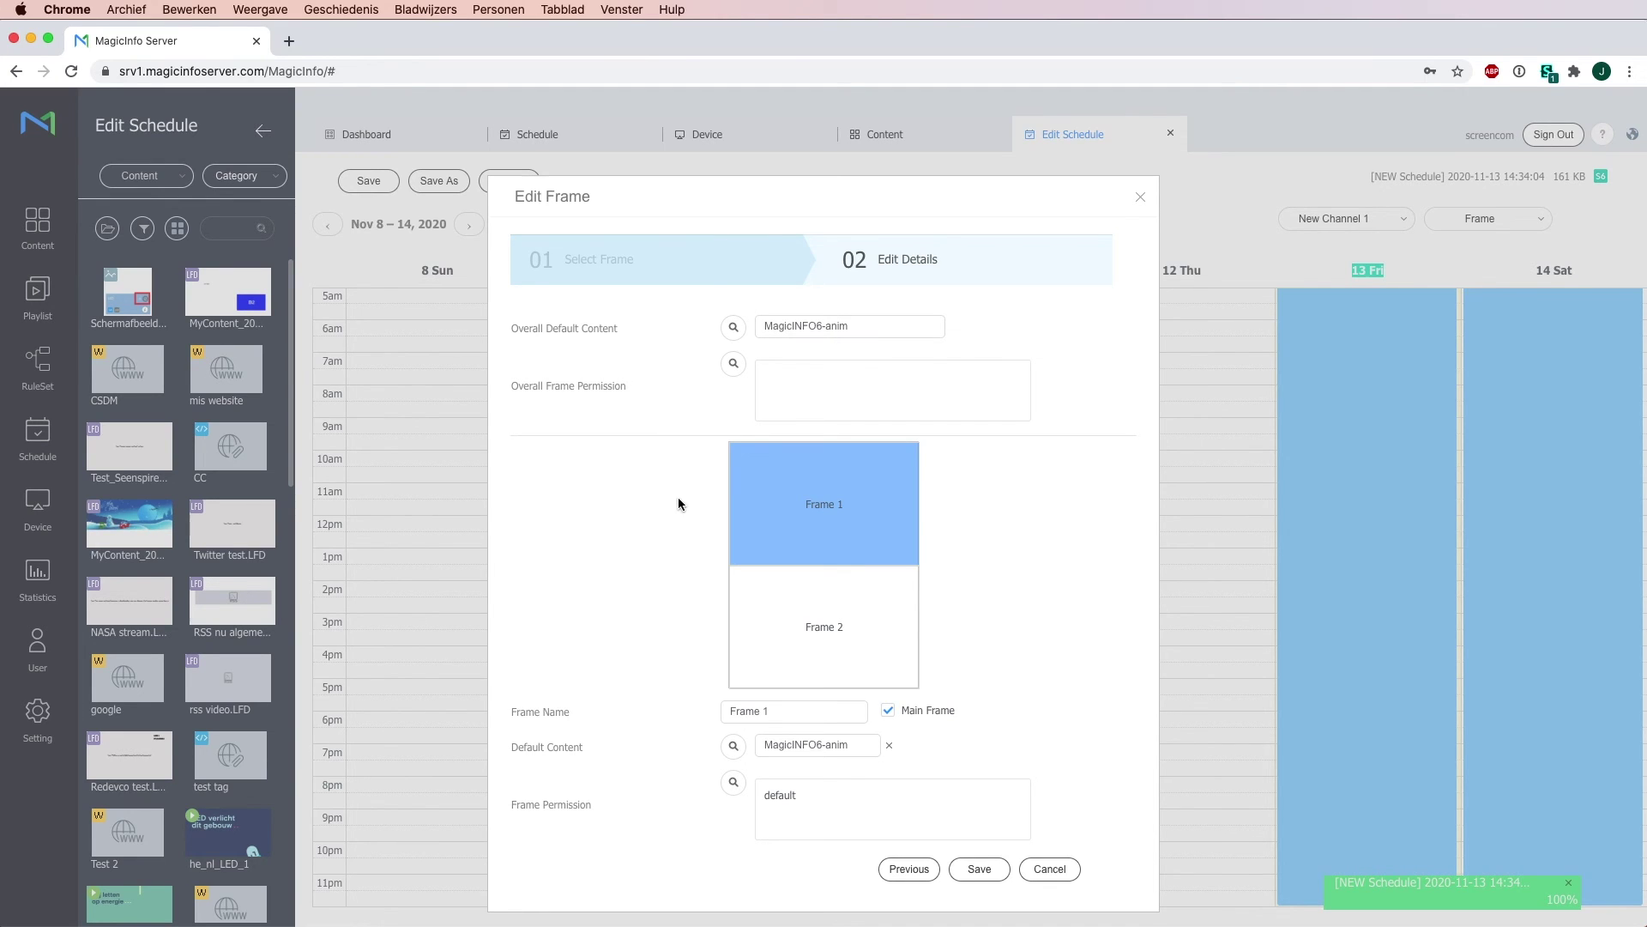
pyautogui.click(782, 619)
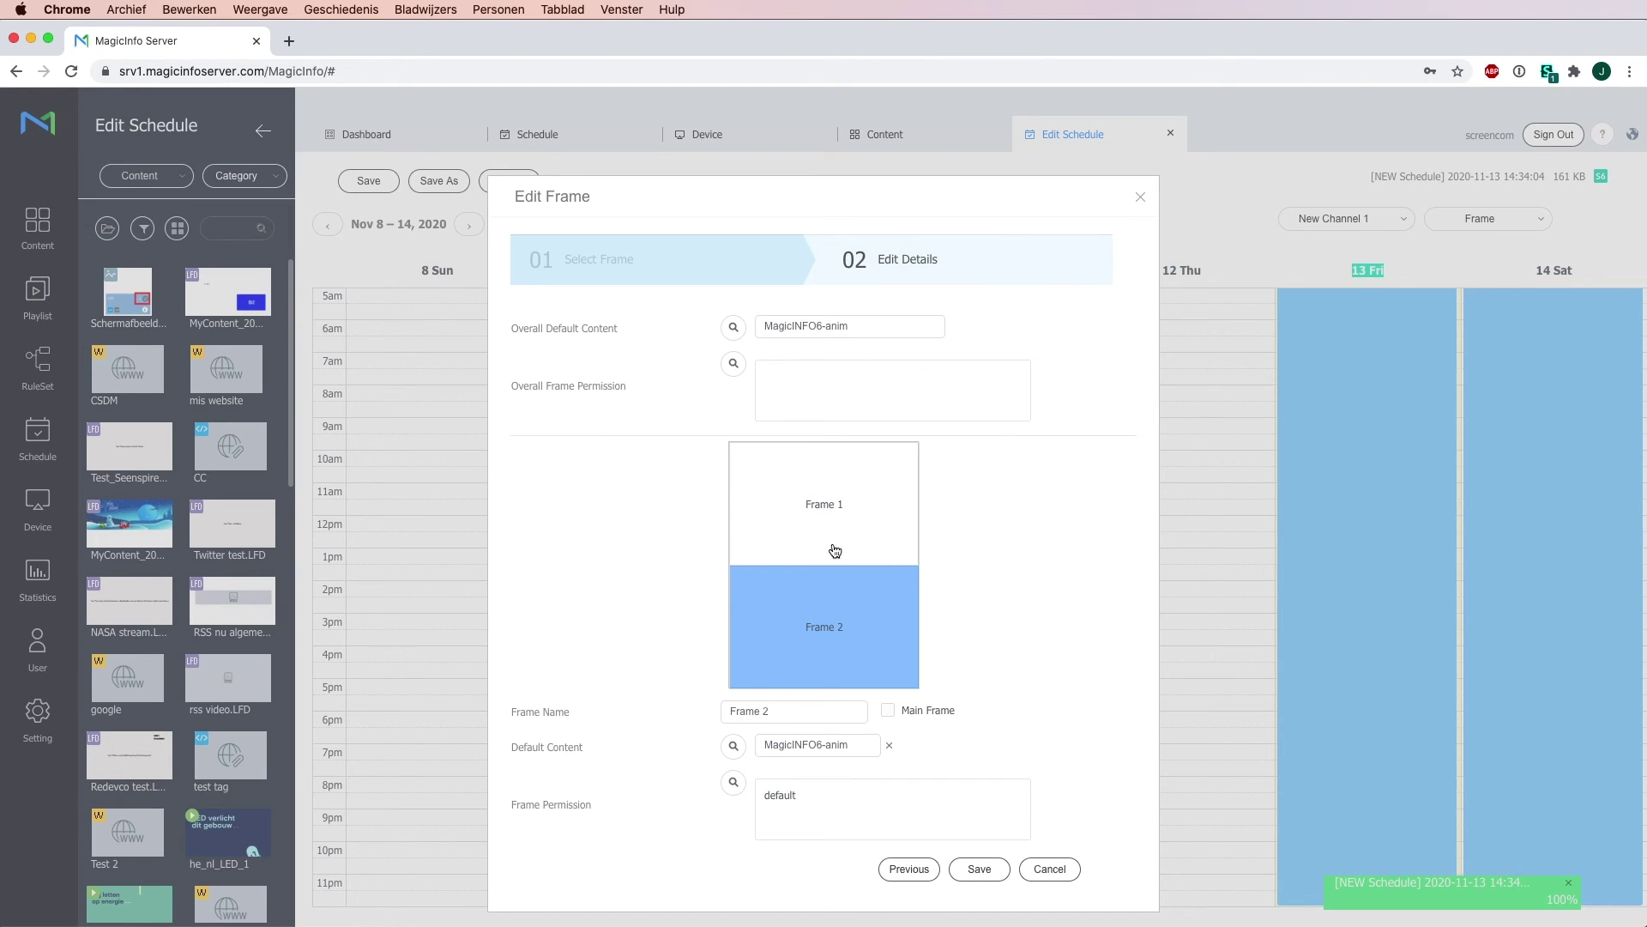
pyautogui.click(837, 515)
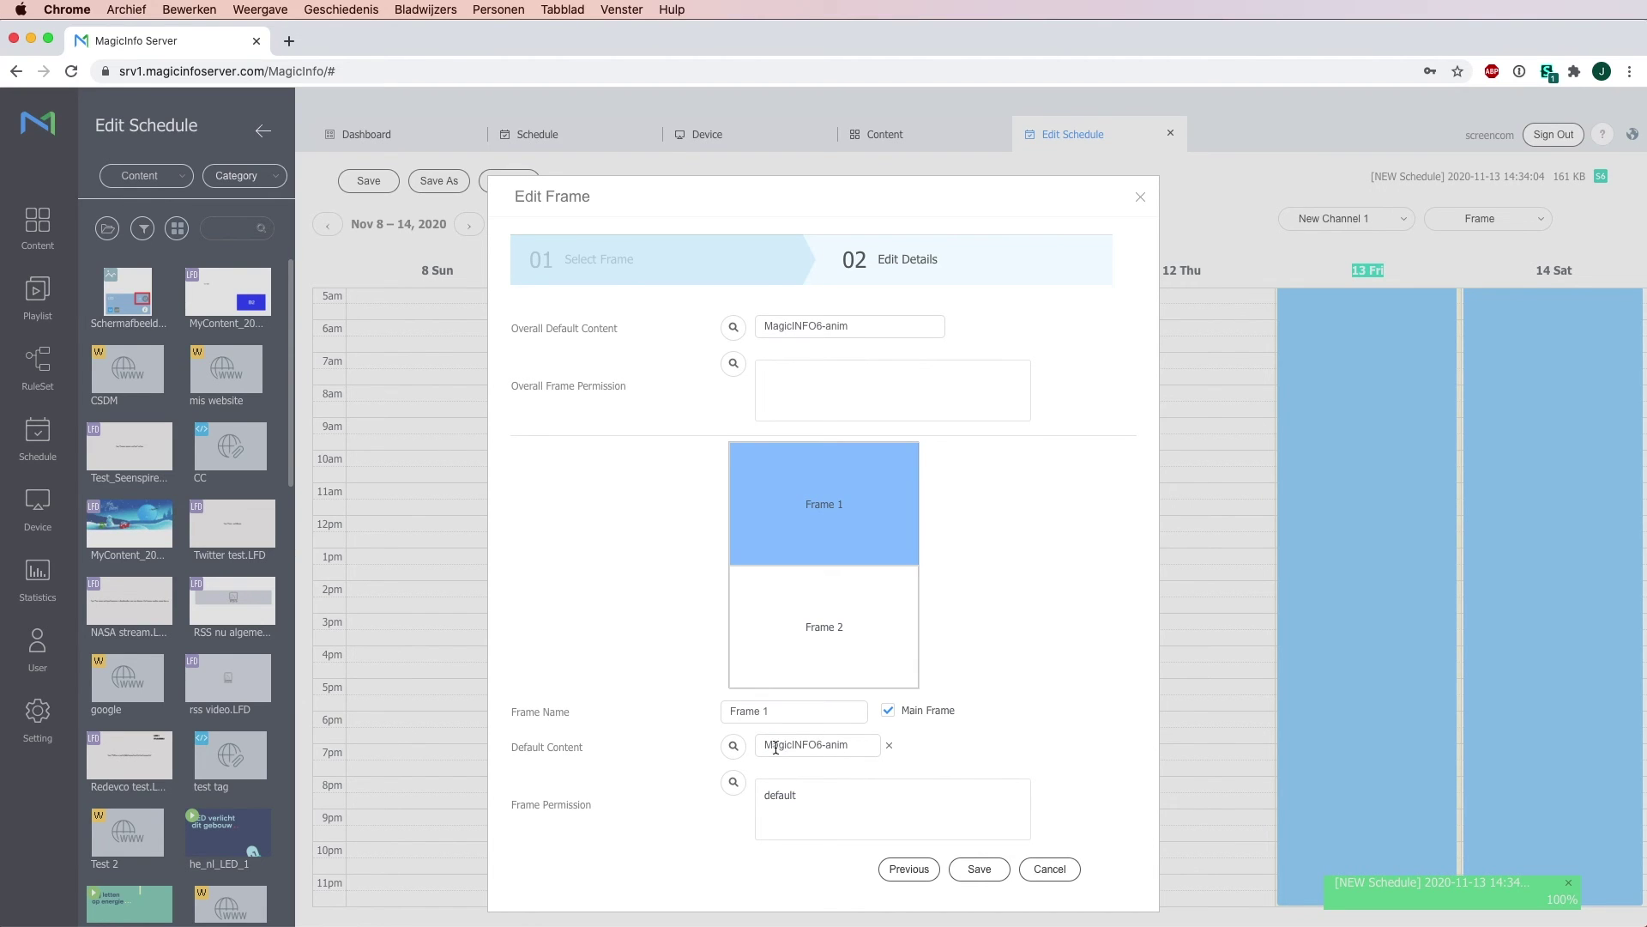
pyautogui.click(811, 646)
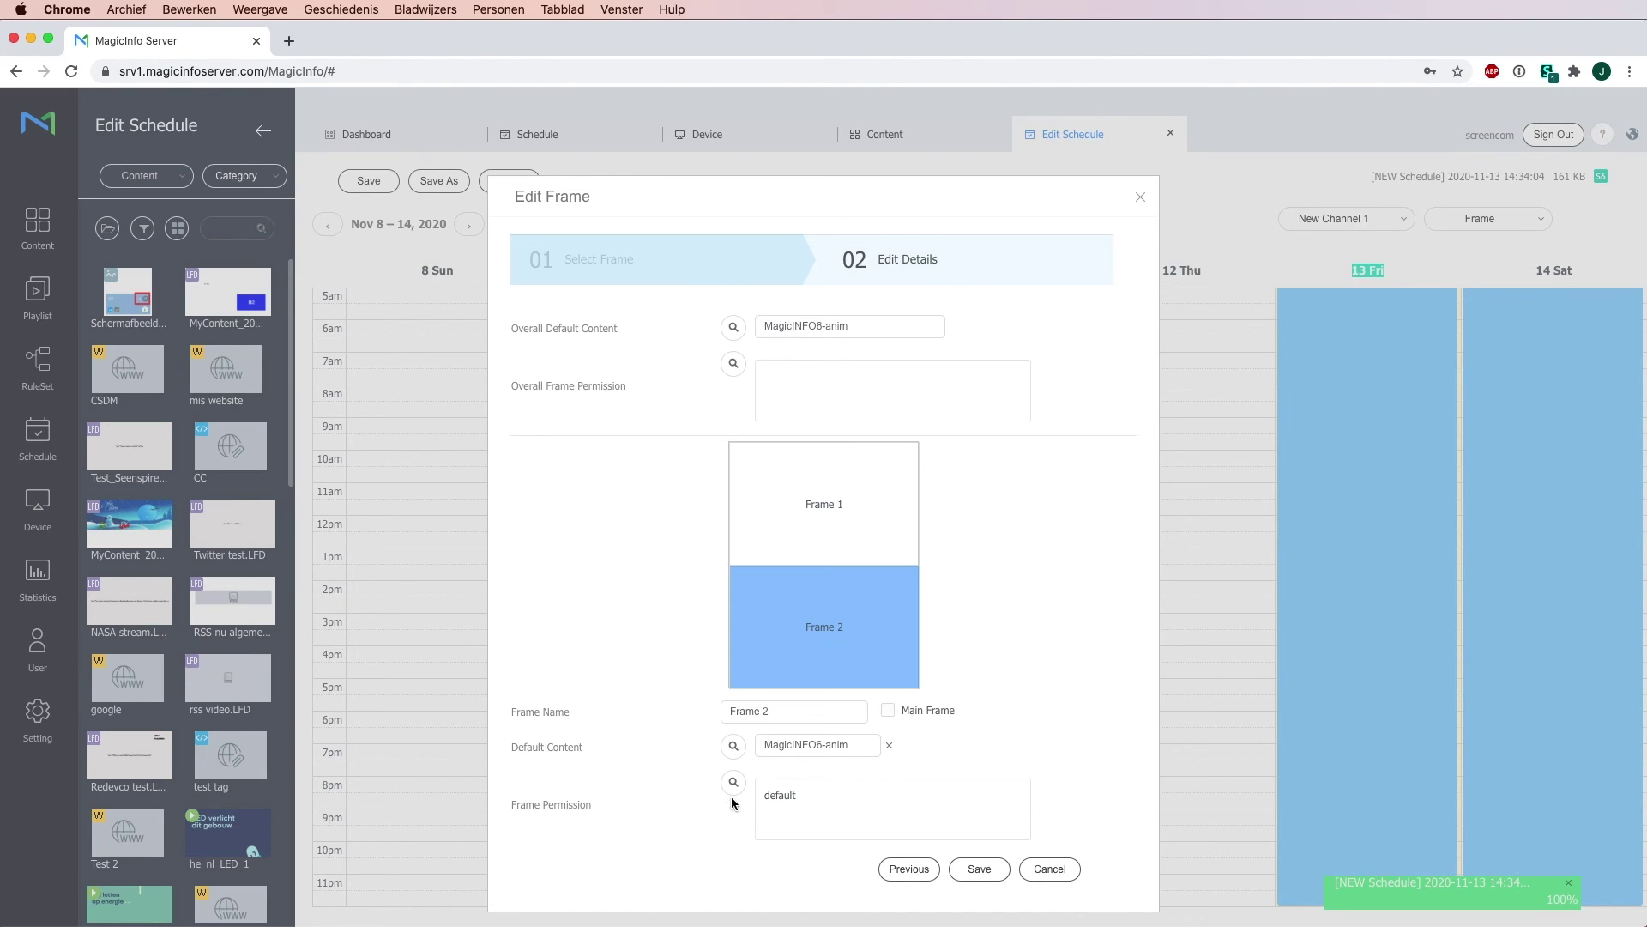
pyautogui.click(852, 672)
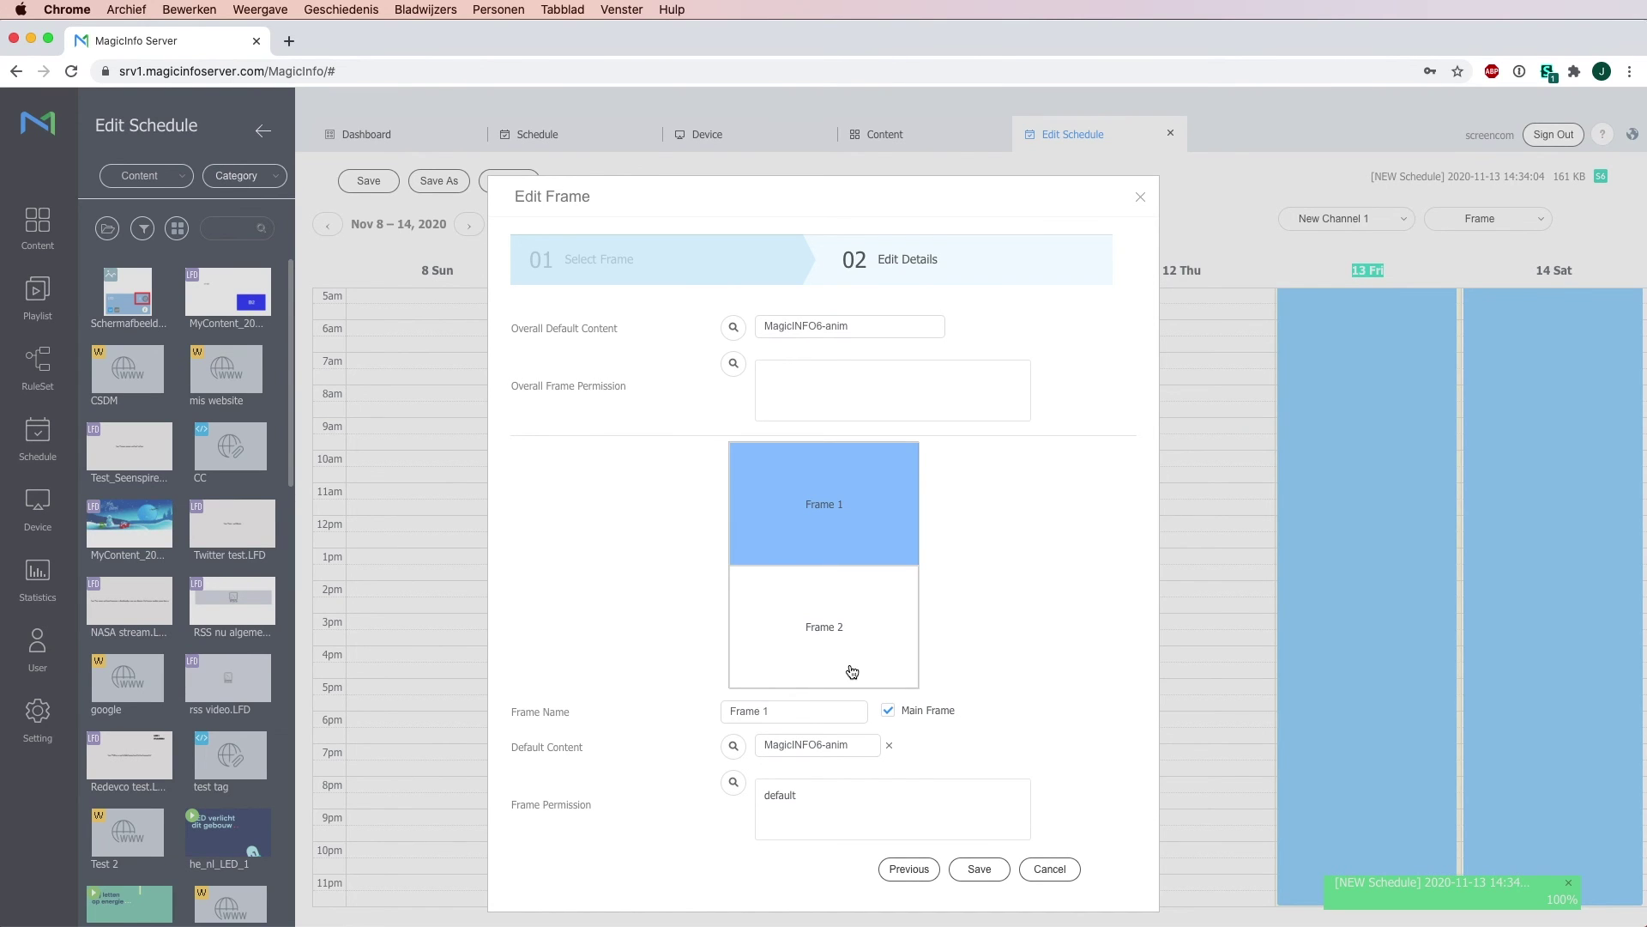
pyautogui.click(906, 869)
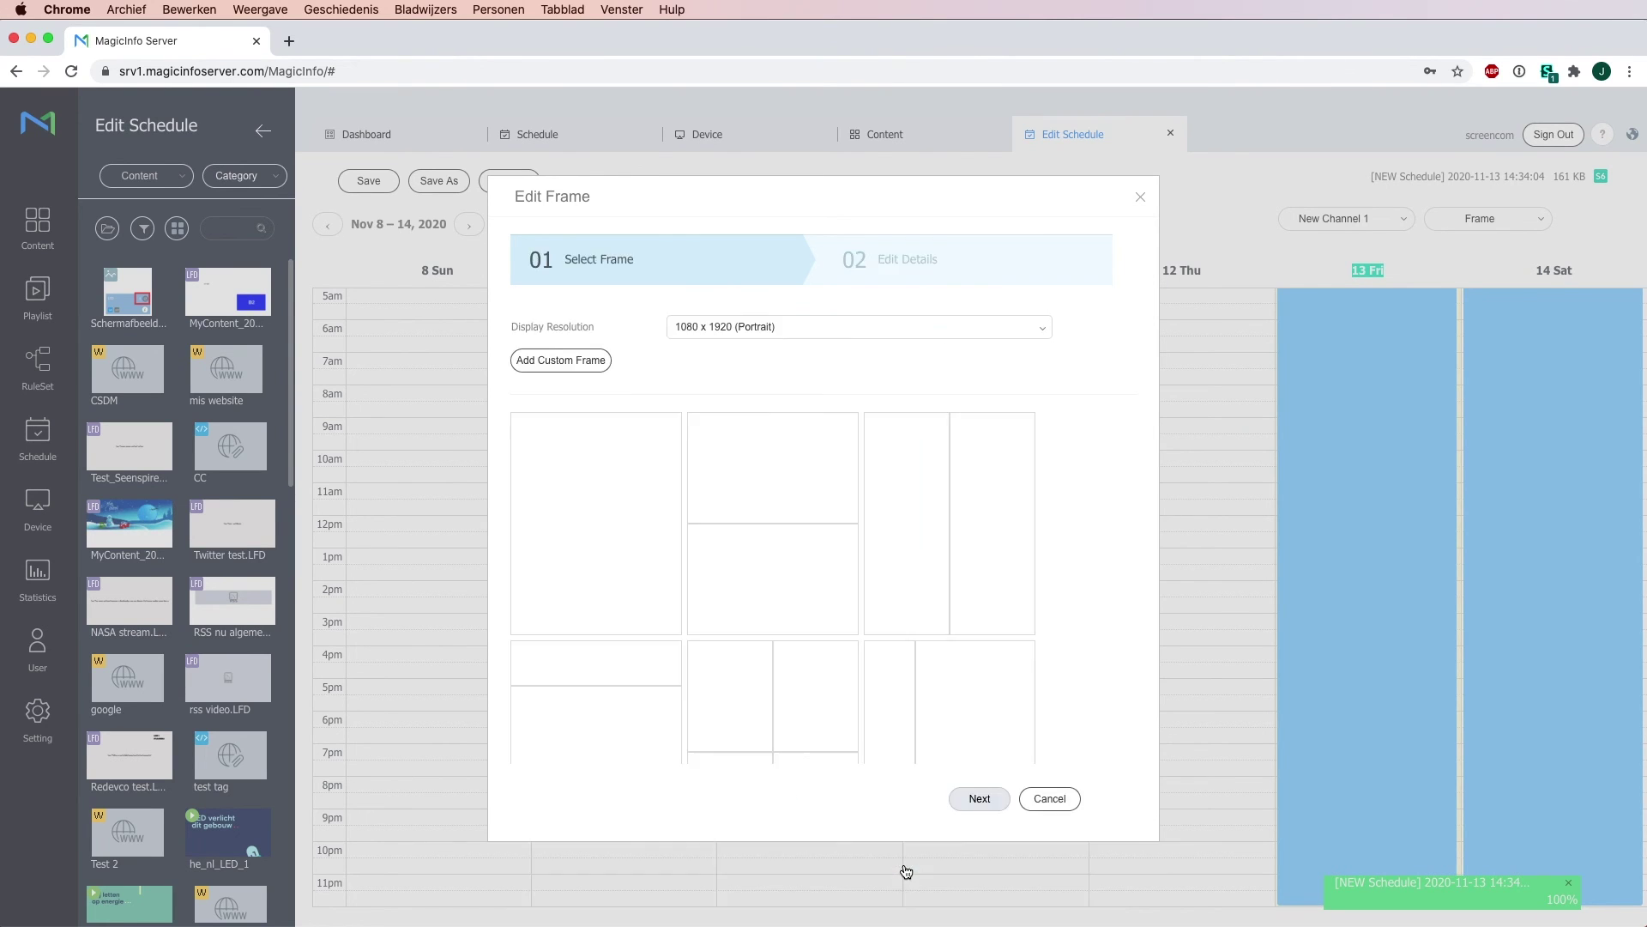
# Step: Pick the four-frame 2×2 layout, review its frames and save it
pyautogui.scroll(-3, 837, 666)
pyautogui.doubleClick(837, 665)
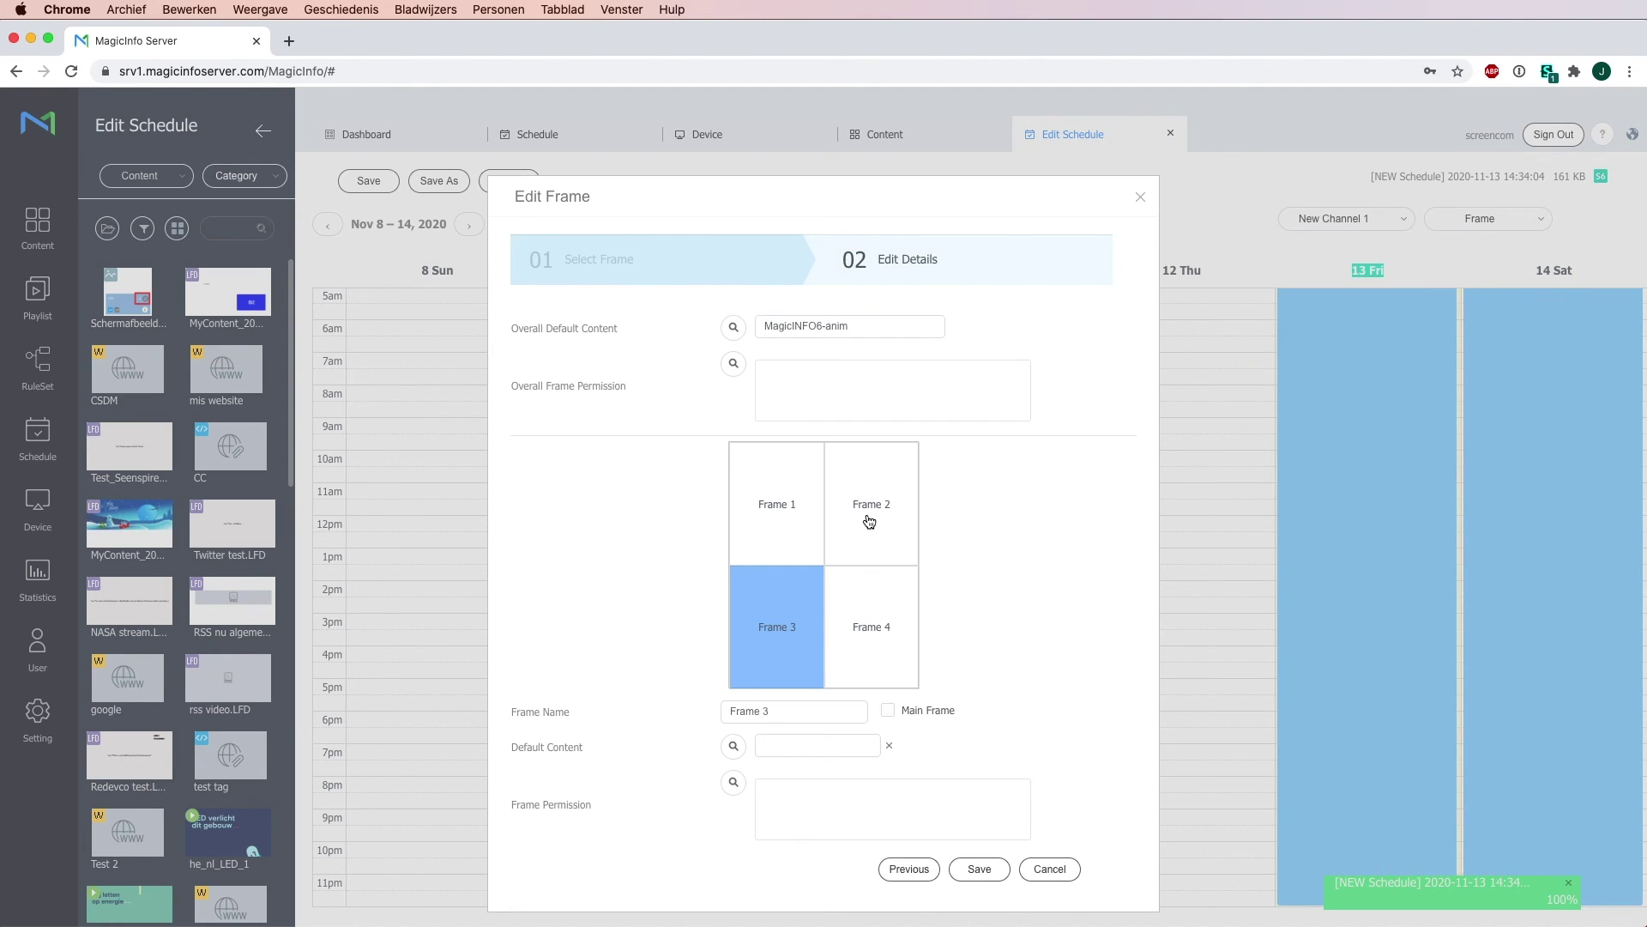
pyautogui.click(757, 508)
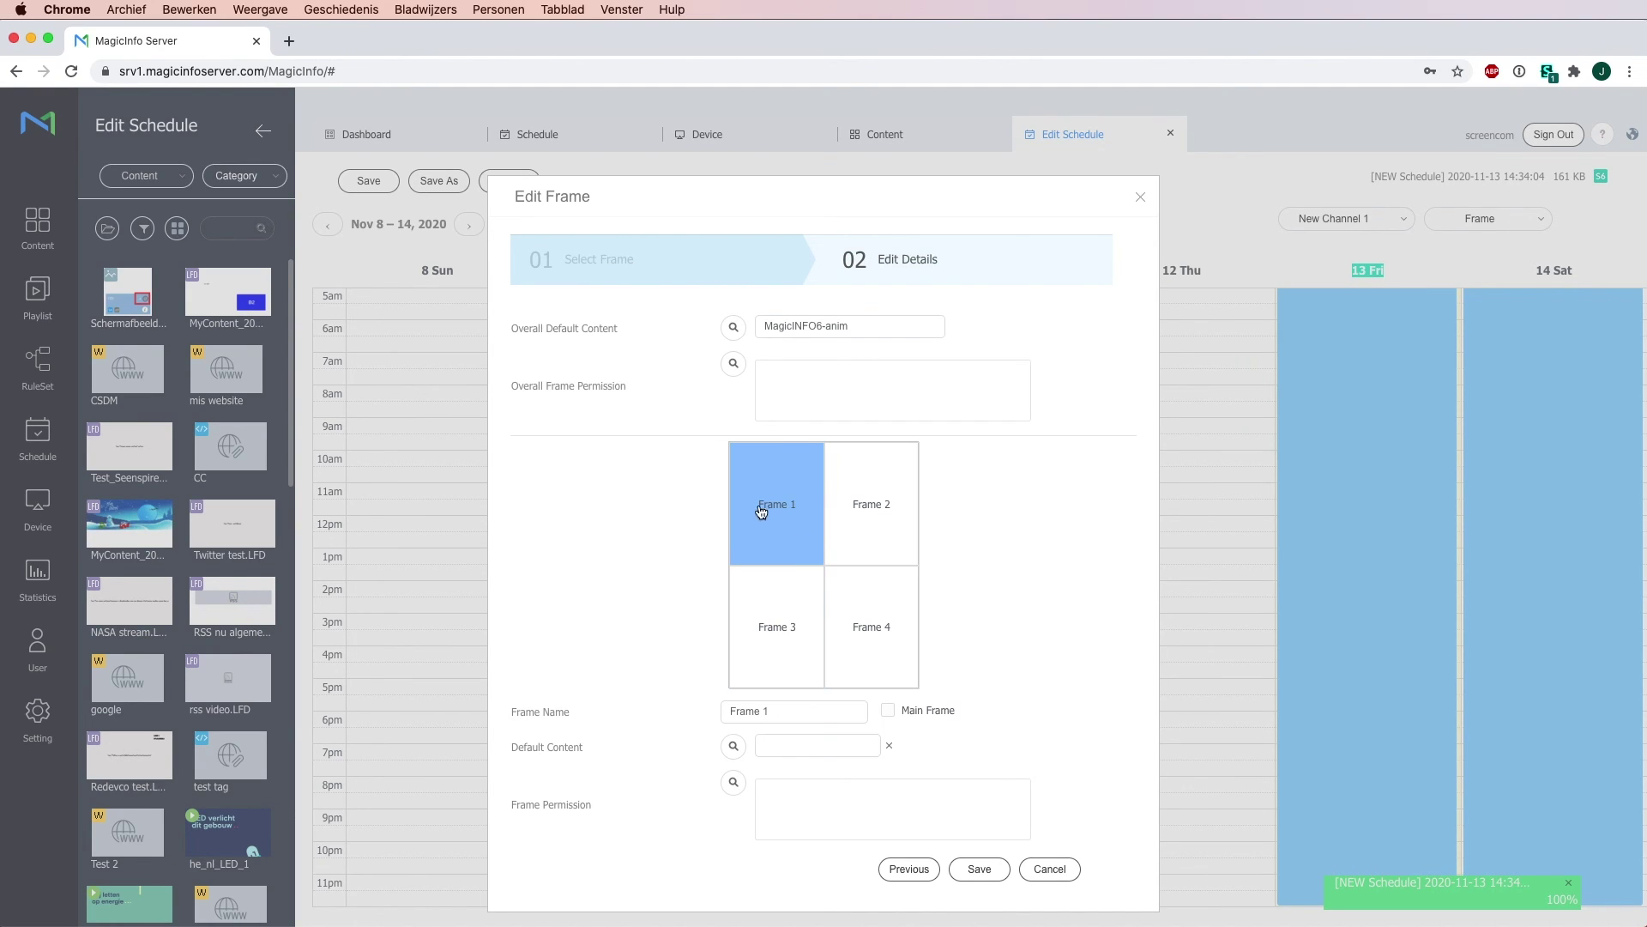
pyautogui.click(867, 622)
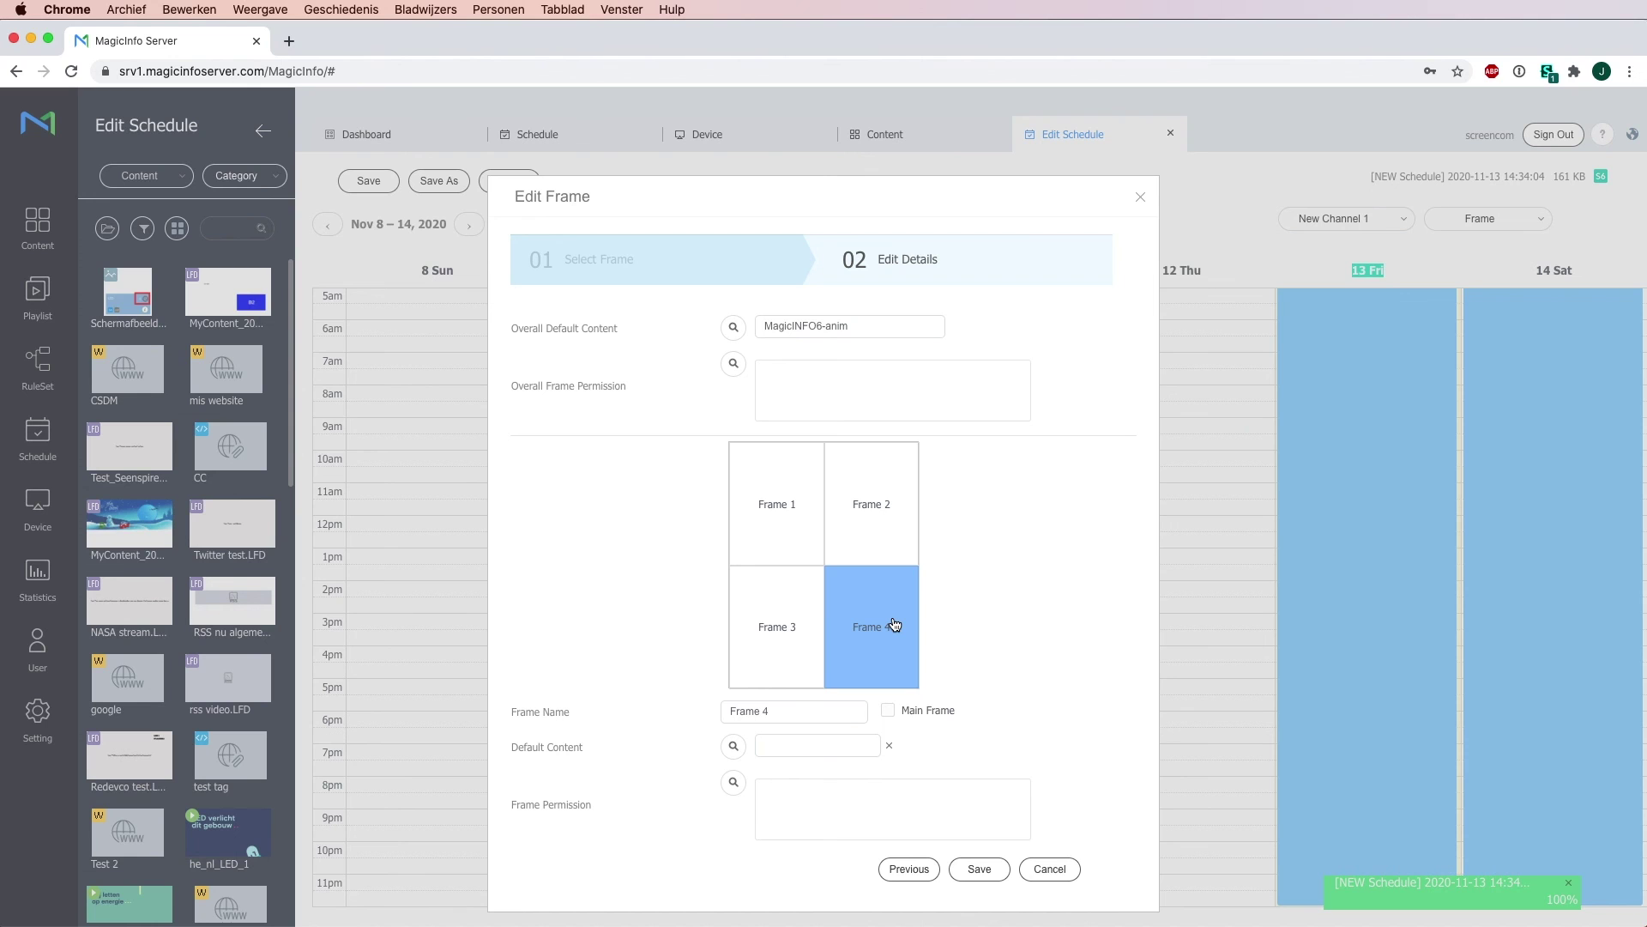
pyautogui.click(802, 535)
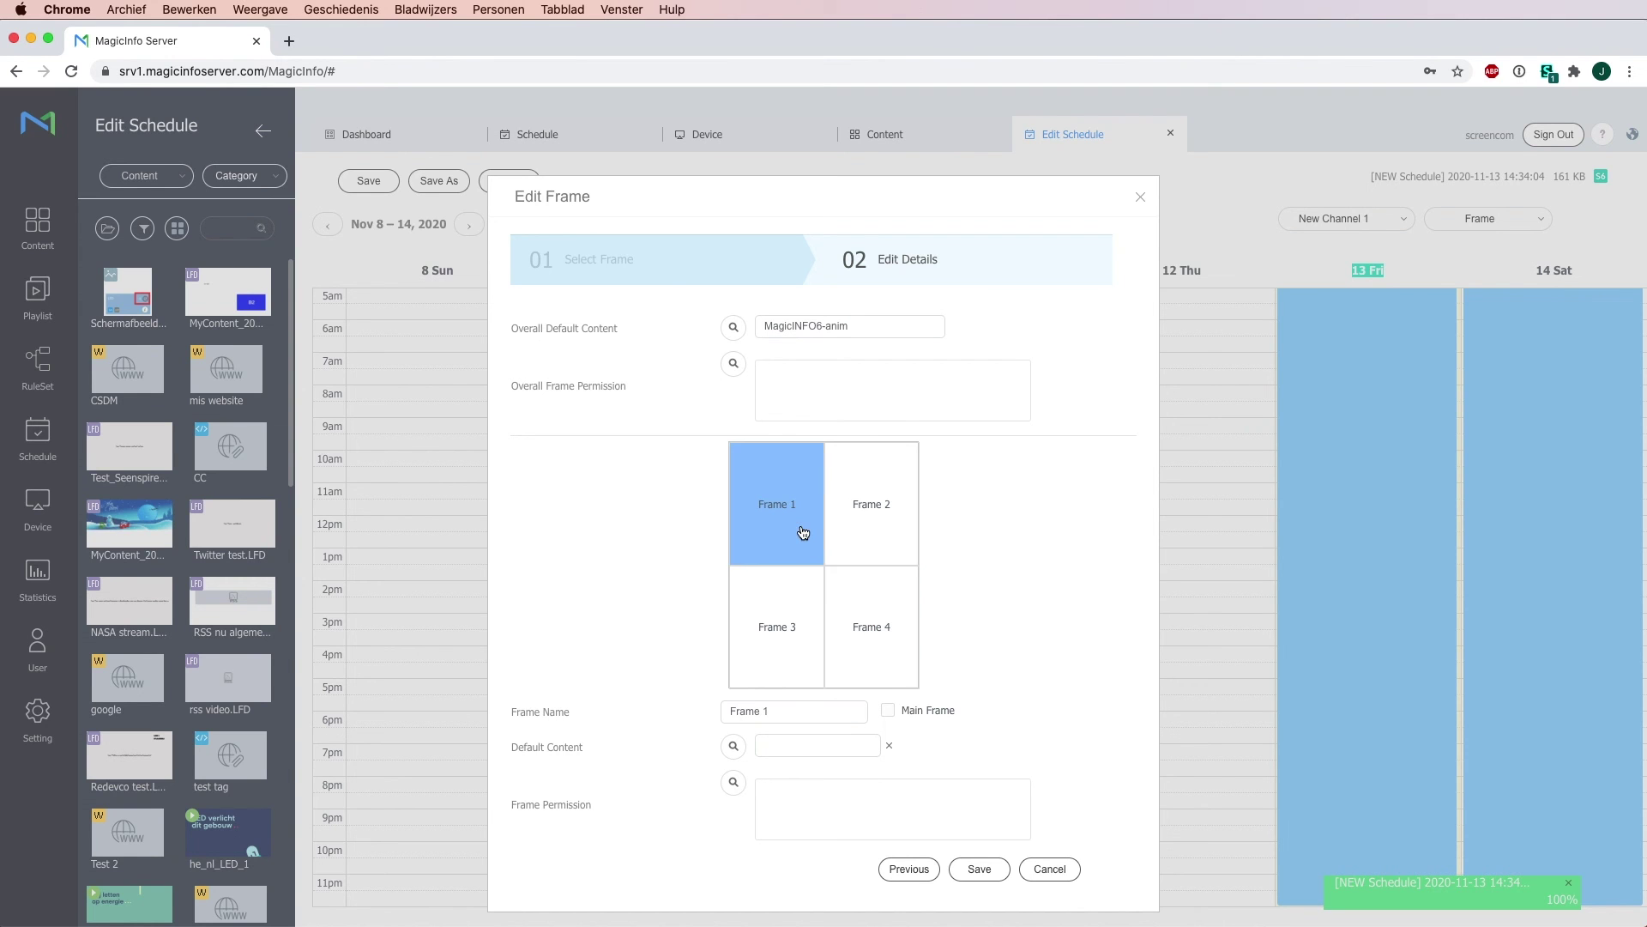
pyautogui.click(979, 869)
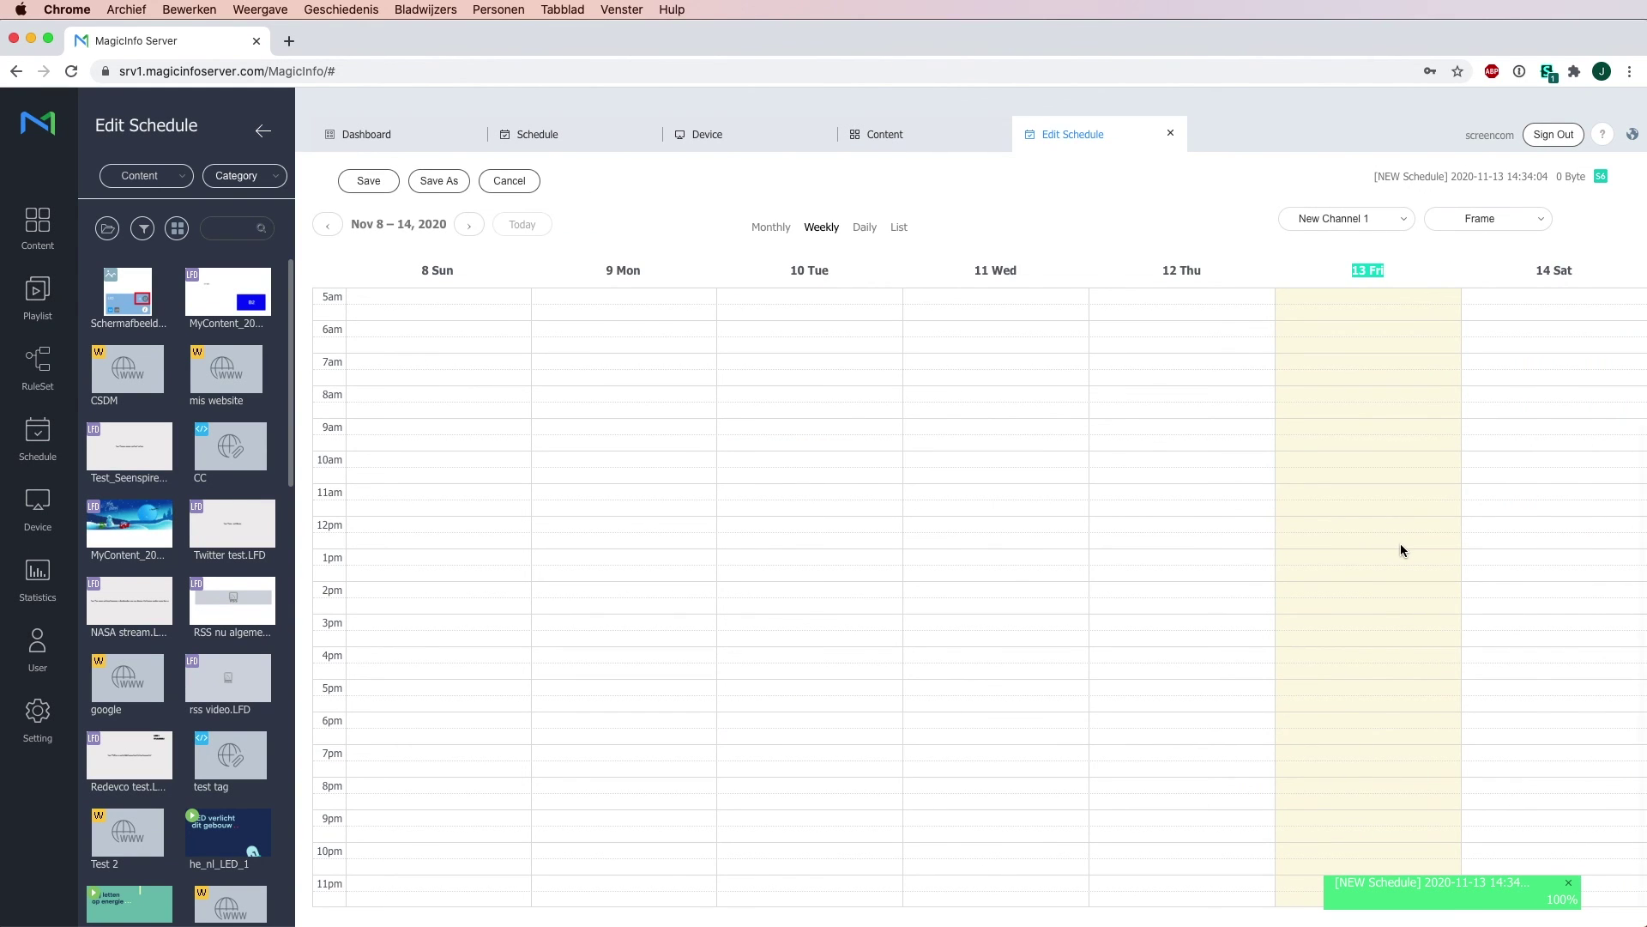
# Step: Display the top-right frame's weekly calendar
pyautogui.click(1489, 218)
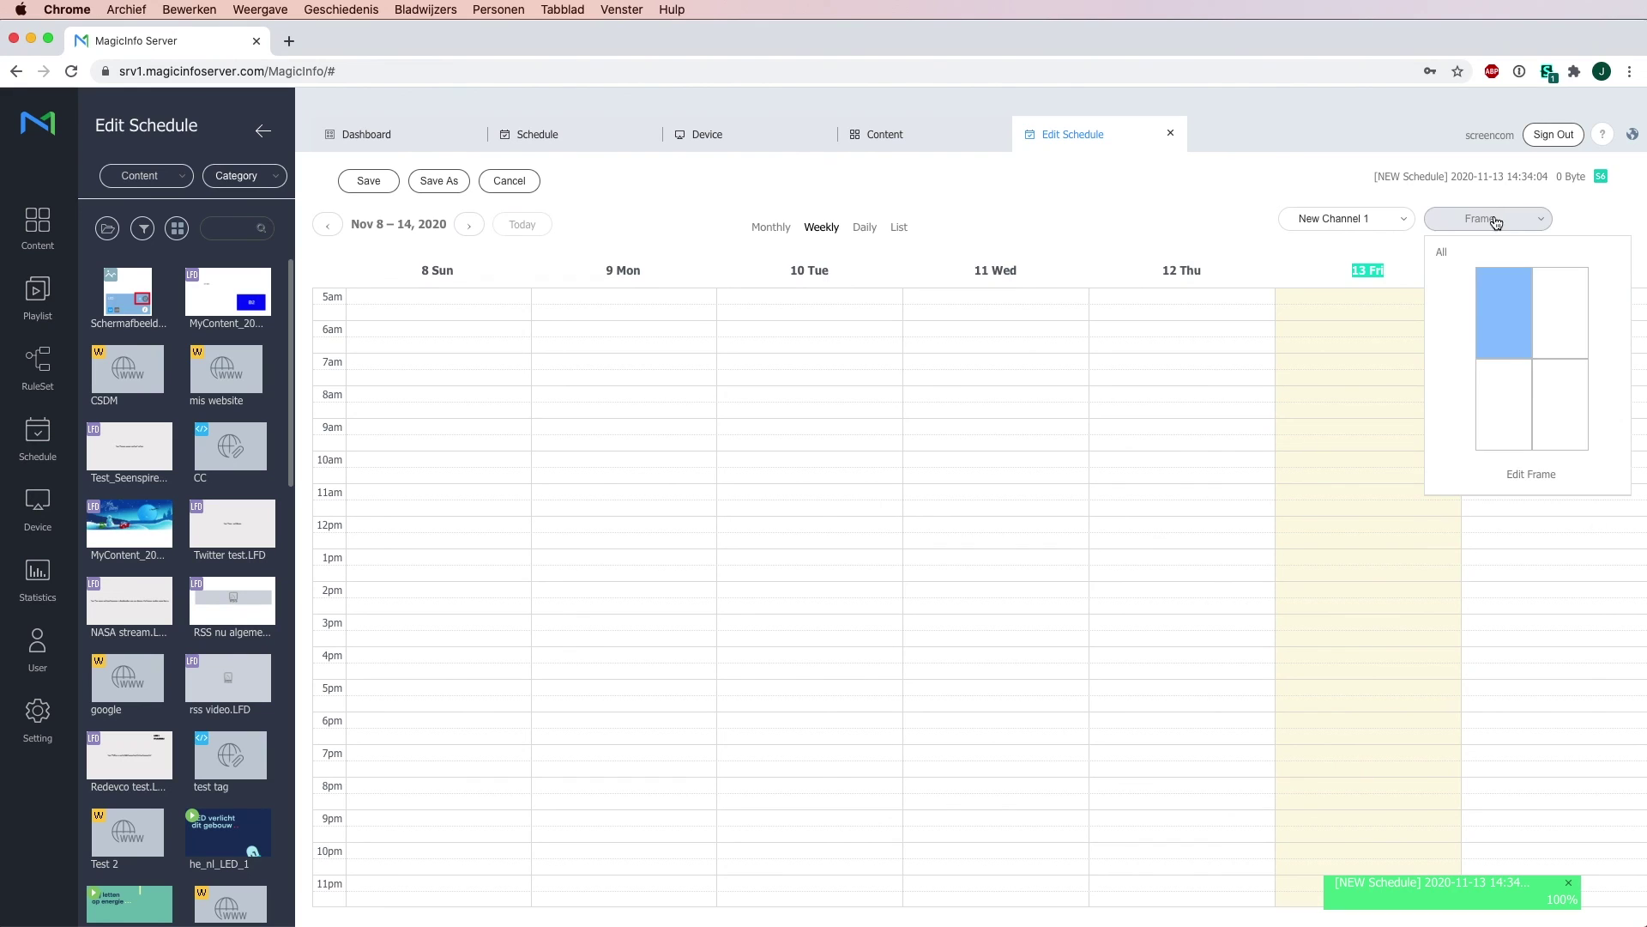
pyautogui.click(1568, 320)
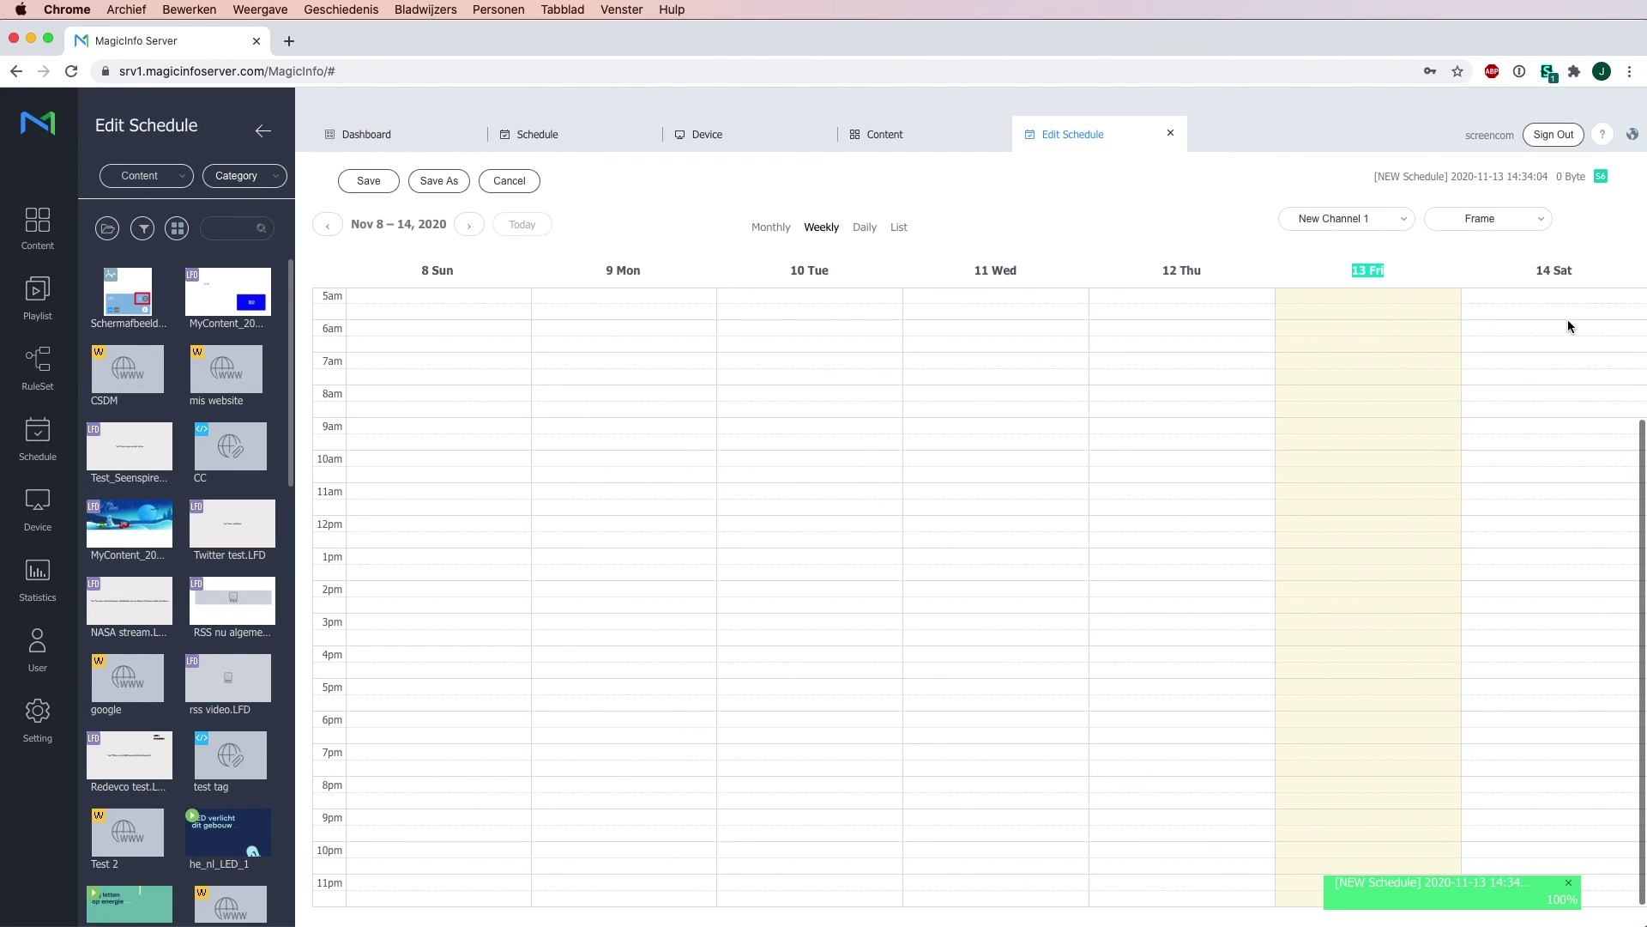
pyautogui.click(1489, 218)
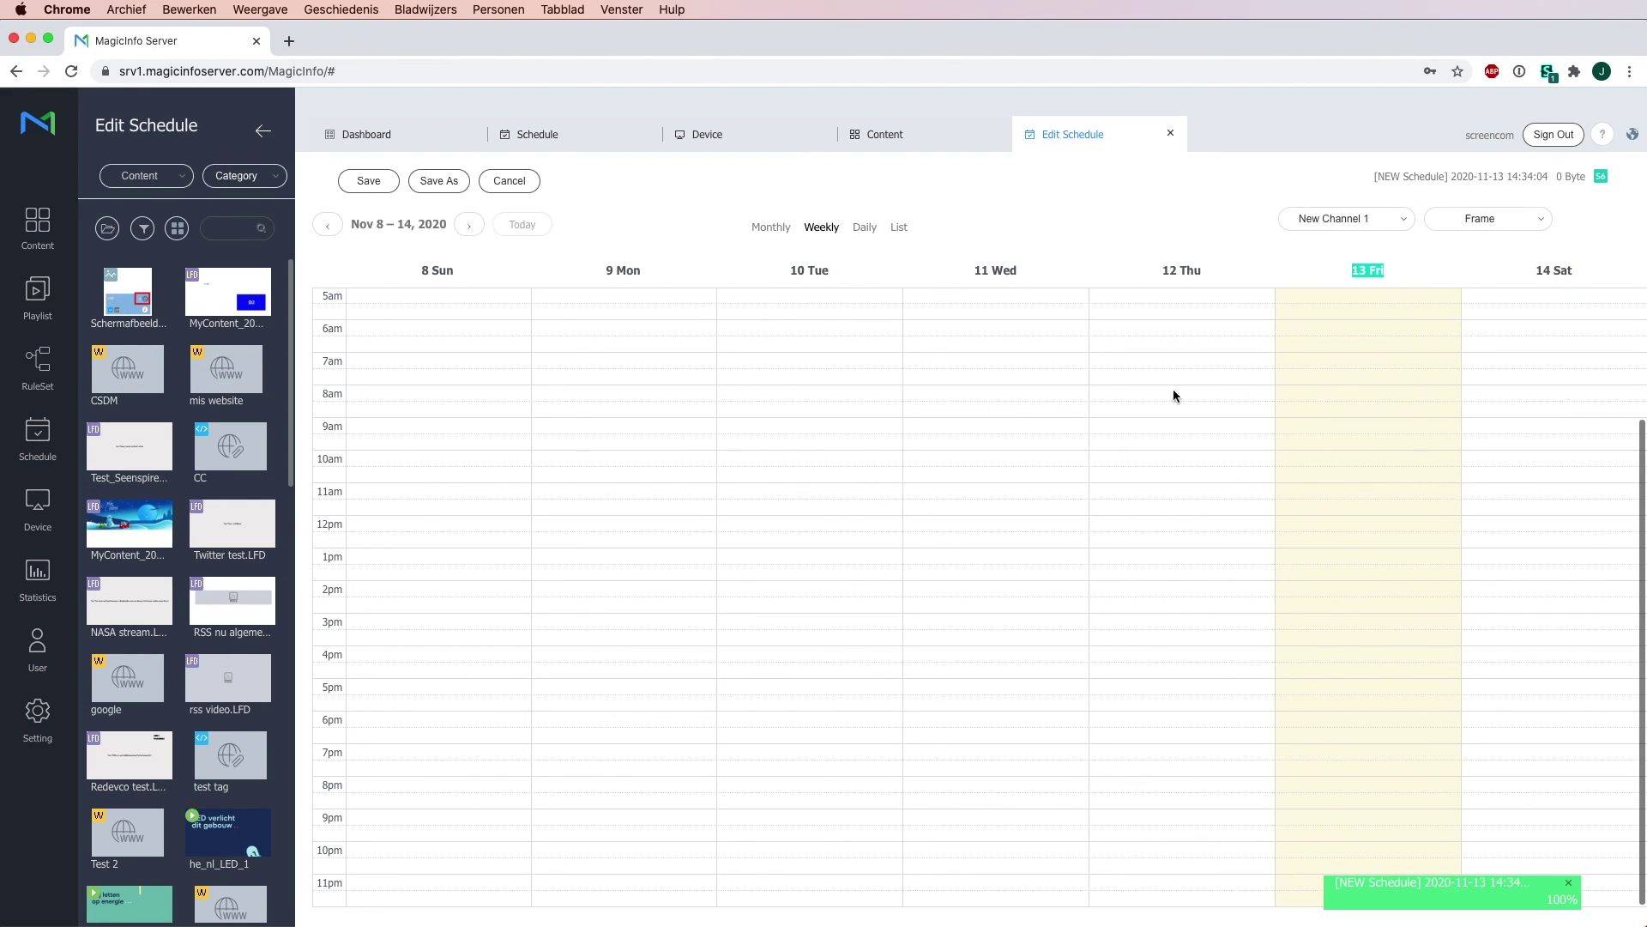